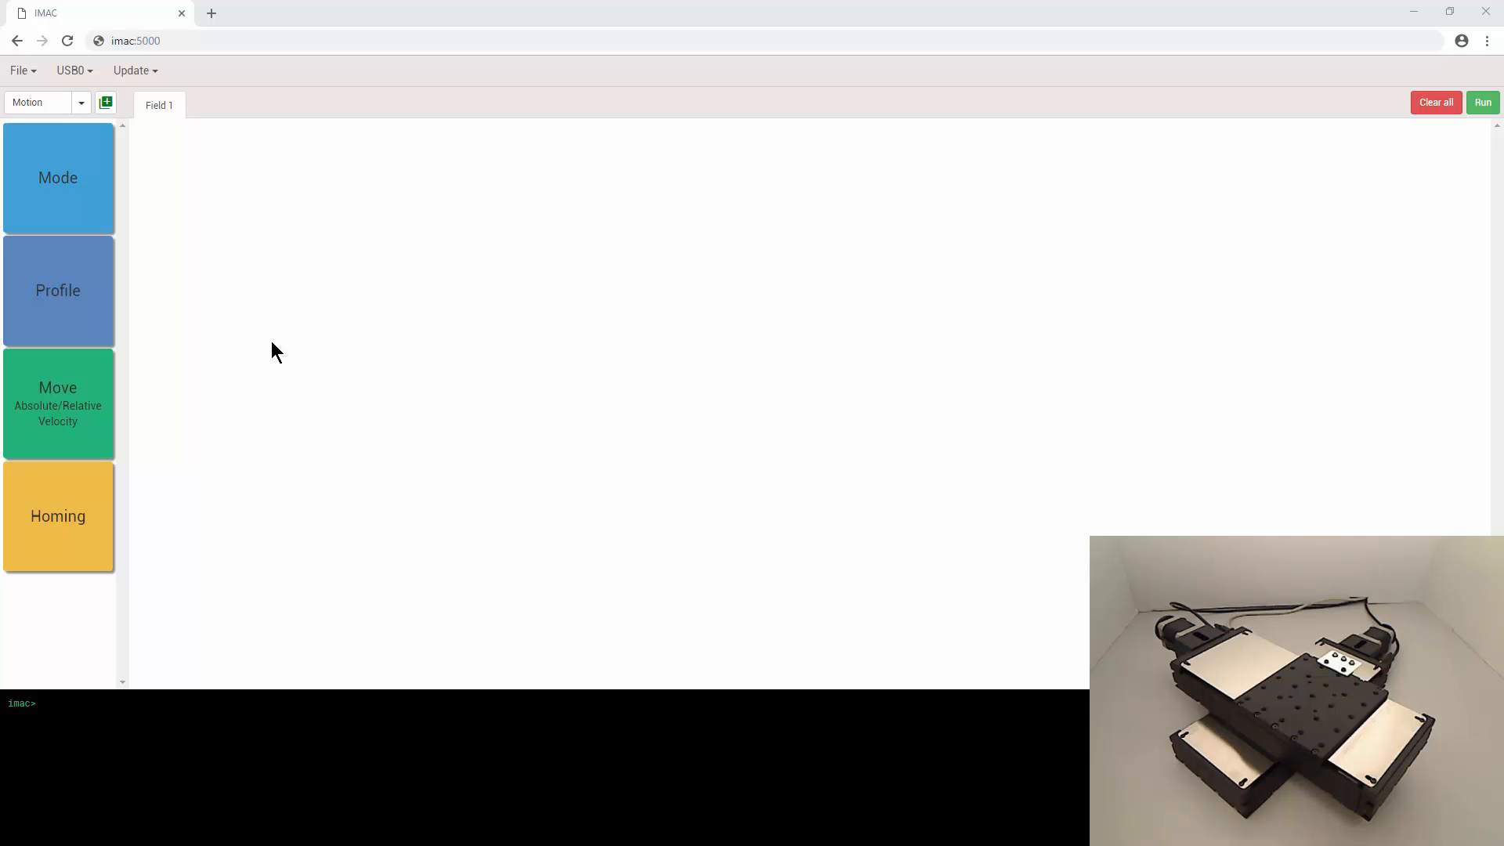
Show the Variables blocks and place an Array for-each block followed by an End Array block in Field 1.
click(81, 102)
click(45, 236)
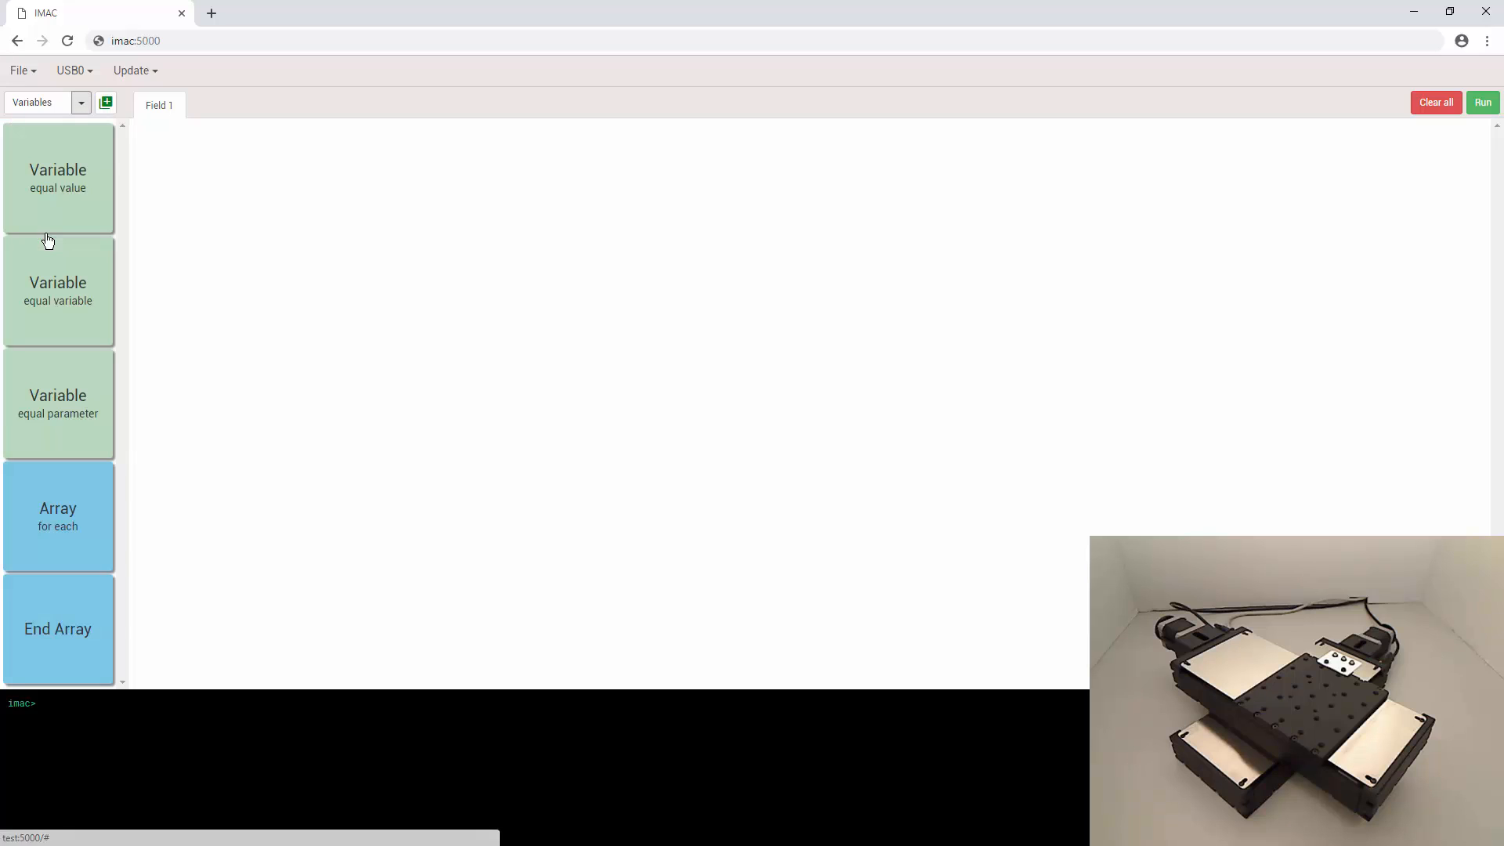
drag(44, 510, 188, 184)
drag(59, 628, 309, 220)
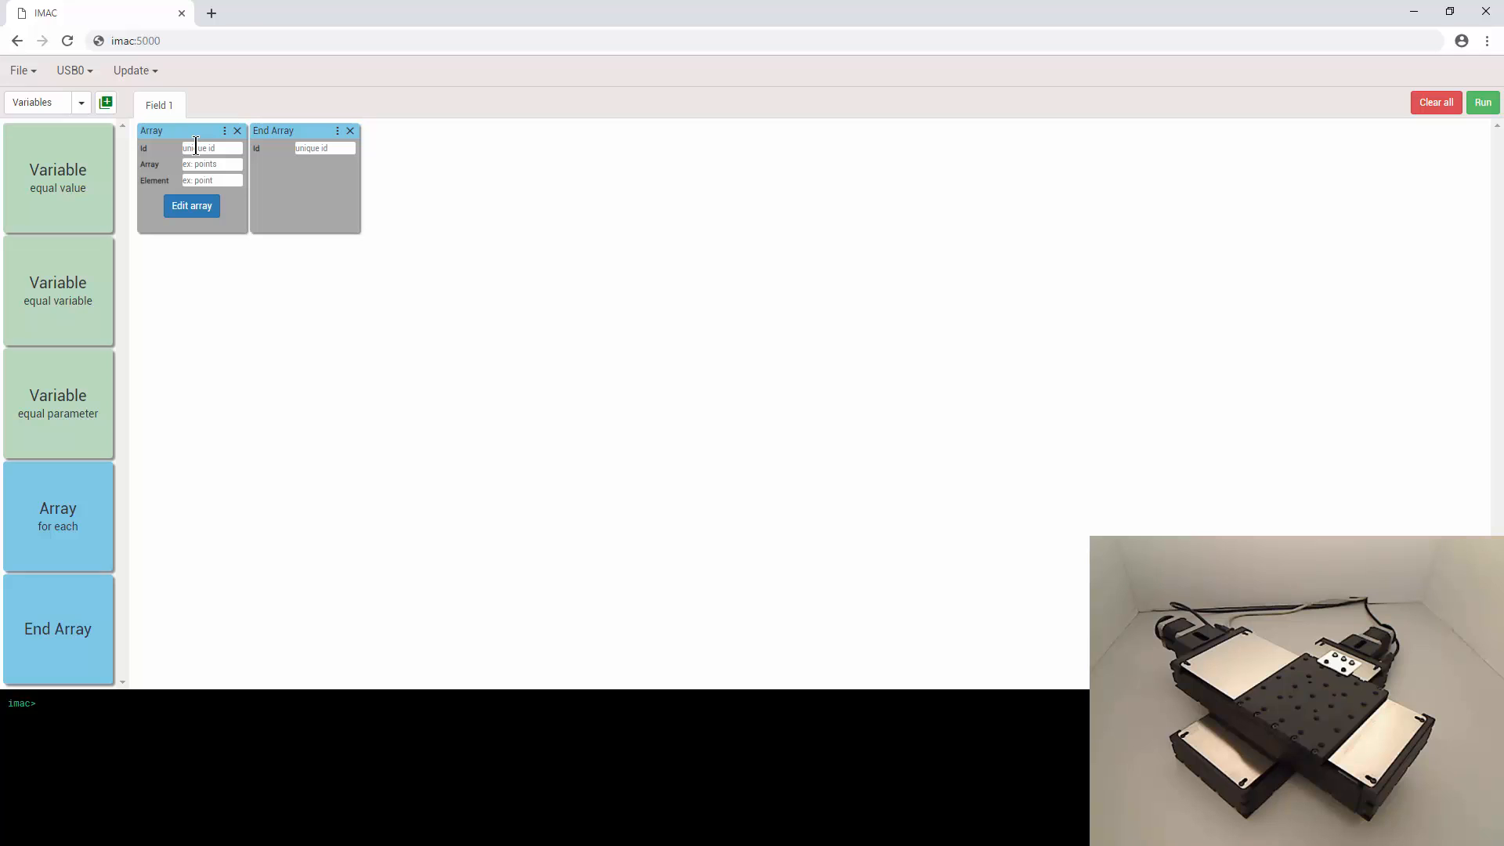
Set the Id of both the Array block and the End Array block to 1.
click(196, 146)
text(1)
click(311, 149)
text(1)
Name the Array block's array "points" and its element "point".
click(173, 167)
click(195, 164)
text(points)
click(200, 181)
text(poin)
Open the points array for editing and enlarge the Edit Array window to make room for more columns.
click(190, 206)
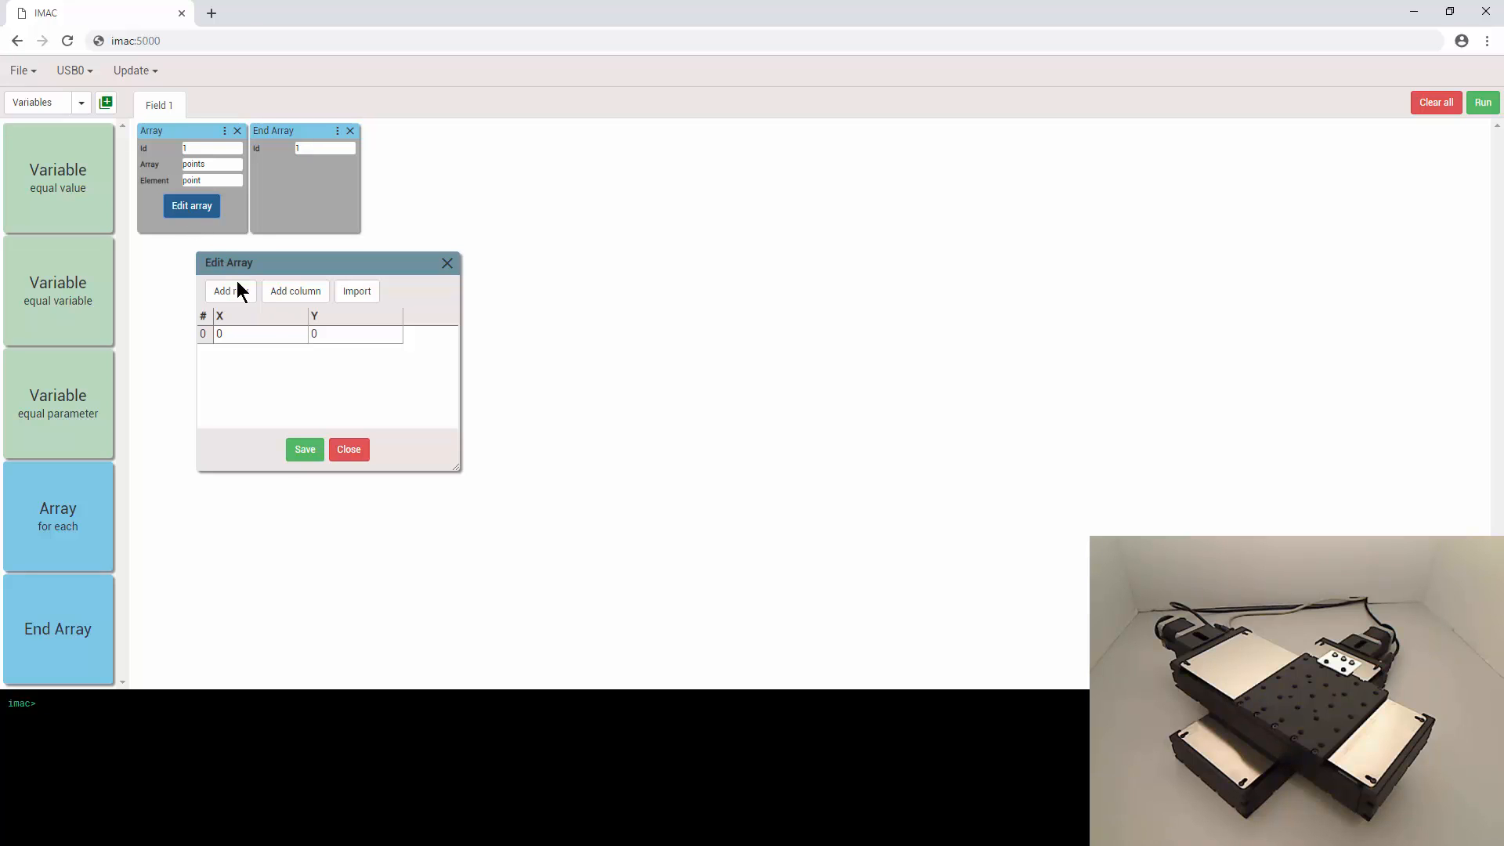
click(312, 316)
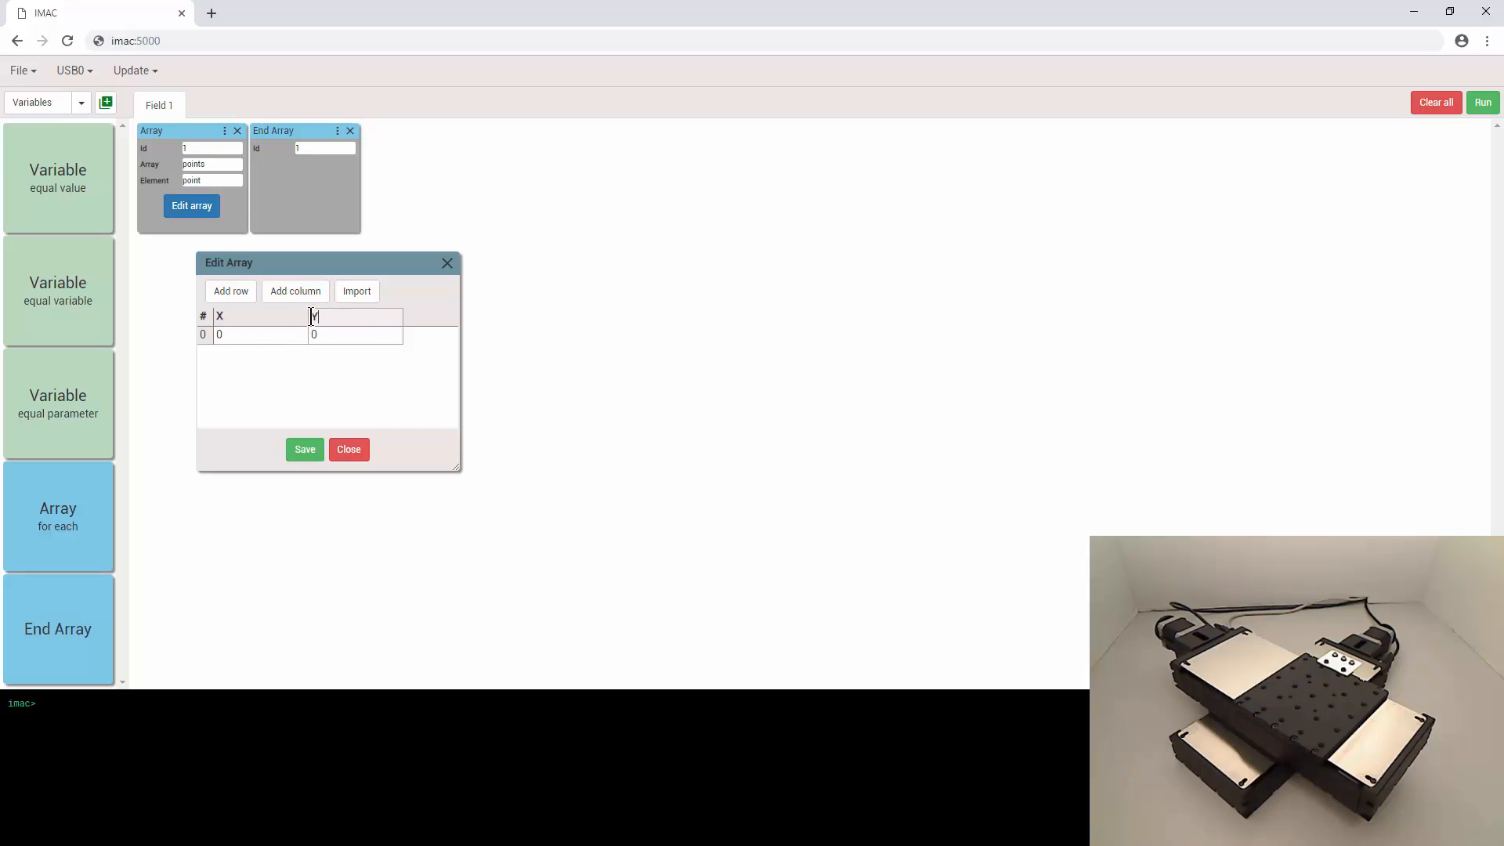
click(311, 371)
drag(458, 466, 1054, 583)
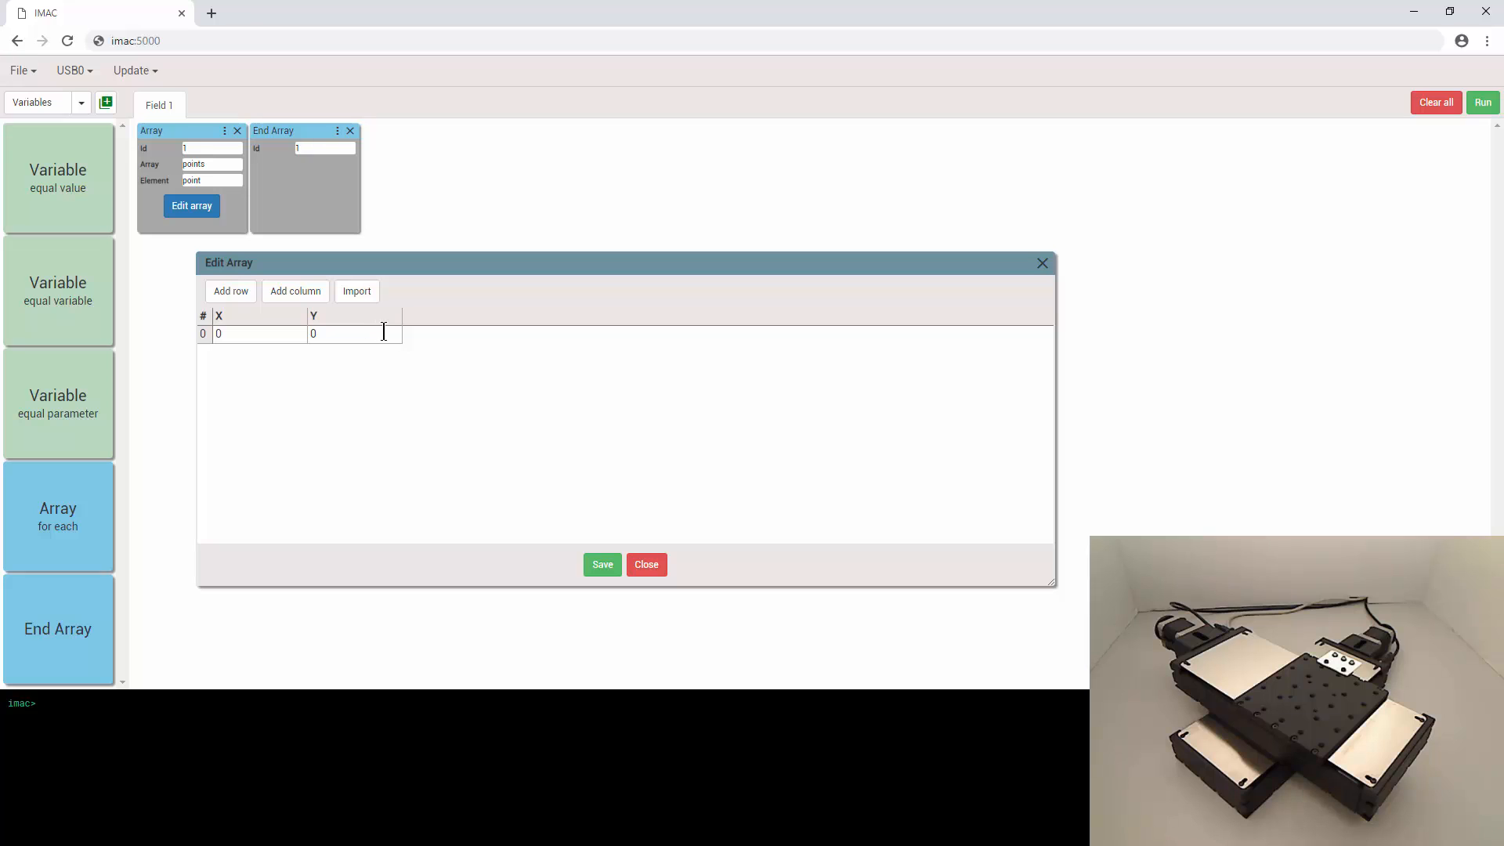
Add three columns to the array and name them SOL1, SOL2 and SOL3.
click(312, 296)
click(312, 296)
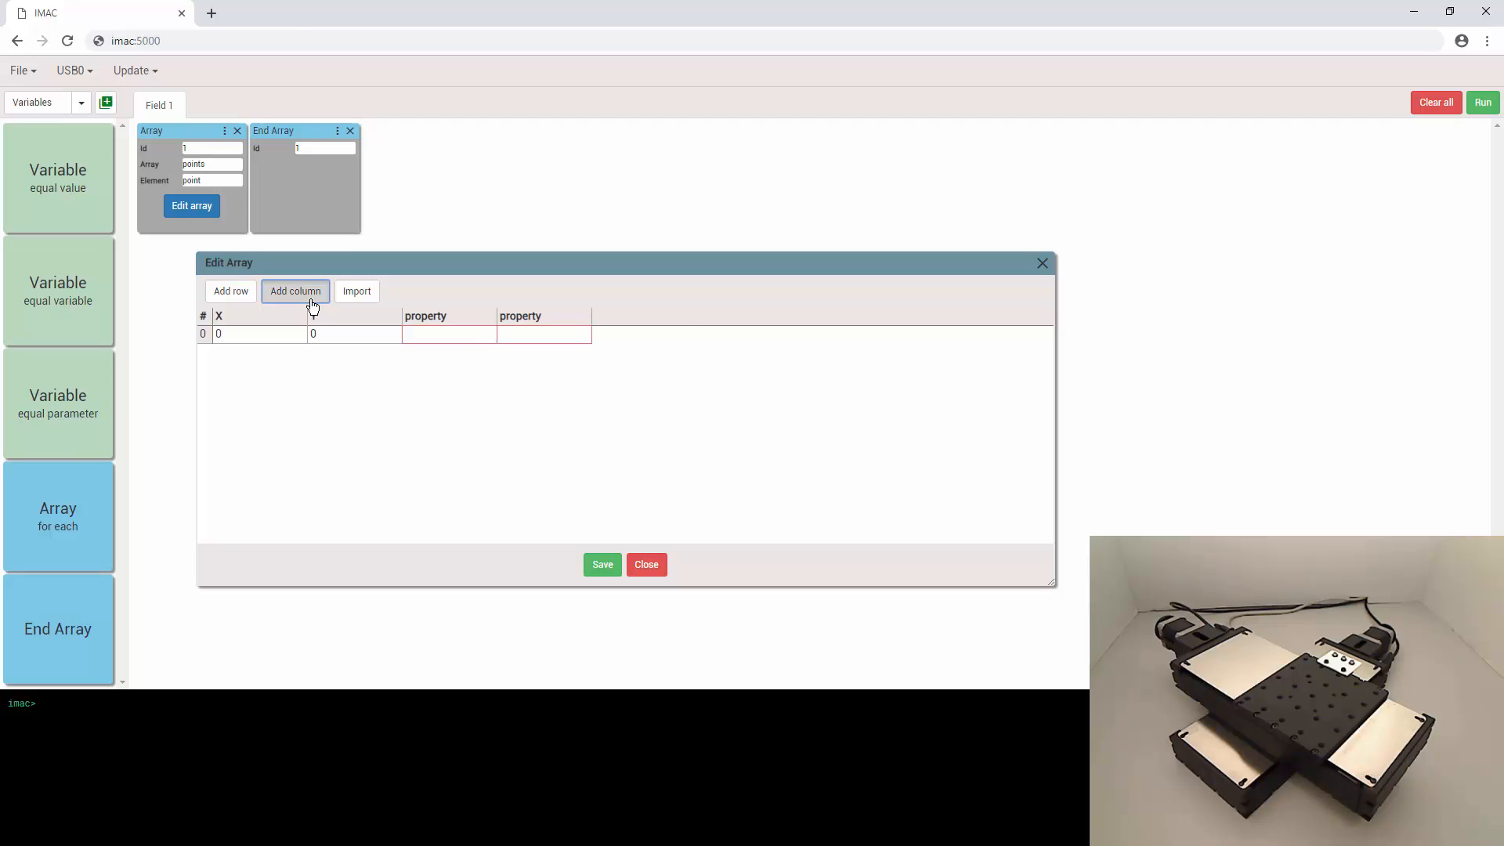
click(312, 298)
drag(457, 318, 388, 315)
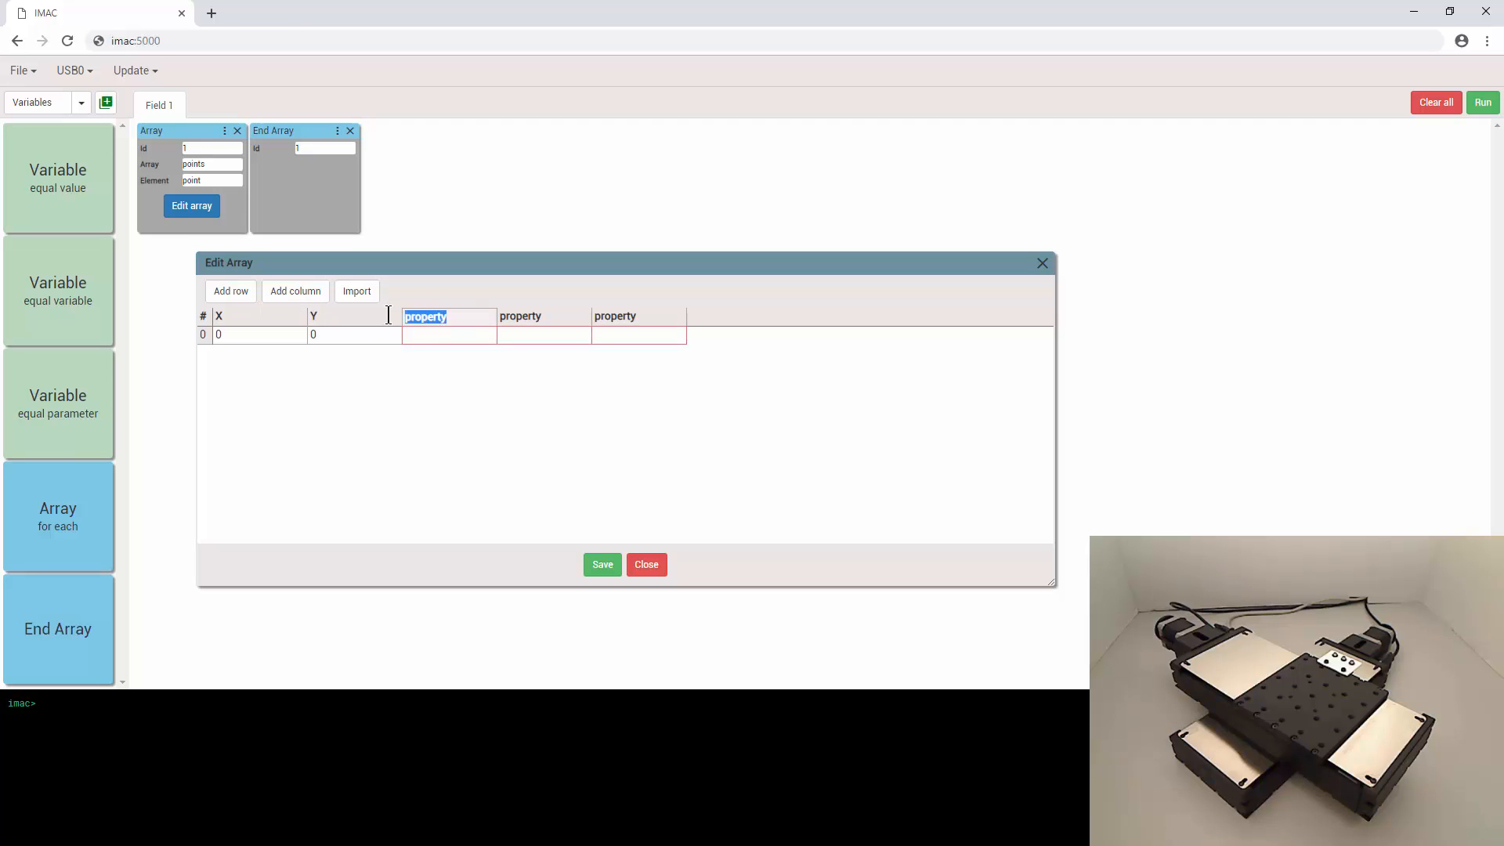
text(SOL1)
key(Tab)
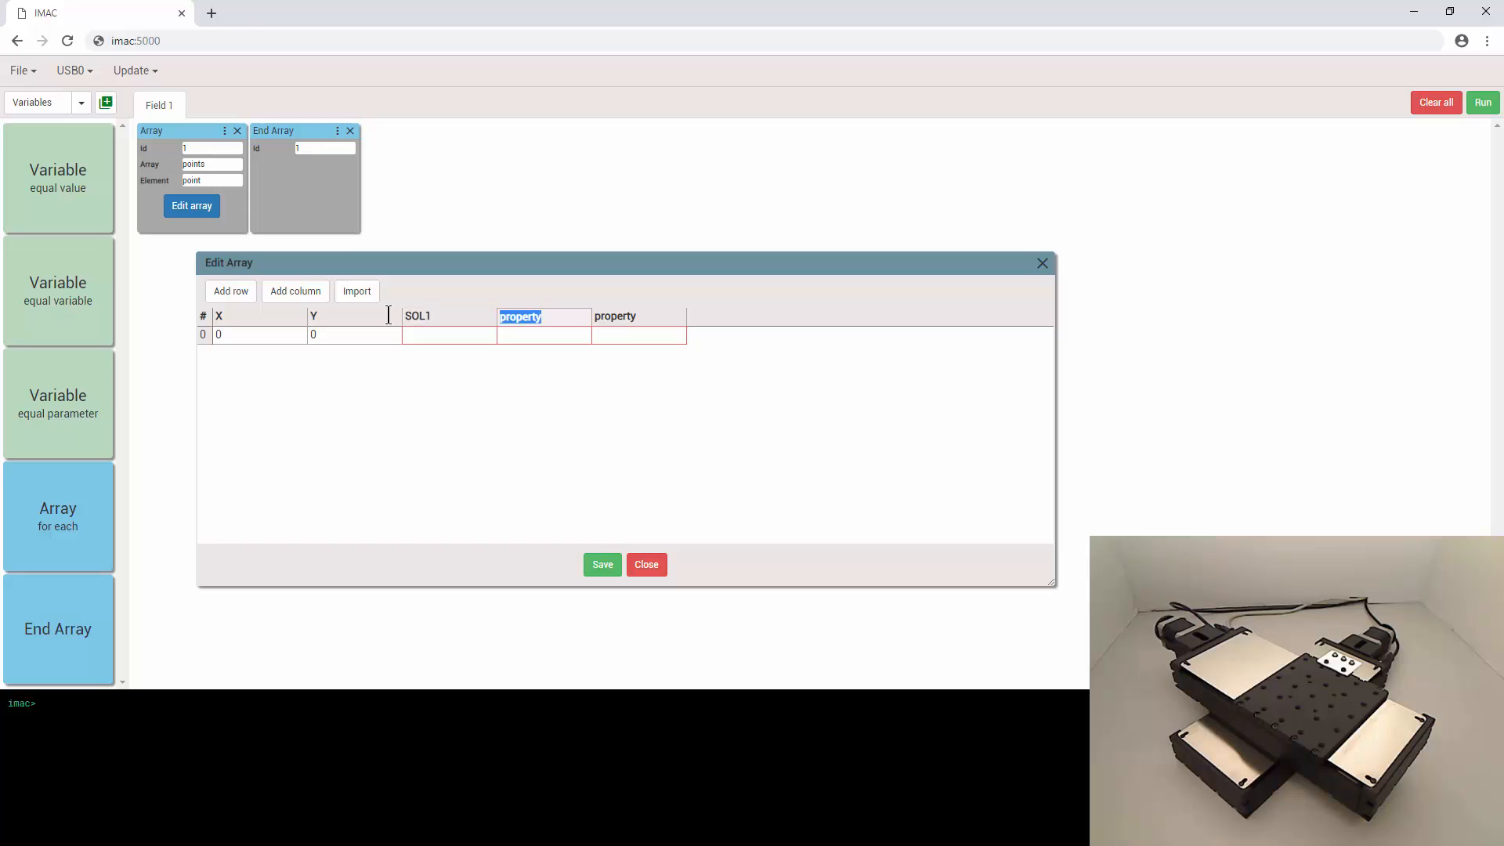
text(SOL2)
key(Tab)
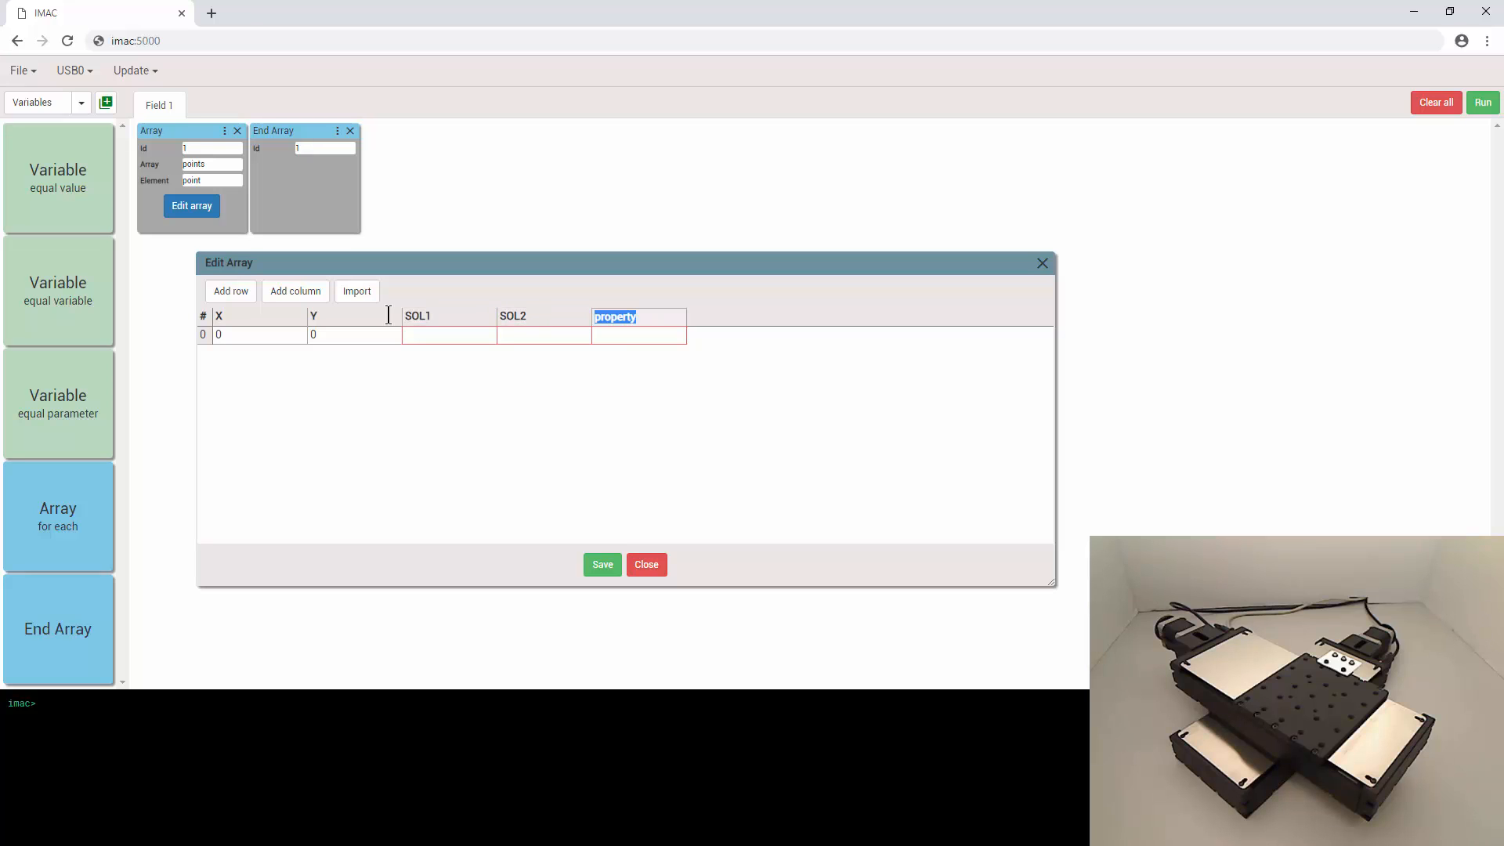
text(SOL3)
Set SOL1, SOL2 and SOL3 in row 0 to 0.
click(420, 334)
text(0)
click(510, 343)
text(0)
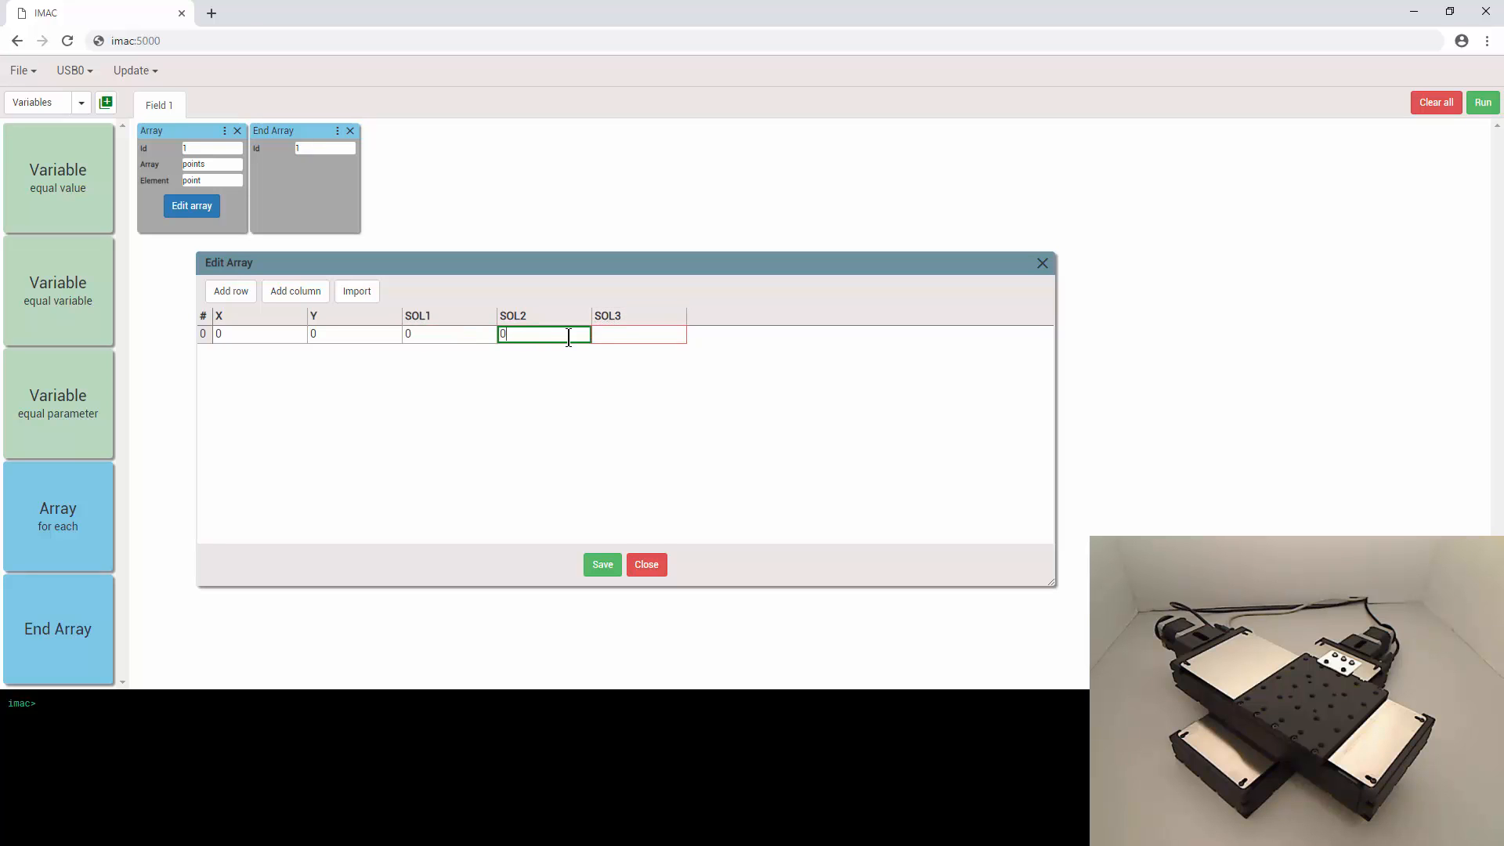
click(604, 344)
click(639, 387)
Add three more columns to the array and name them Delay1, Delay2 and Delay3.
click(297, 295)
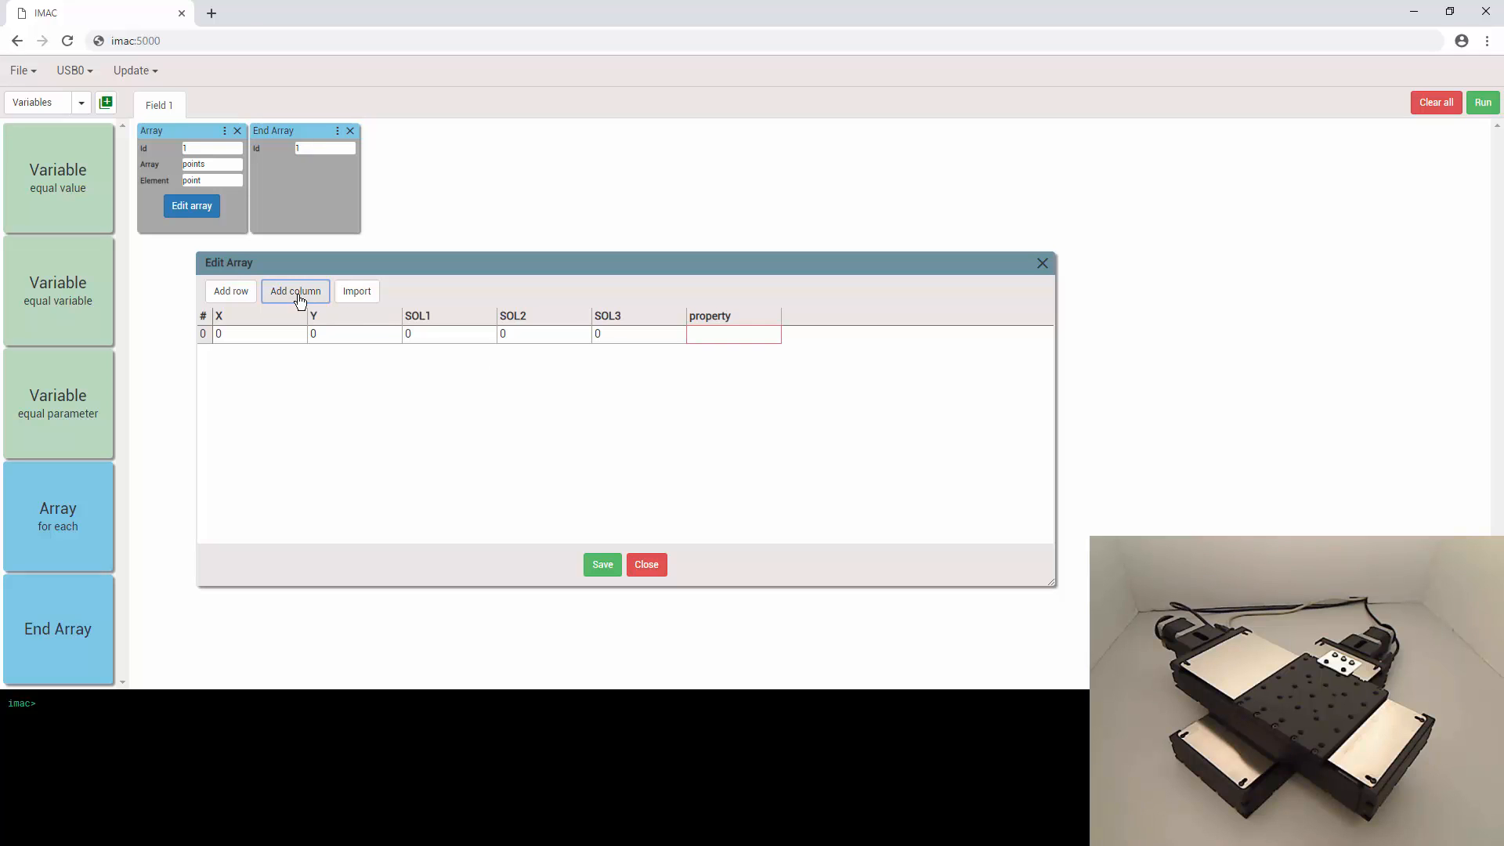
click(298, 296)
click(300, 300)
drag(735, 319, 647, 318)
text(Delay1)
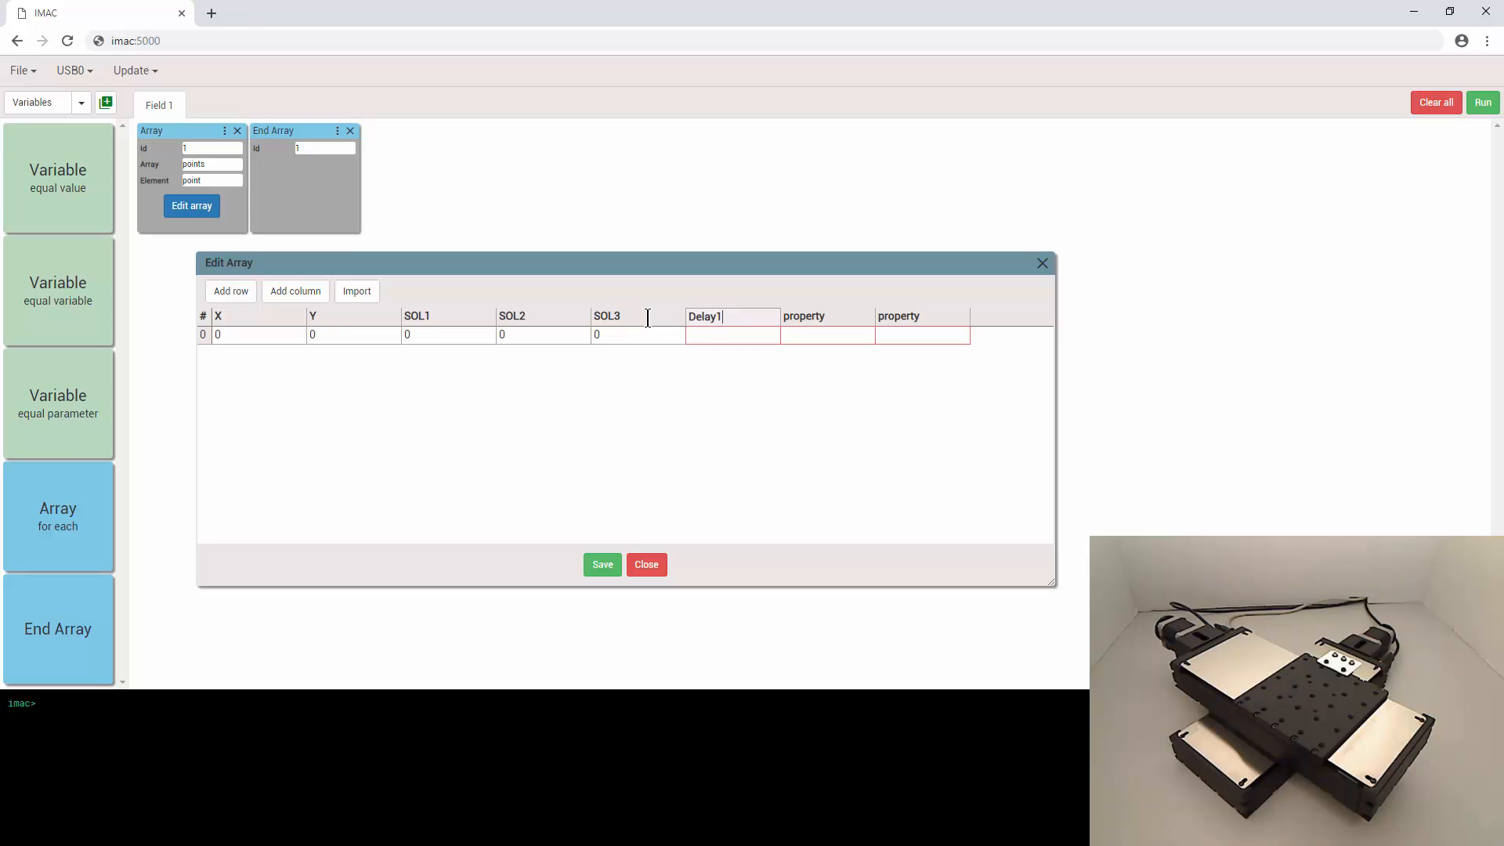
key(Tab)
text(Delay)
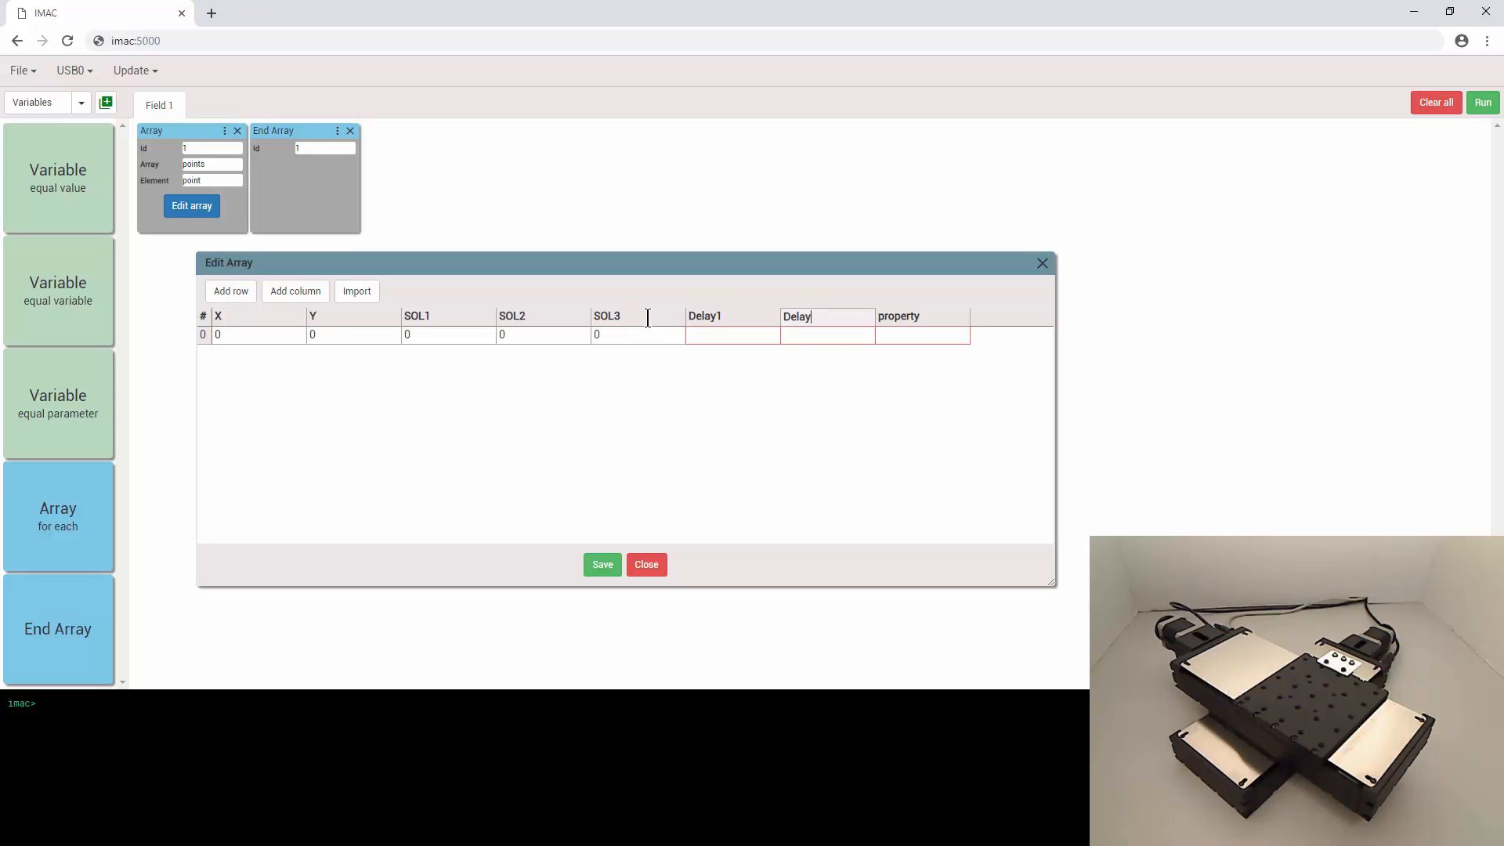
text(2)
key(Tab)
text(De)
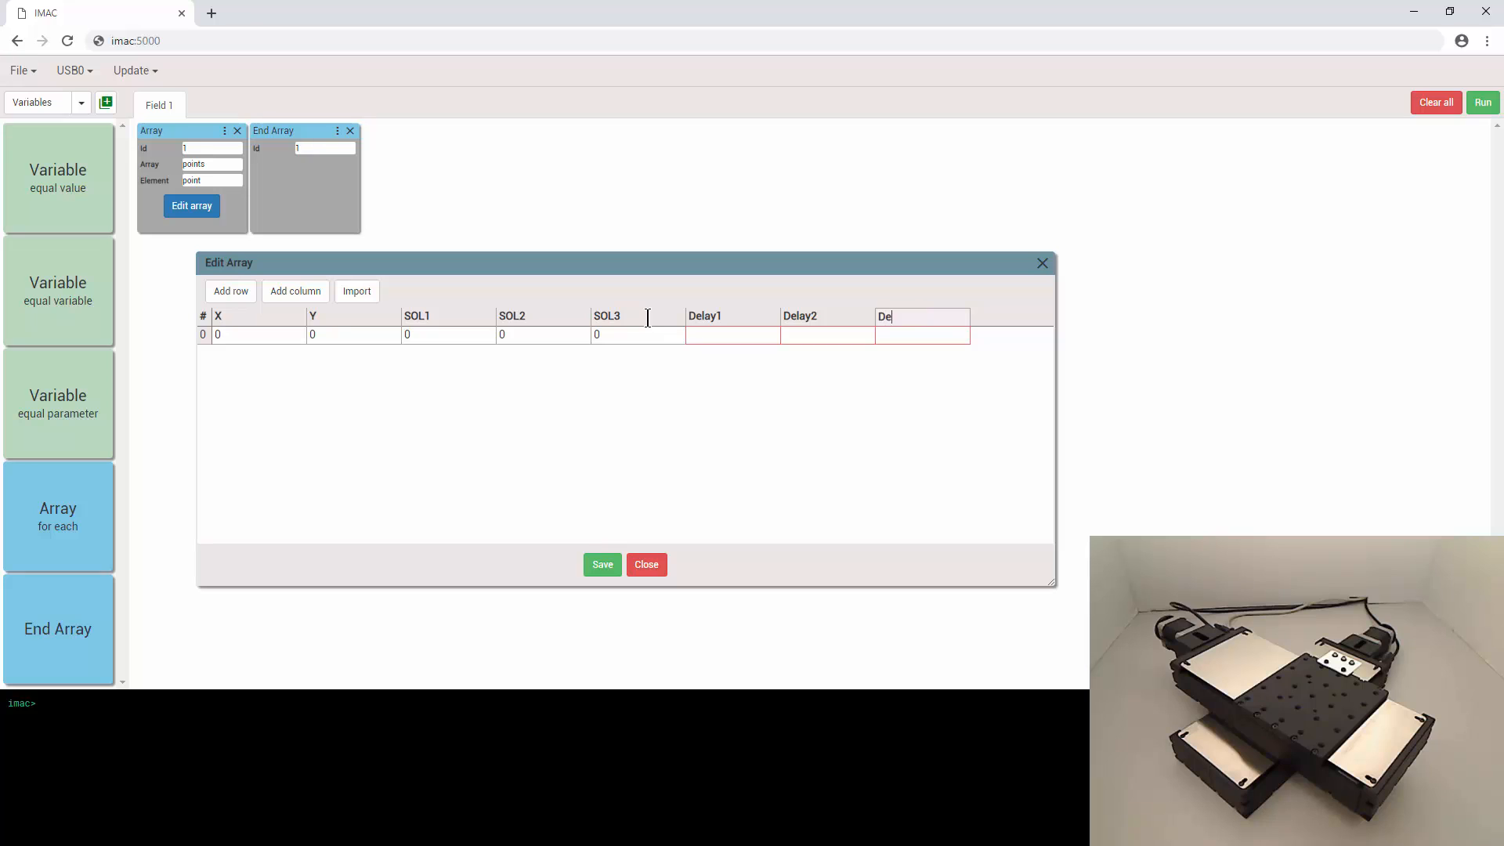
text(lay3)
Set Delay1, Delay2 and Delay3 in row 0 to 0.
click(736, 337)
text(0)
key(Tab)
text(0)
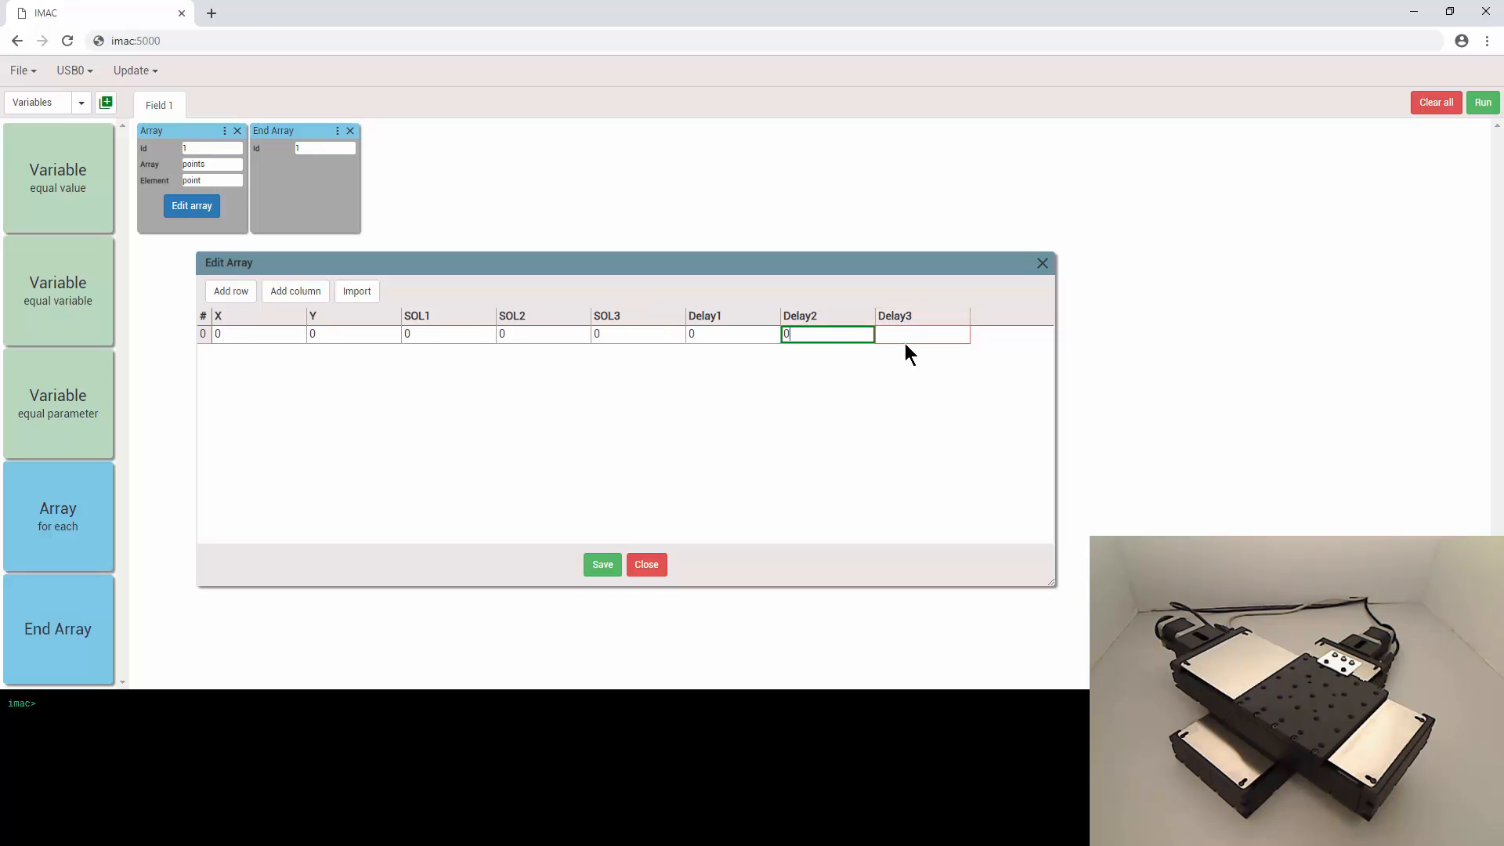
key(Tab)
text(0)
click(860, 402)
Add row 1 to the array with X 500000, SOL1 1 and Delay1 1000.
click(235, 296)
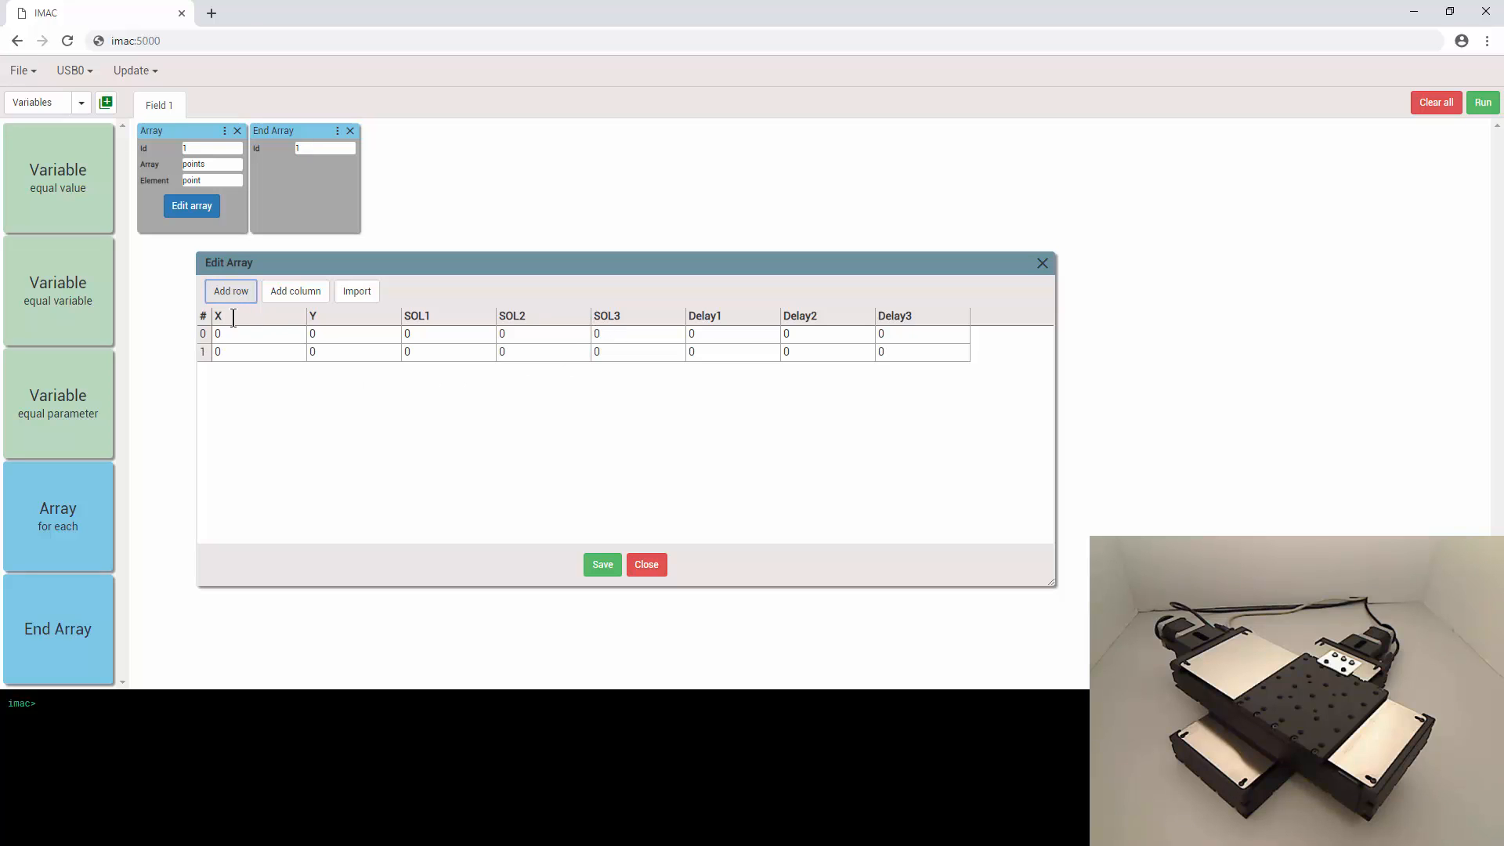
click(228, 351)
text(500000)
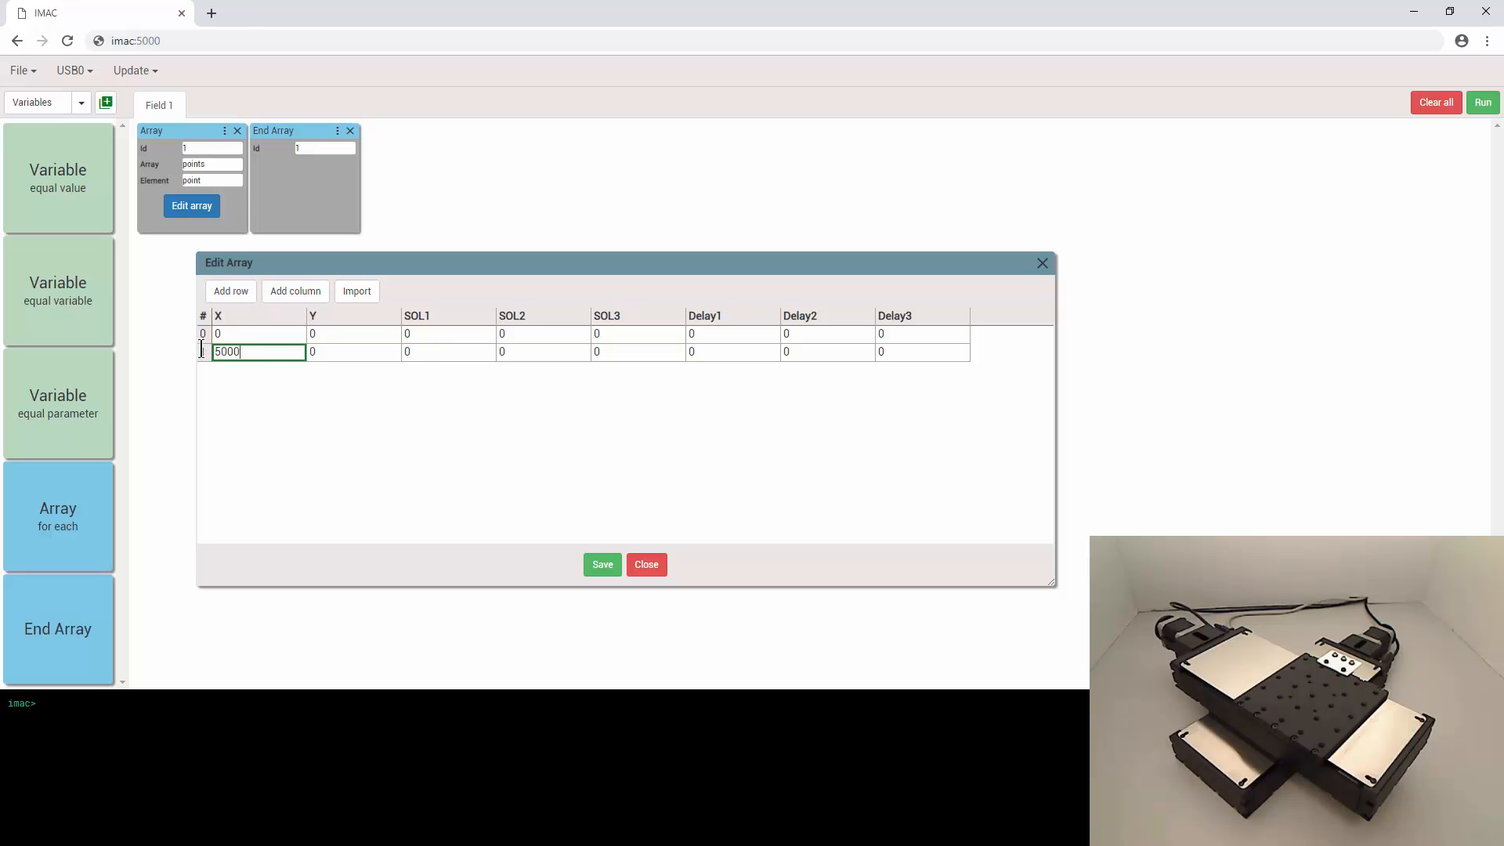
click(322, 352)
click(420, 352)
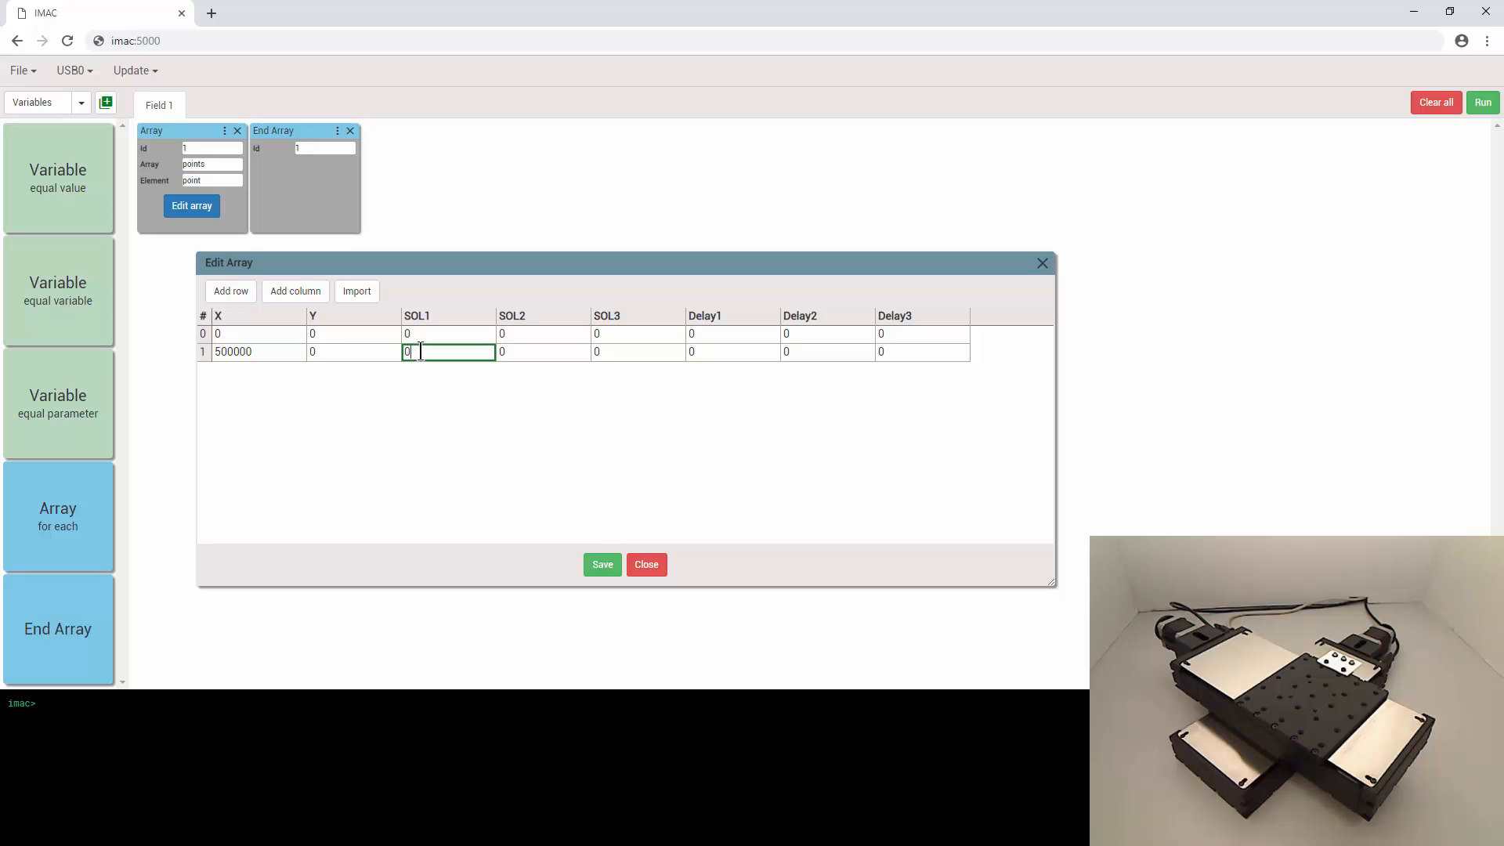
text(1)
click(699, 351)
text(1)
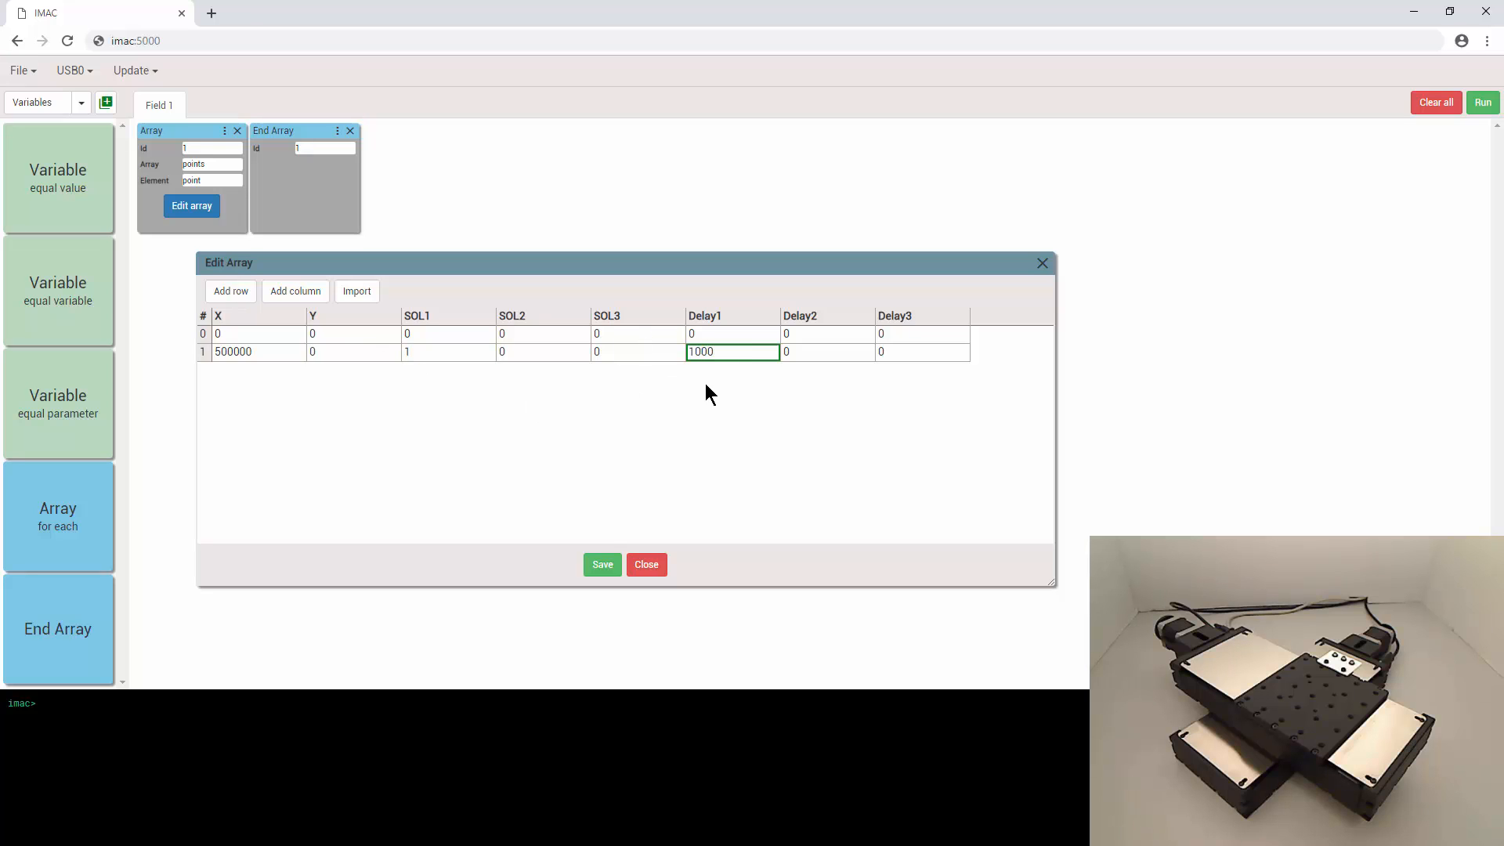
text(000)
click(705, 383)
Add row 2 with X 1000000, SOL1 0, SOL2 1, Delay1 0 and Delay2 1000.
click(232, 291)
double_click(262, 369)
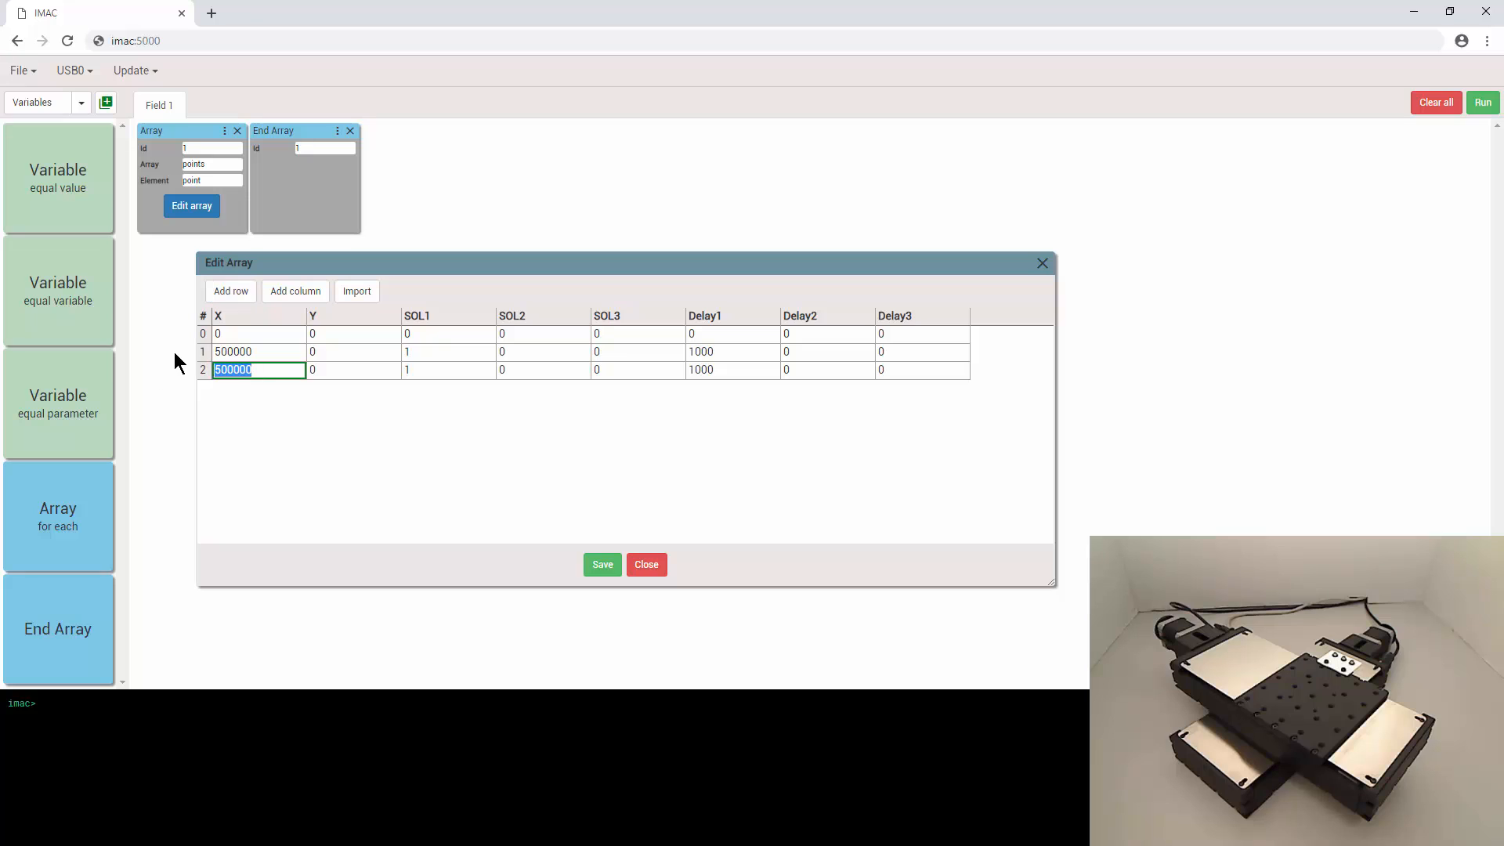
text(1000000)
double_click(409, 370)
text(0)
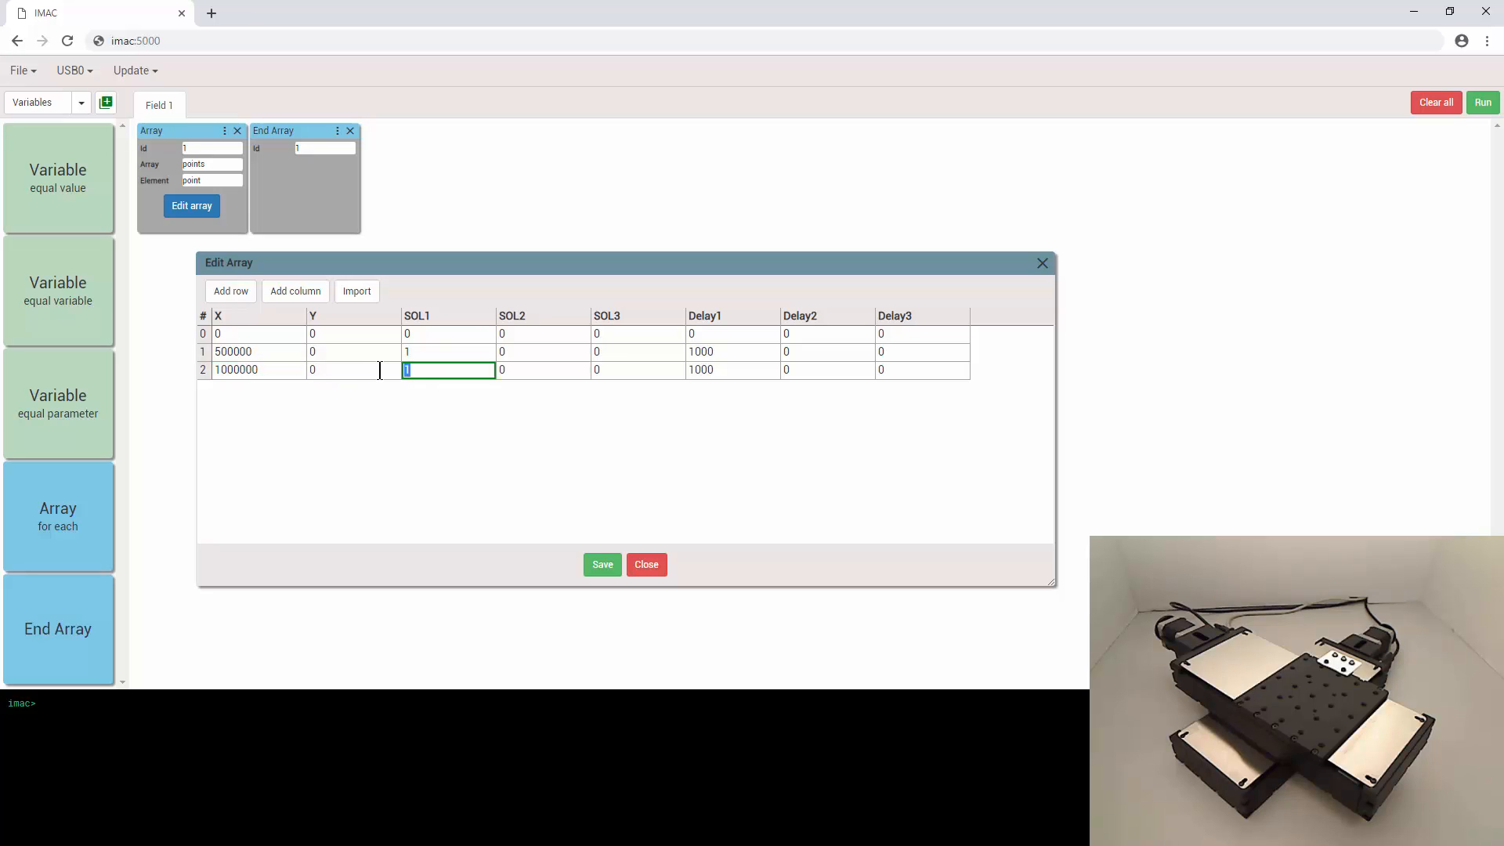
double_click(526, 370)
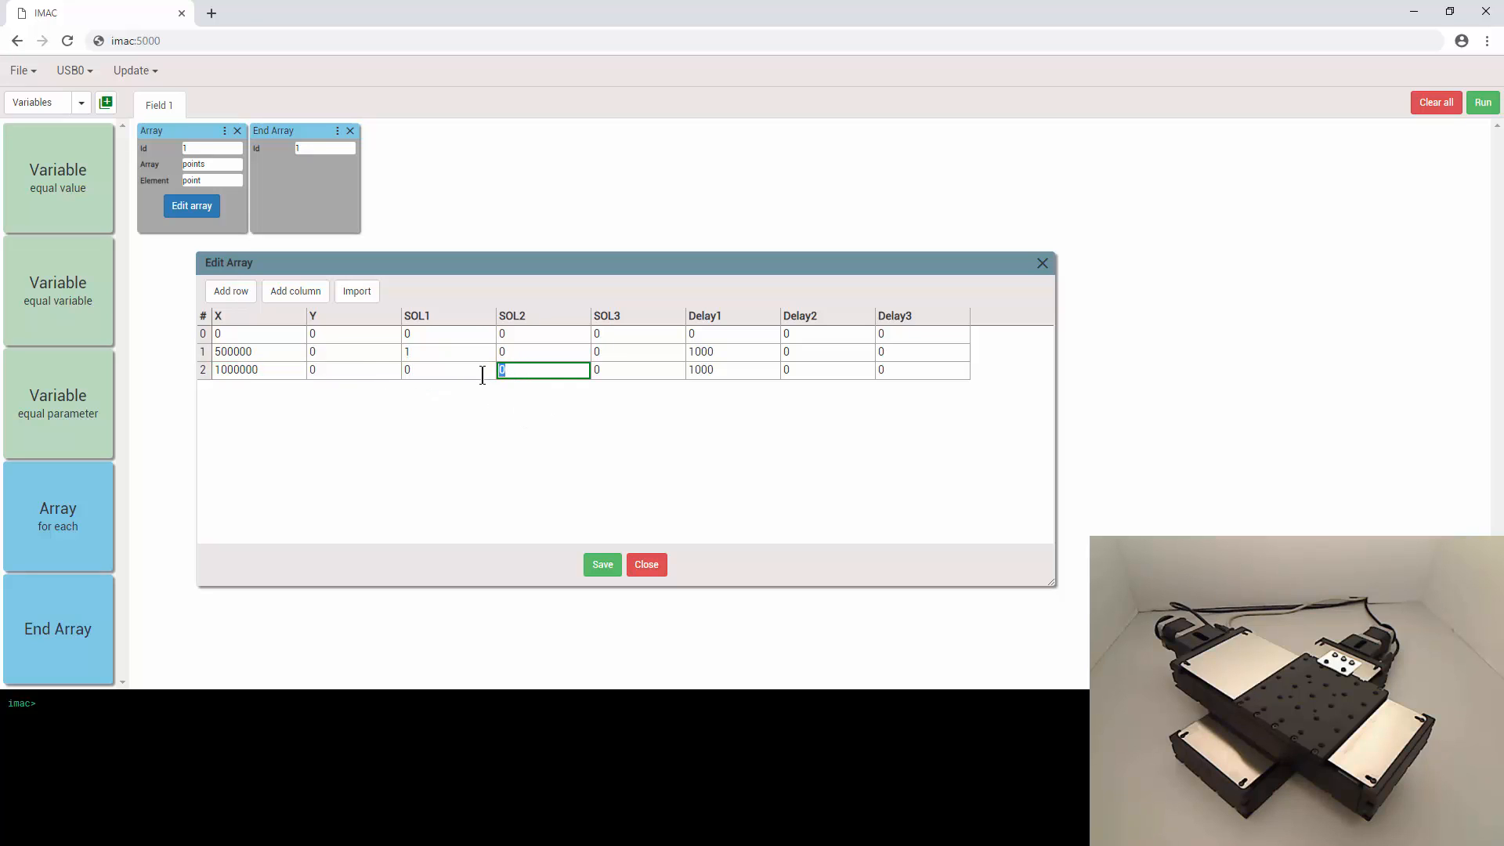
double_click(798, 372)
text(1000)
double_click(733, 371)
text(0)
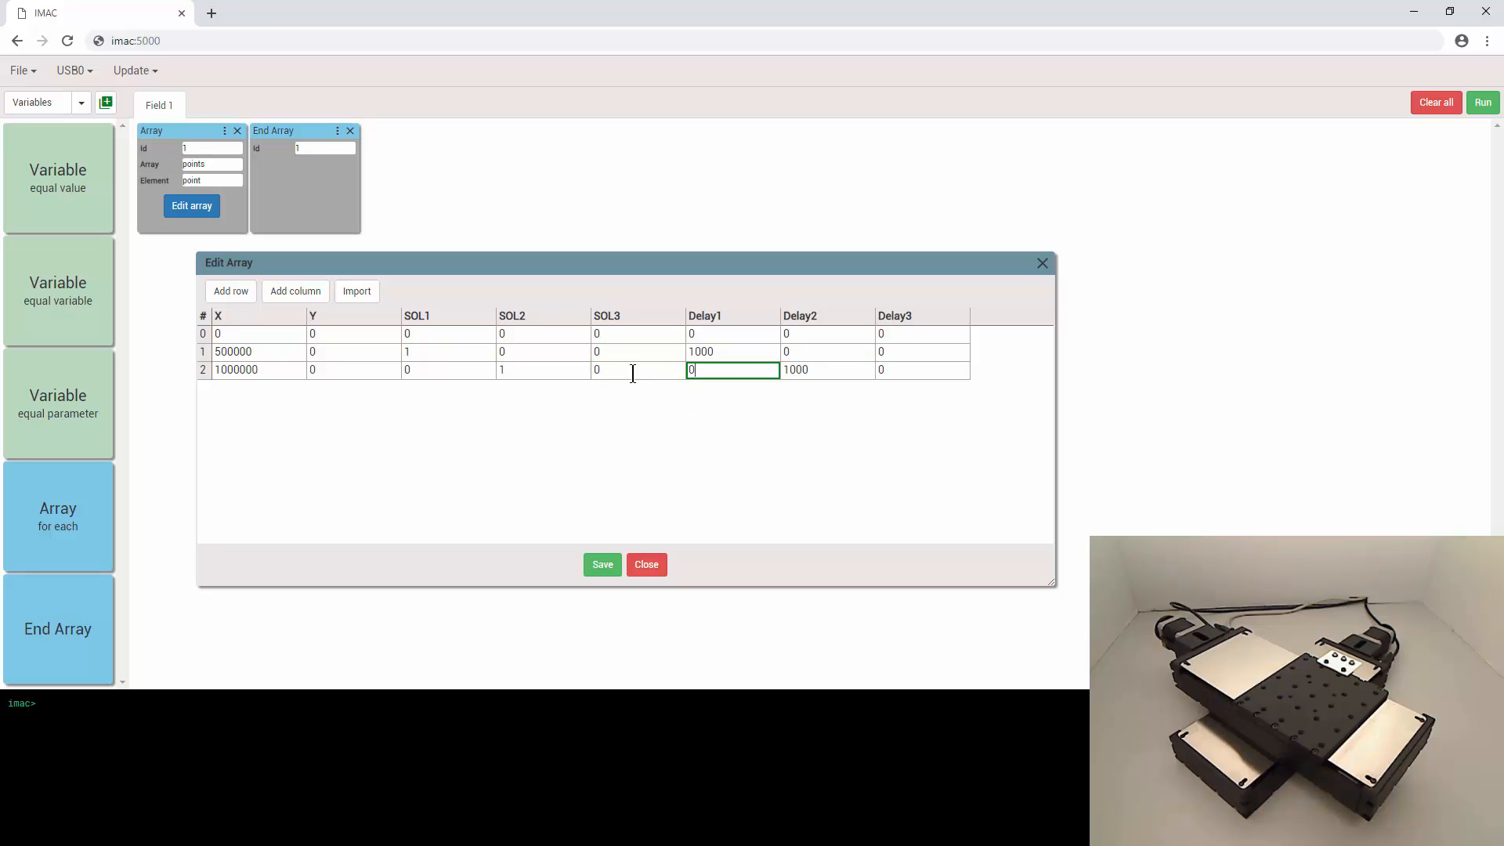
click(627, 405)
Add row 3 and set its Y to 500000 and both SOL1 and SOL3 to 1.
click(236, 298)
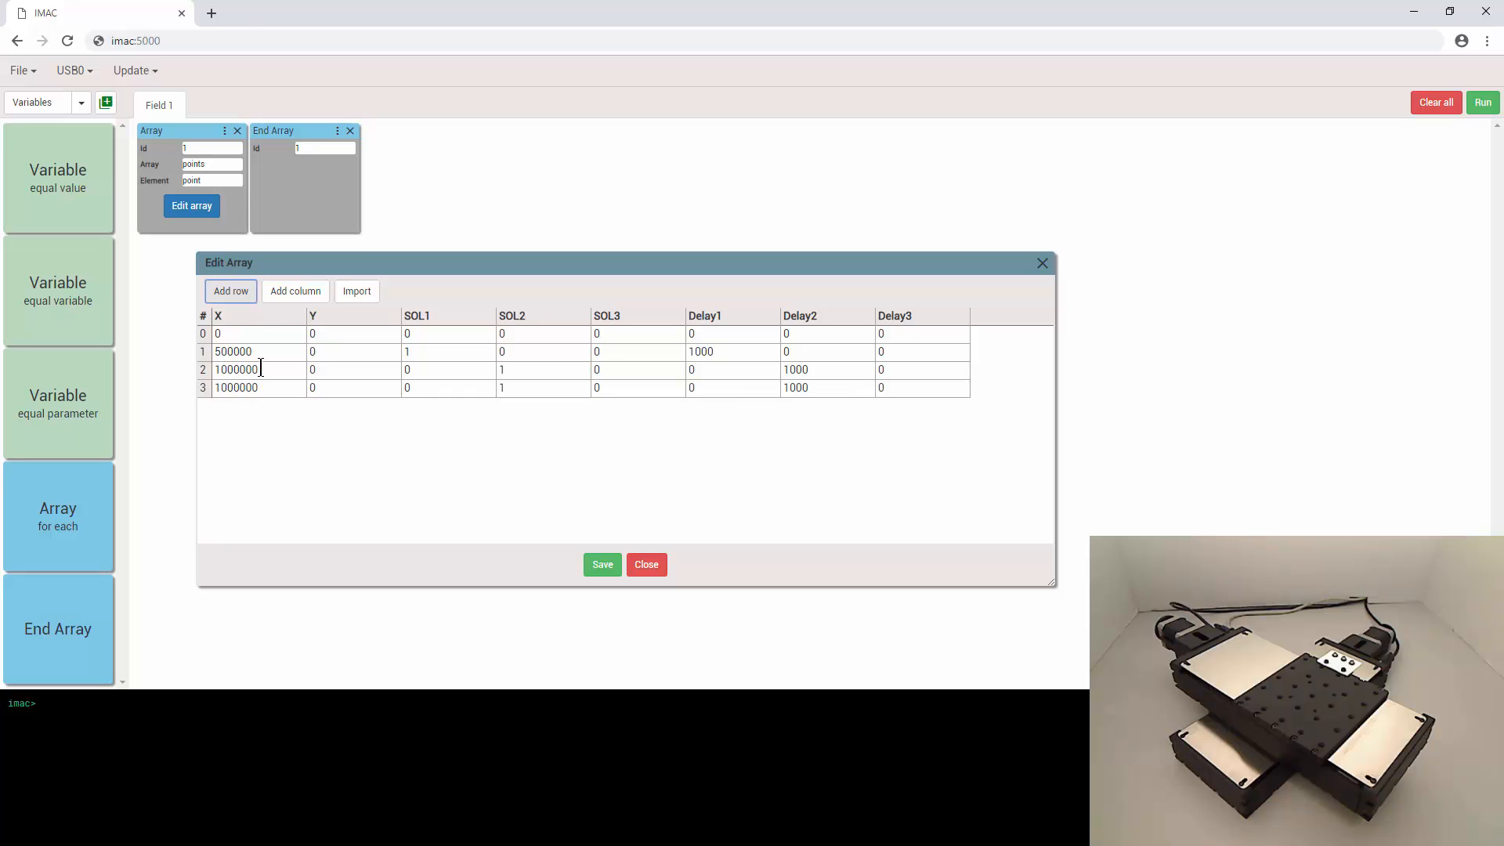
double_click(322, 388)
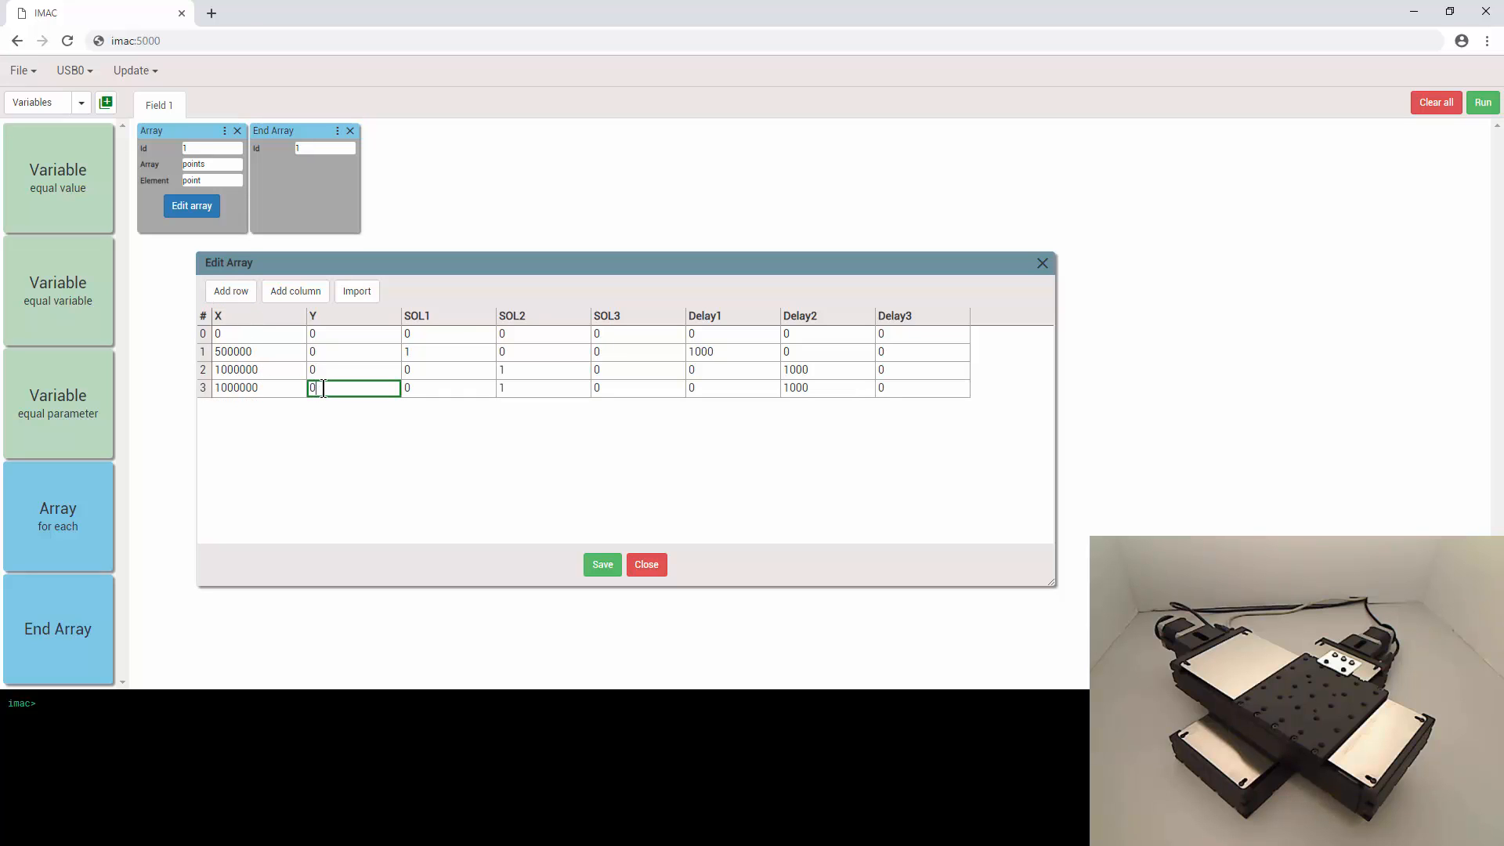
key(ctrl+a)
text(500000)
click(517, 387)
click(447, 387)
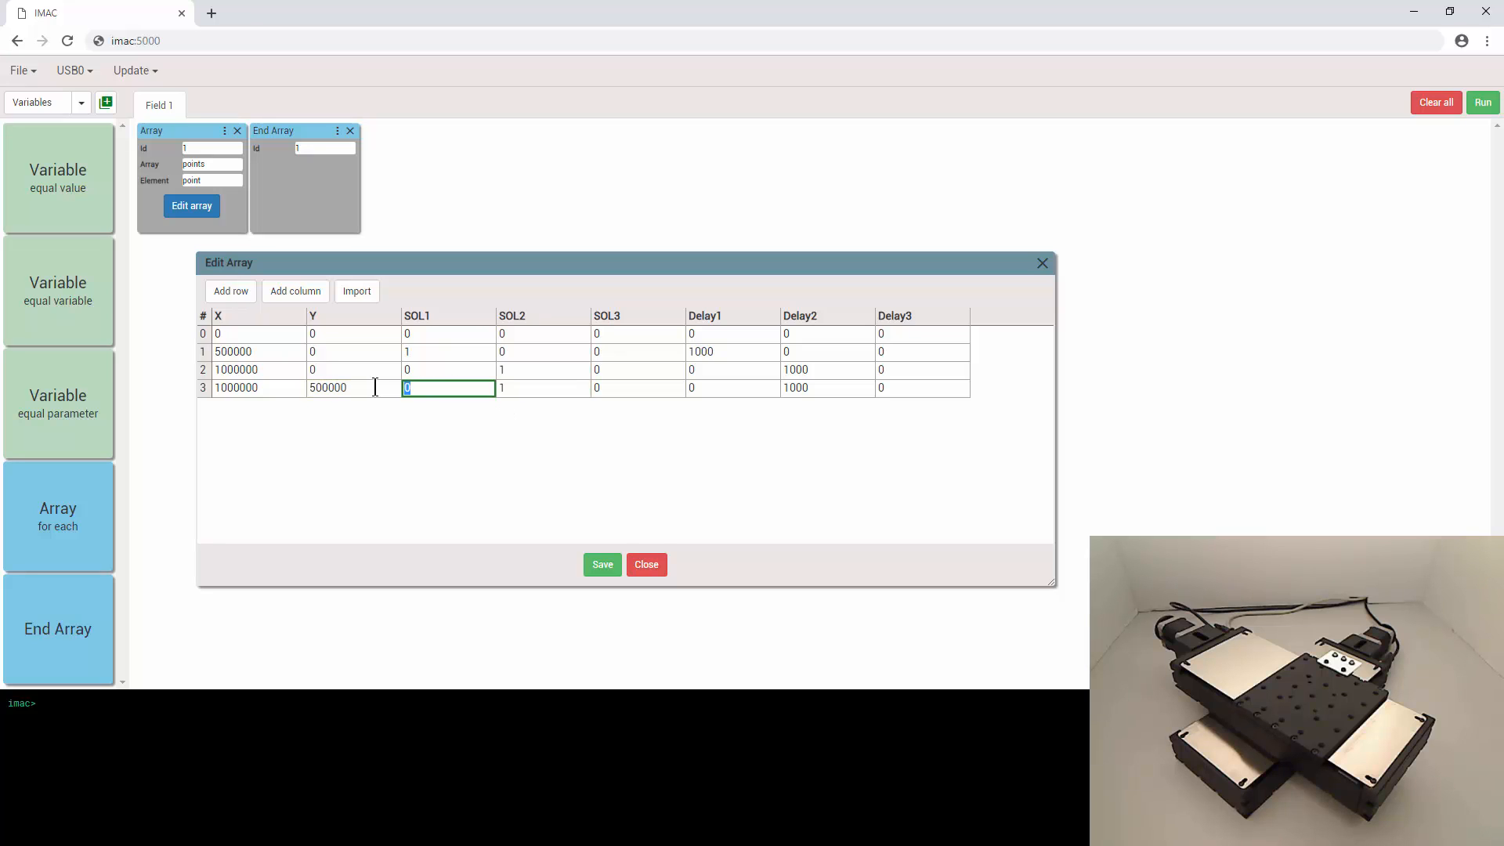
text(1)
click(624, 387)
text(1)
Set Delay1 and Delay3 in row 3 to 1000.
key(Tab)
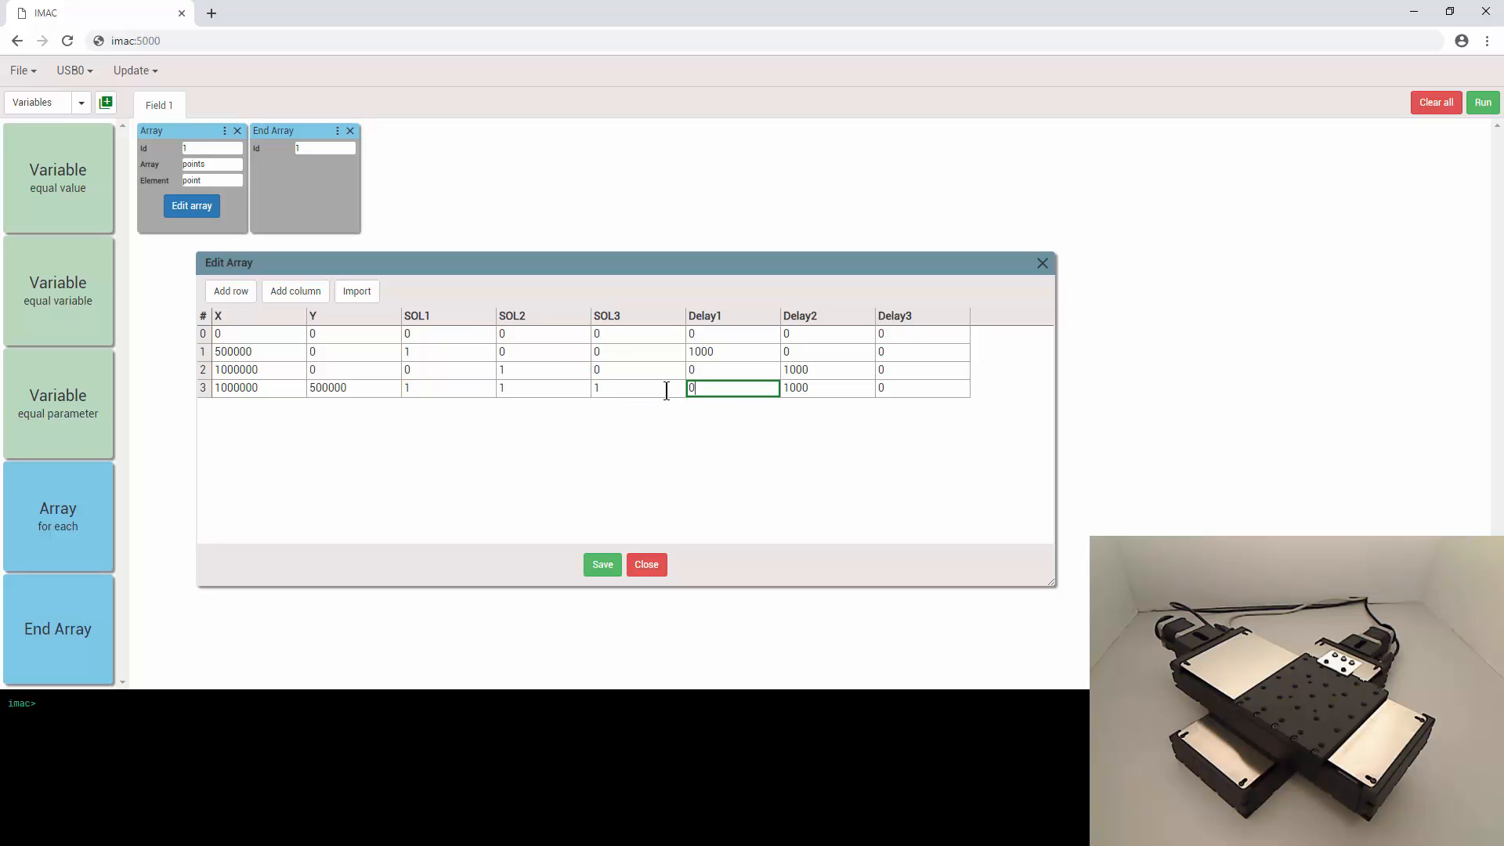
text(1000)
key(Tab)
key(Tab)
text(10)
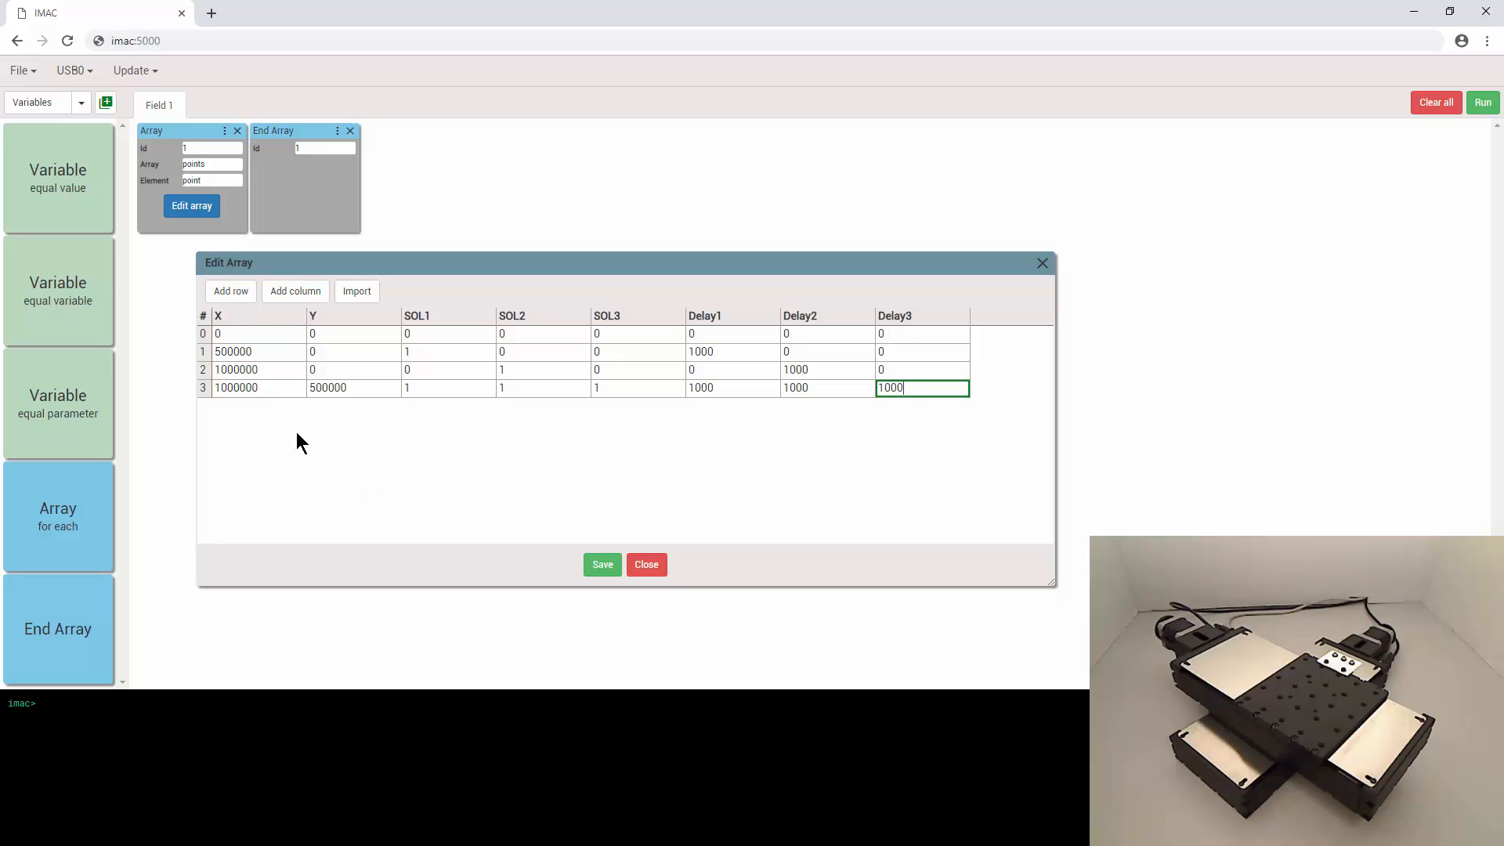
Add row 4 and set its X to 500000, SOL2 to 0 and Delay2 to 0.
click(232, 293)
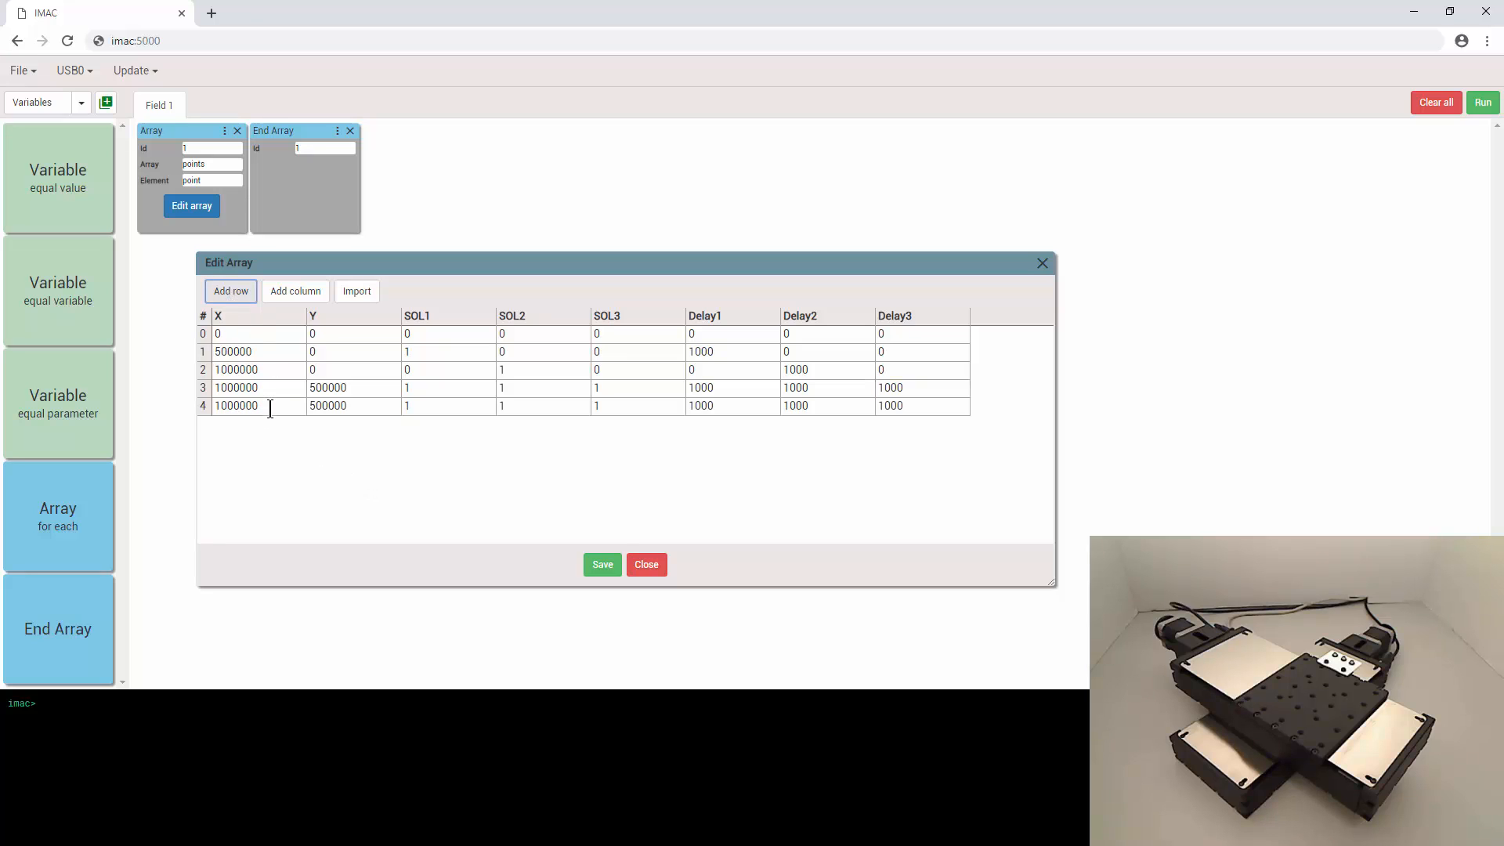
drag(270, 406, 192, 409)
text(60)
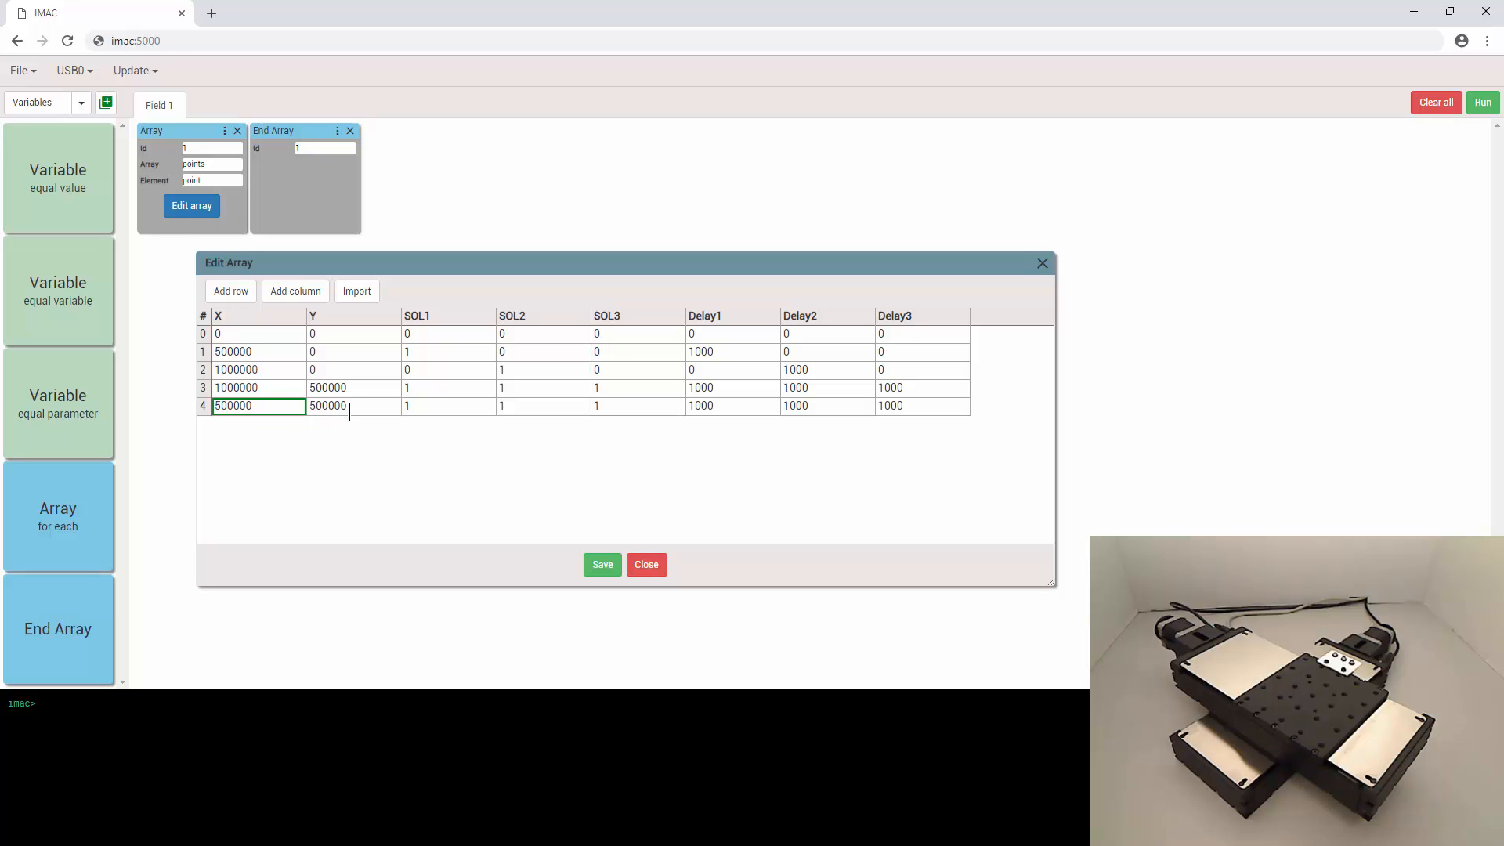
click(517, 407)
text(0)
click(822, 408)
text(0)
click(788, 444)
Add row 5 and set its X, SOL1 and Delay1 to 0.
click(231, 292)
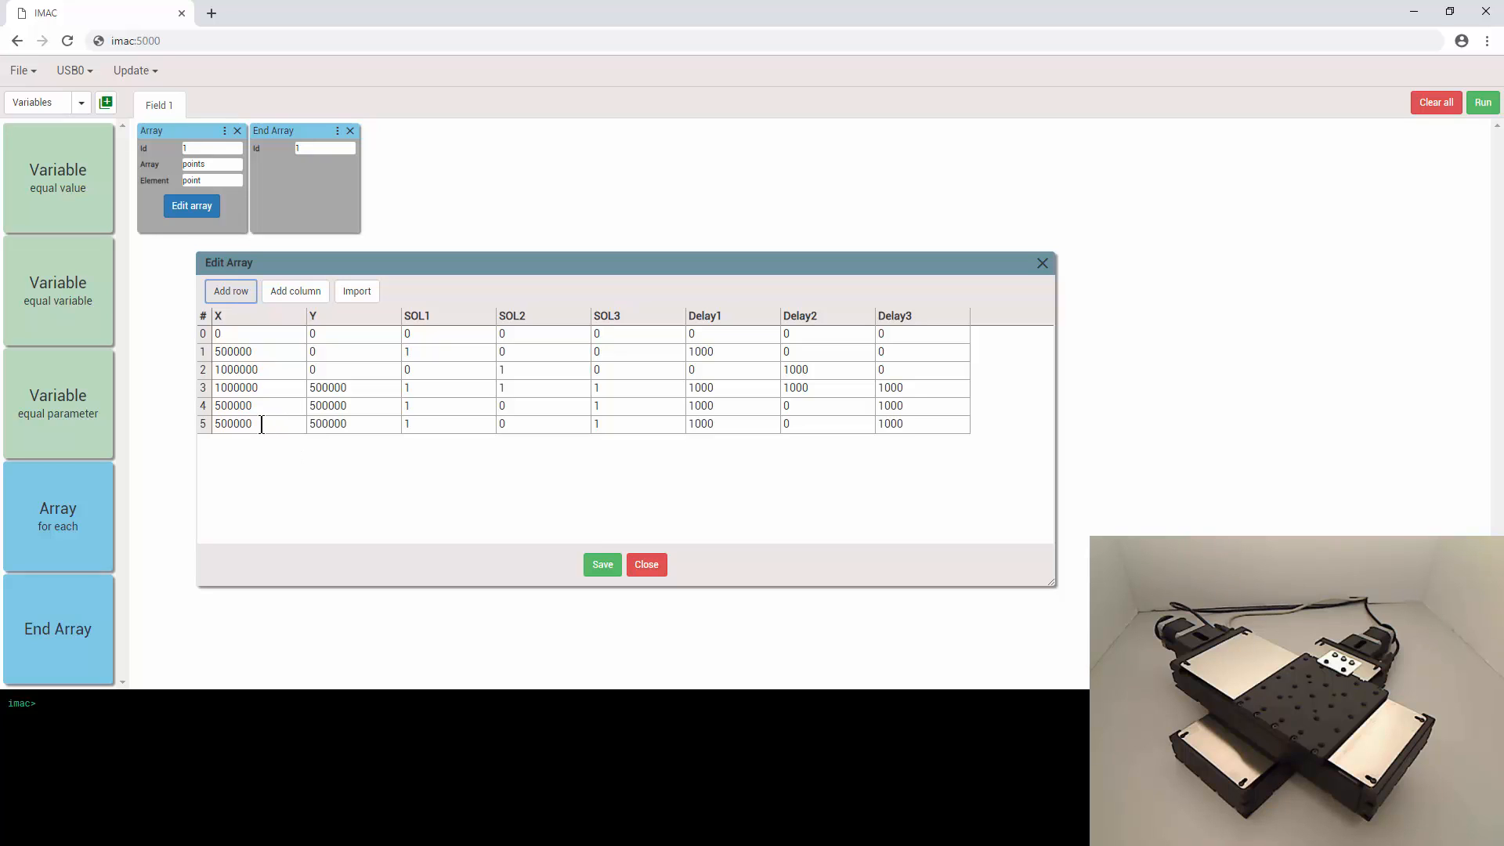
click(265, 423)
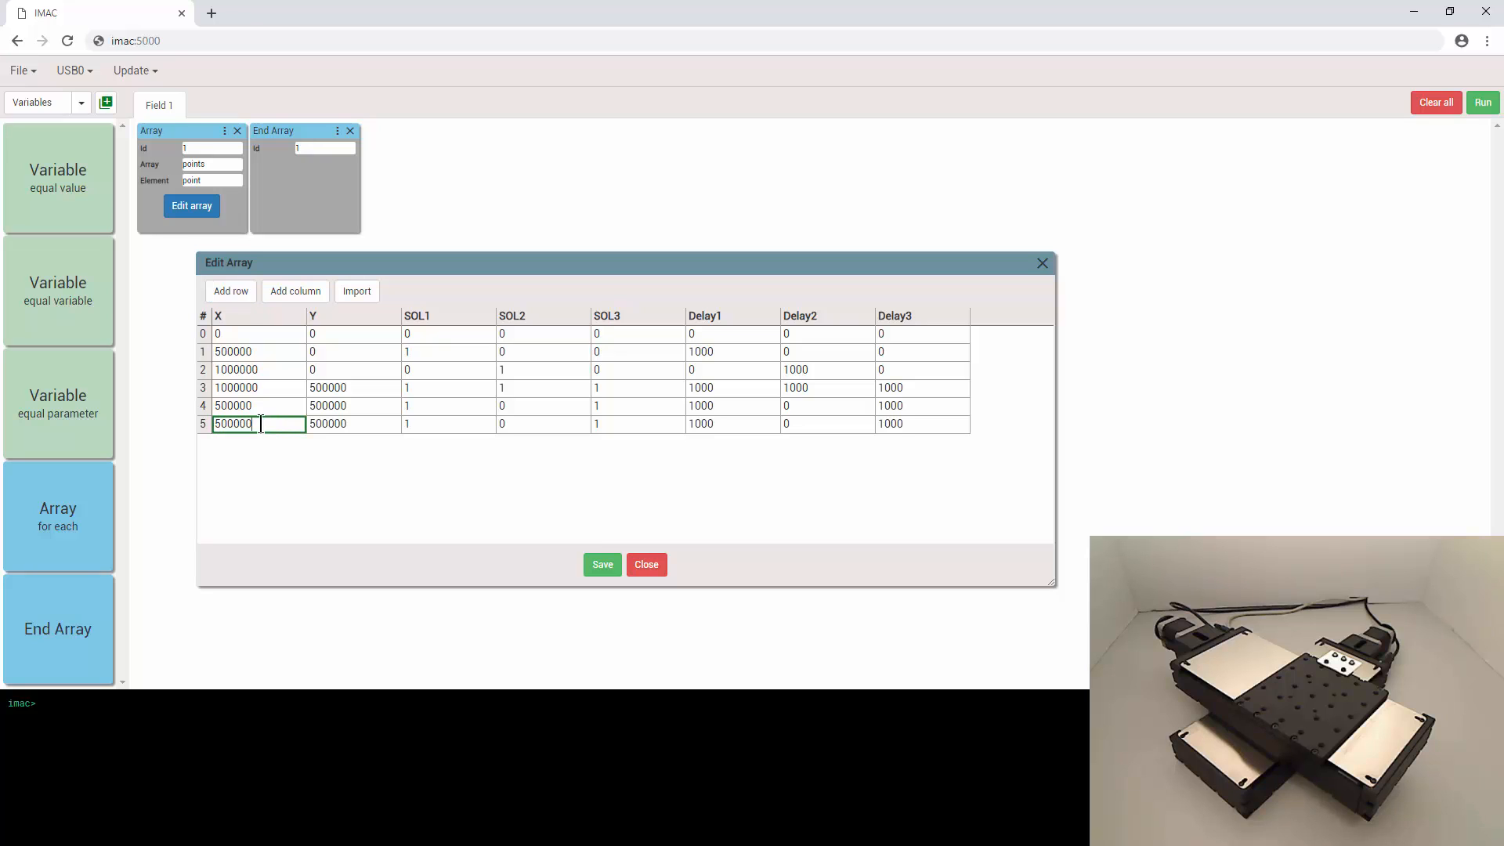
drag(266, 422, 195, 423)
text(0)
click(430, 423)
text(0)
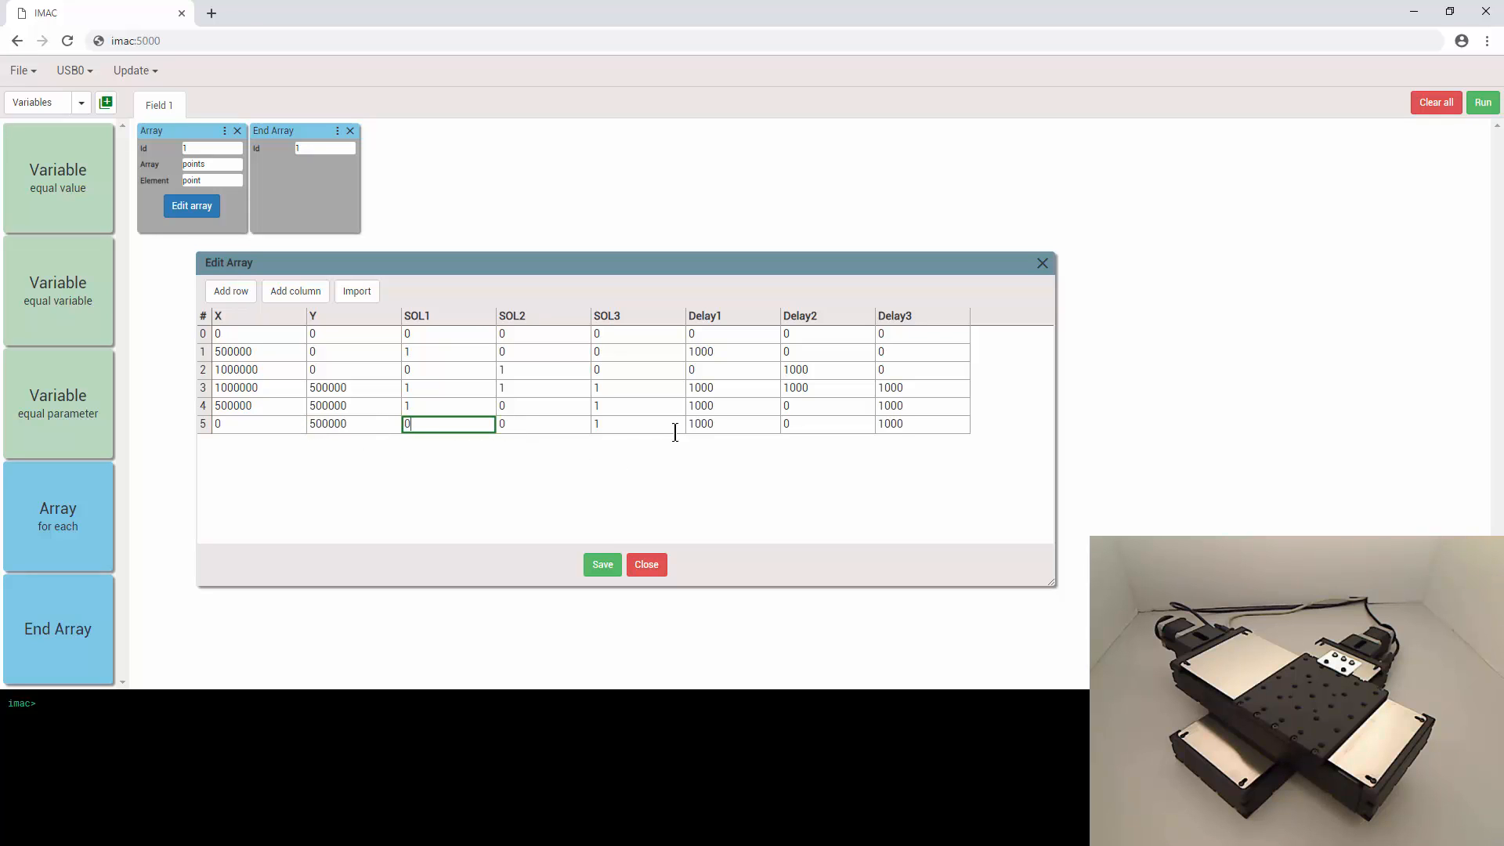
click(691, 424)
text(0)
key(Return)
Add row 6 and set its Y to 1000000, SOL3 to 0 and Delay3 to 0.
click(231, 293)
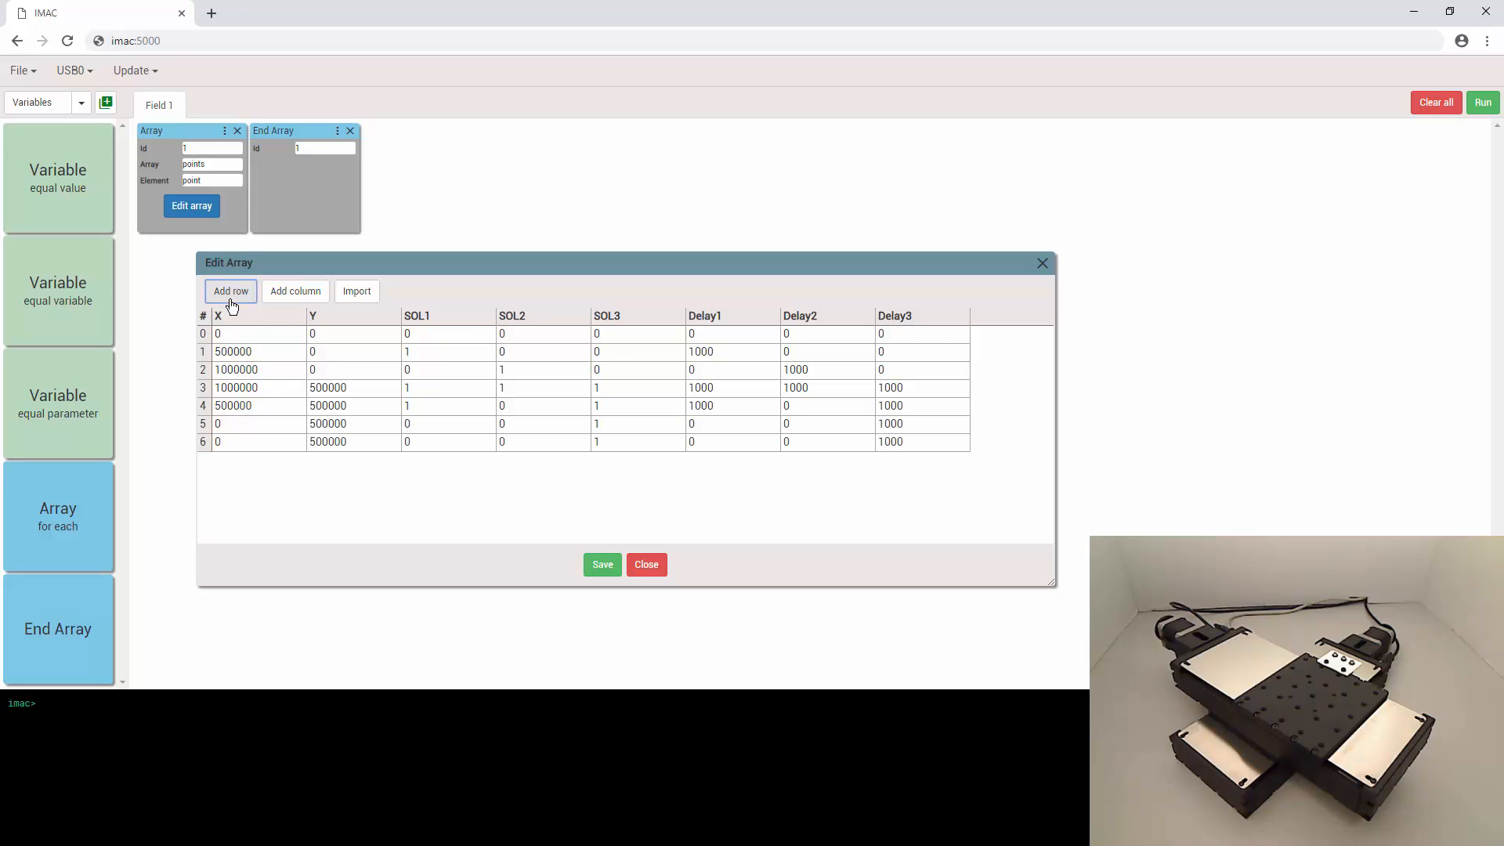
click(316, 441)
key(BackSpace)
text(10)
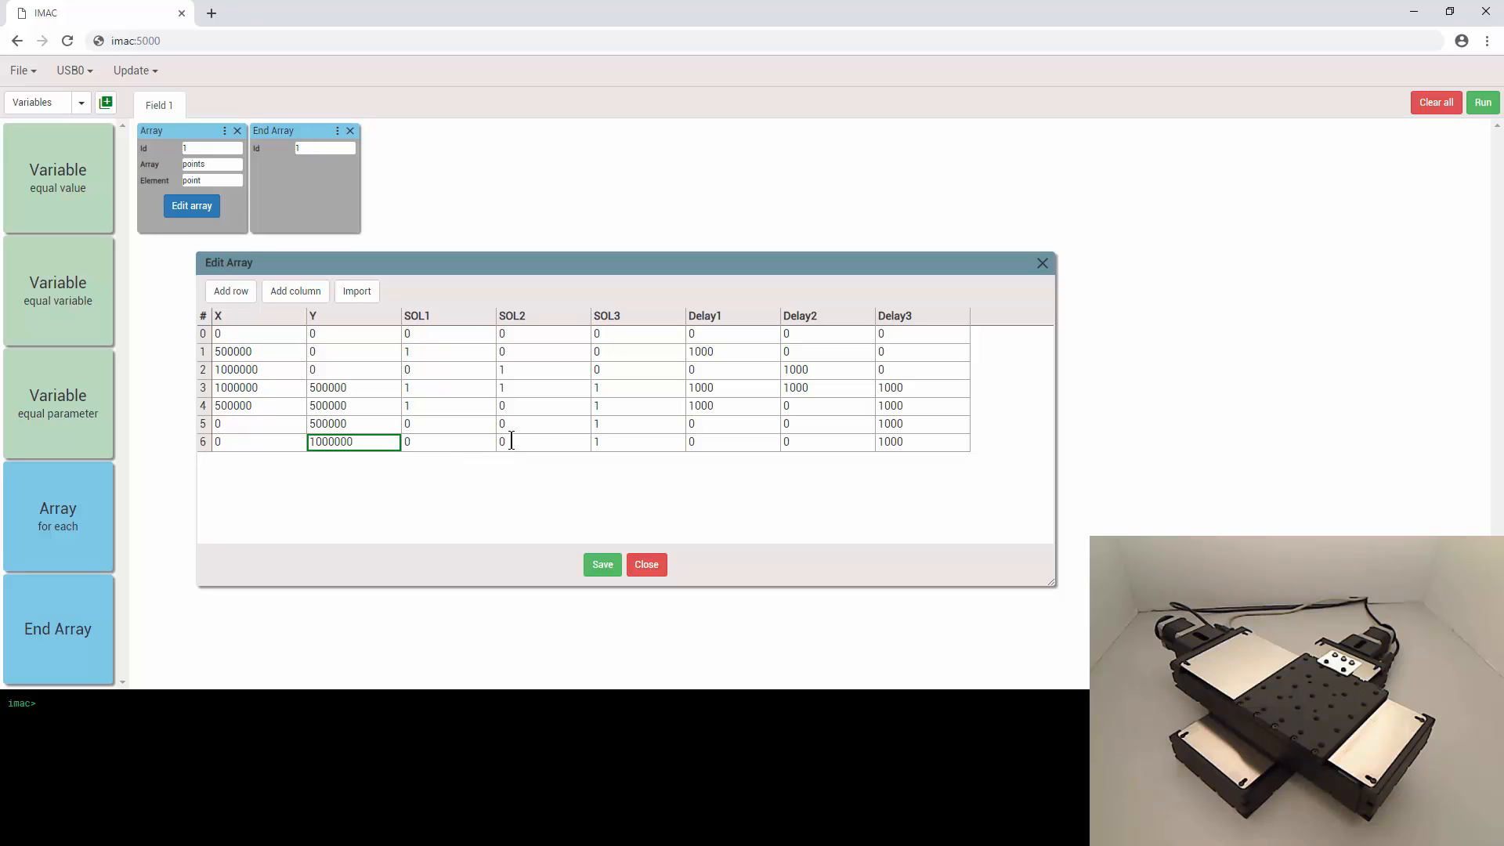
click(614, 441)
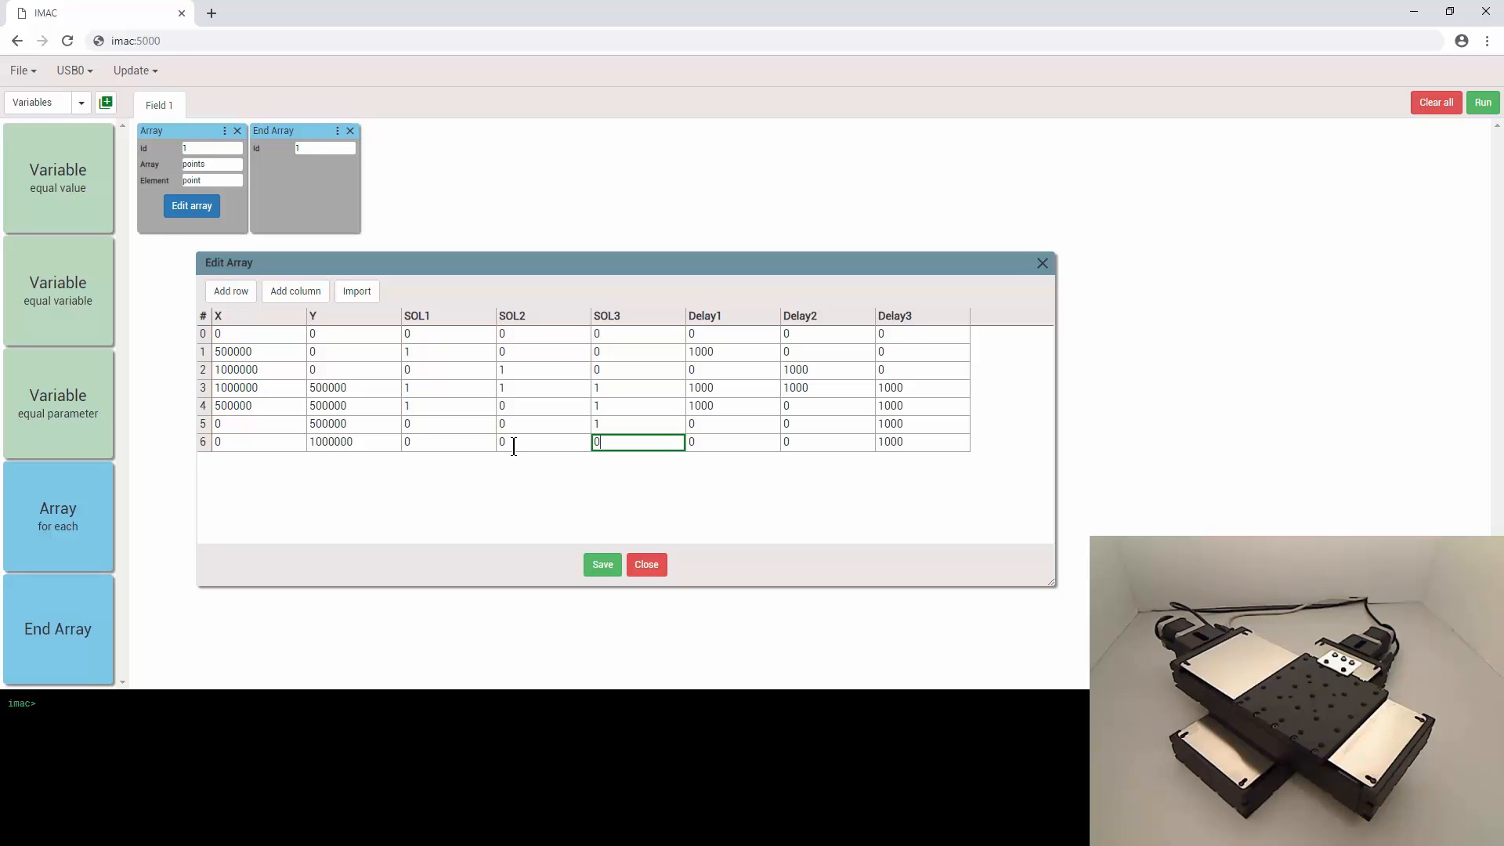
click(880, 445)
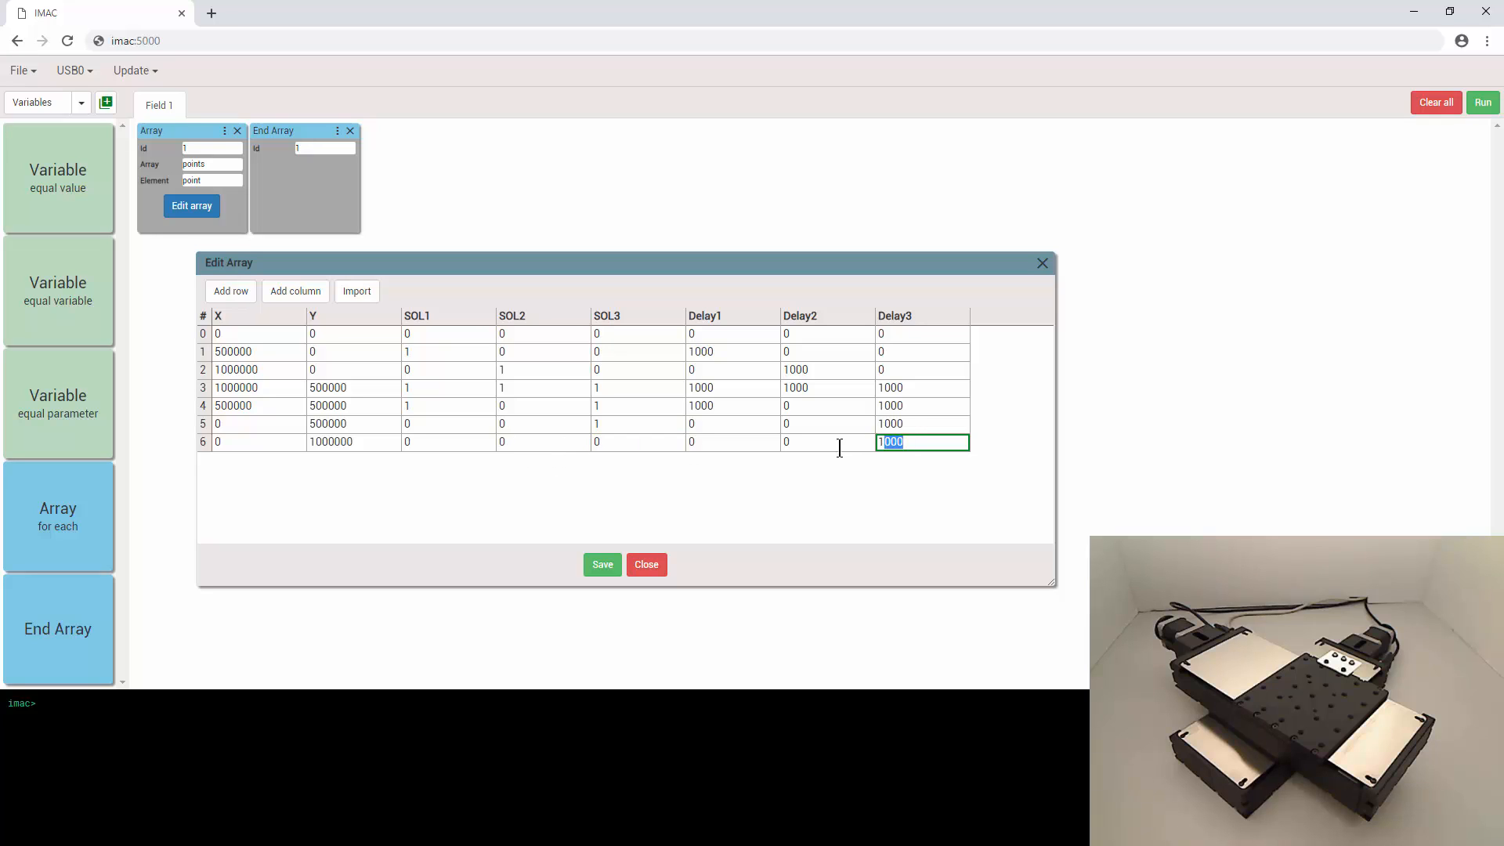
Set SOL1 and SOL2 in row 6 to 1 and its Delay1 and Delay2 to 1000.
click(451, 444)
key(BackSpace)
text(1)
click(512, 444)
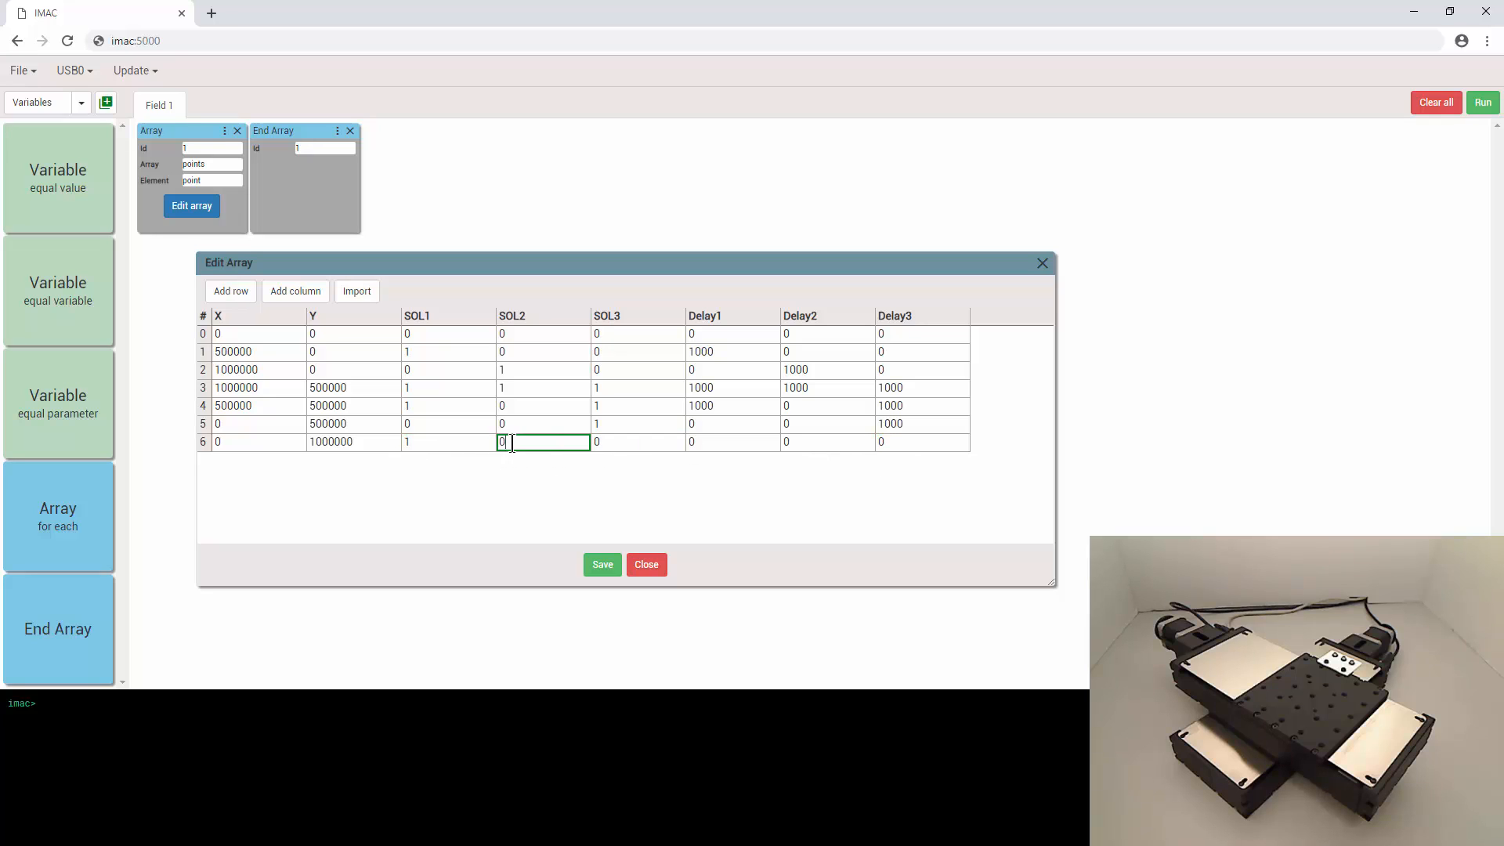
key(BackSpace)
text(1)
double_click(732, 444)
text(1000)
double_click(791, 445)
text(10)
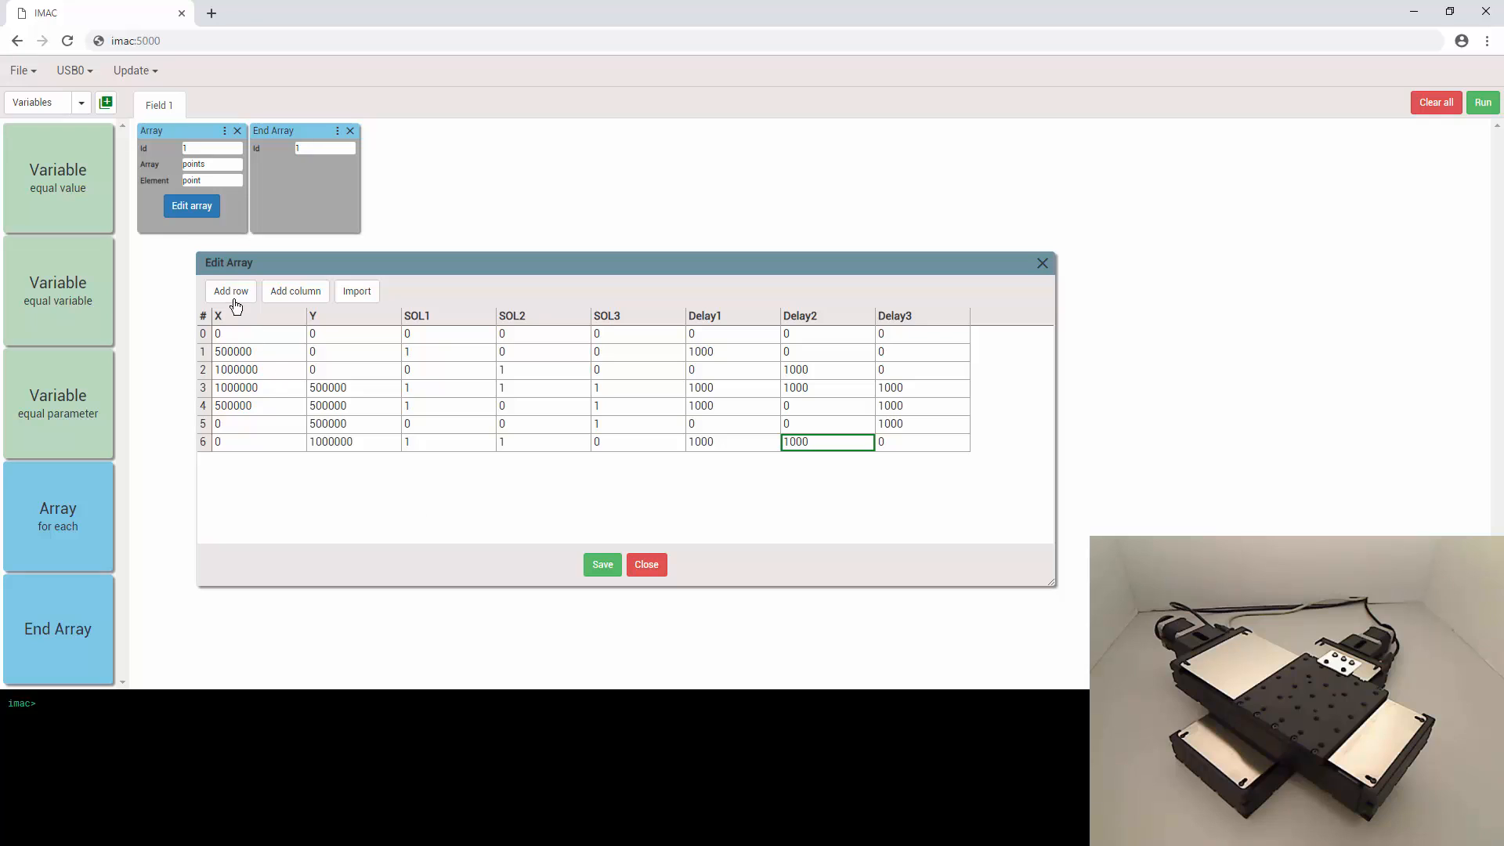
Add row 7 and set its X to 500000, SOL1 to 0 and SOL3 to 1.
click(232, 296)
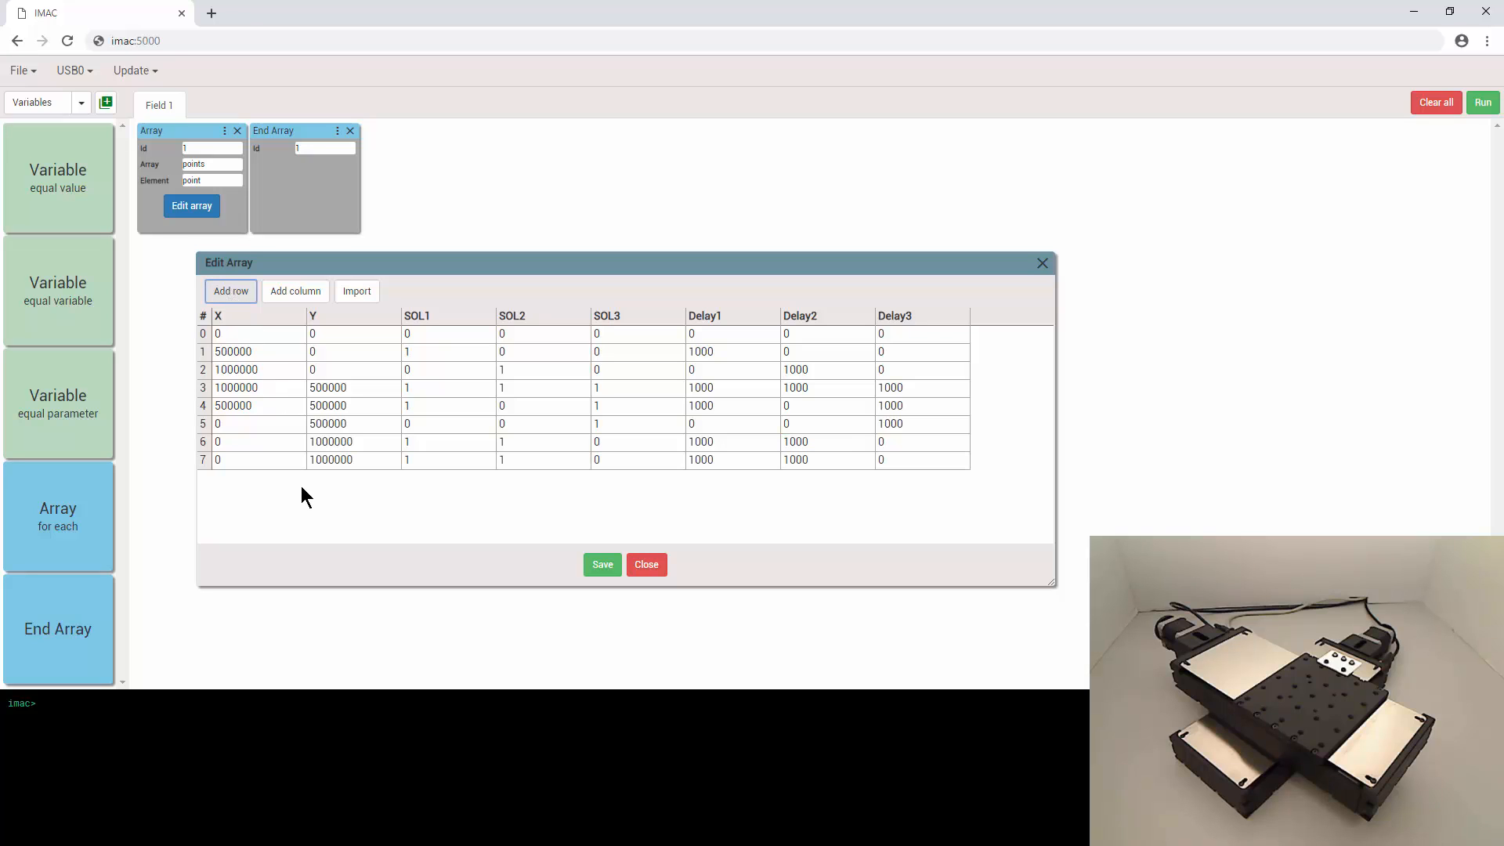
double_click(213, 462)
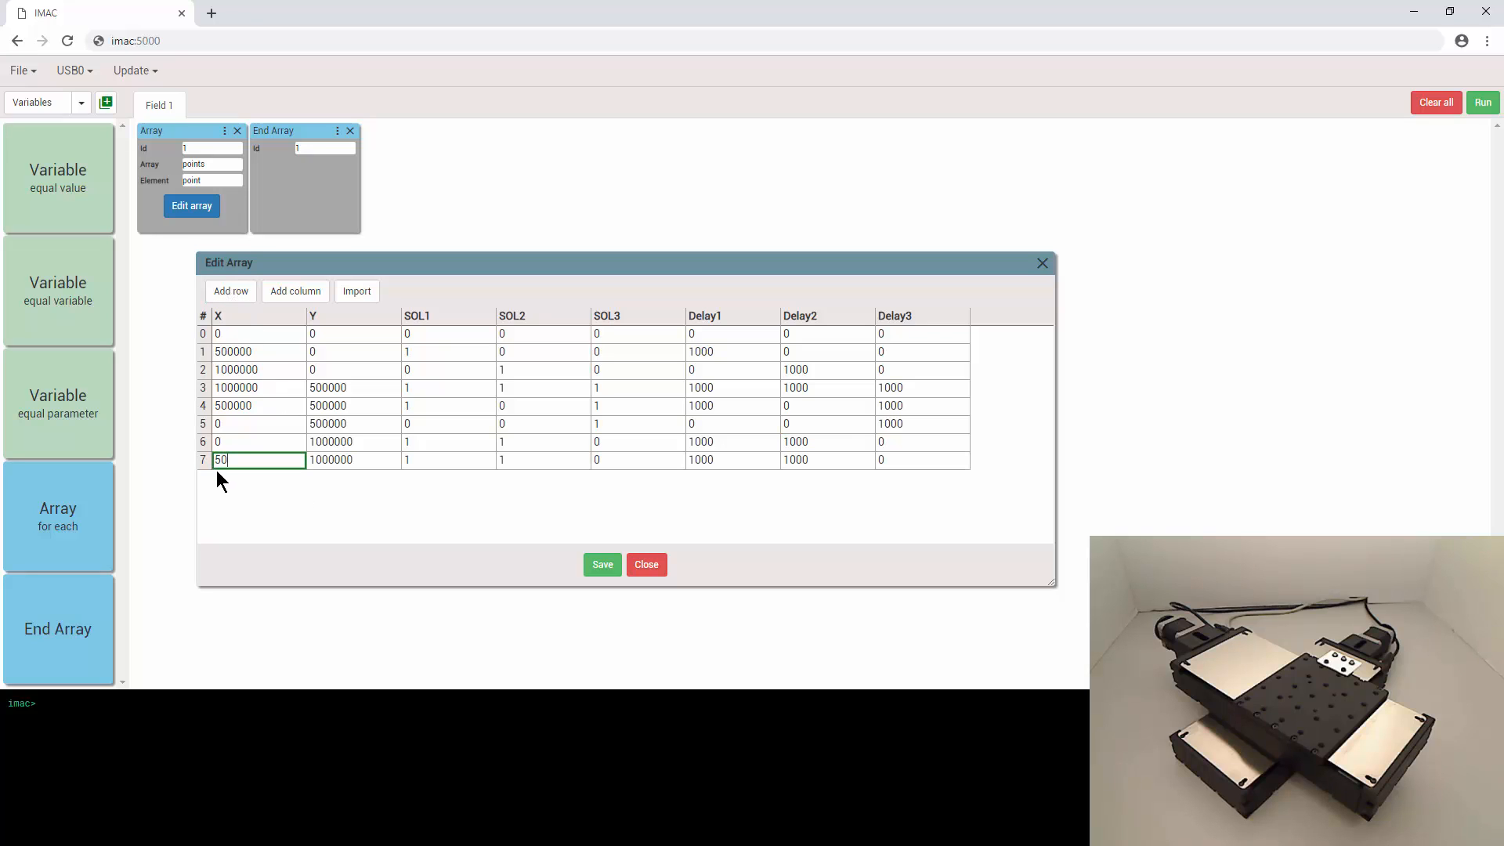
text(500000)
double_click(518, 462)
double_click(427, 462)
double_click(606, 462)
text(1)
Set Delay1 to 0 and Delay3 to 1000 in row 7.
double_click(741, 460)
text(0)
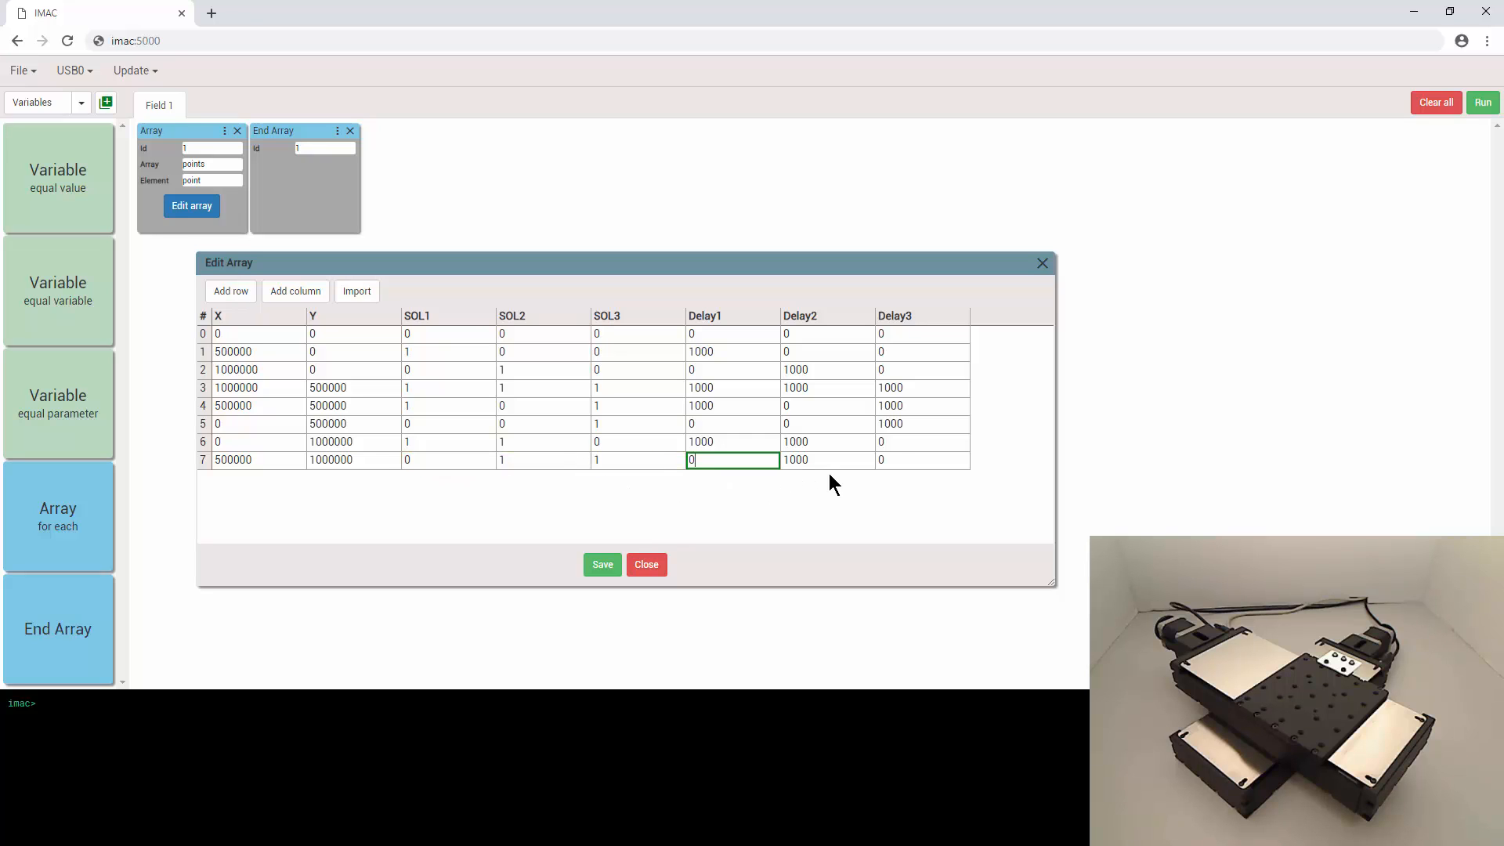
double_click(911, 460)
text(1000)
Add row 8 and set its X to 1000000 and SOL1 to 1.
click(231, 291)
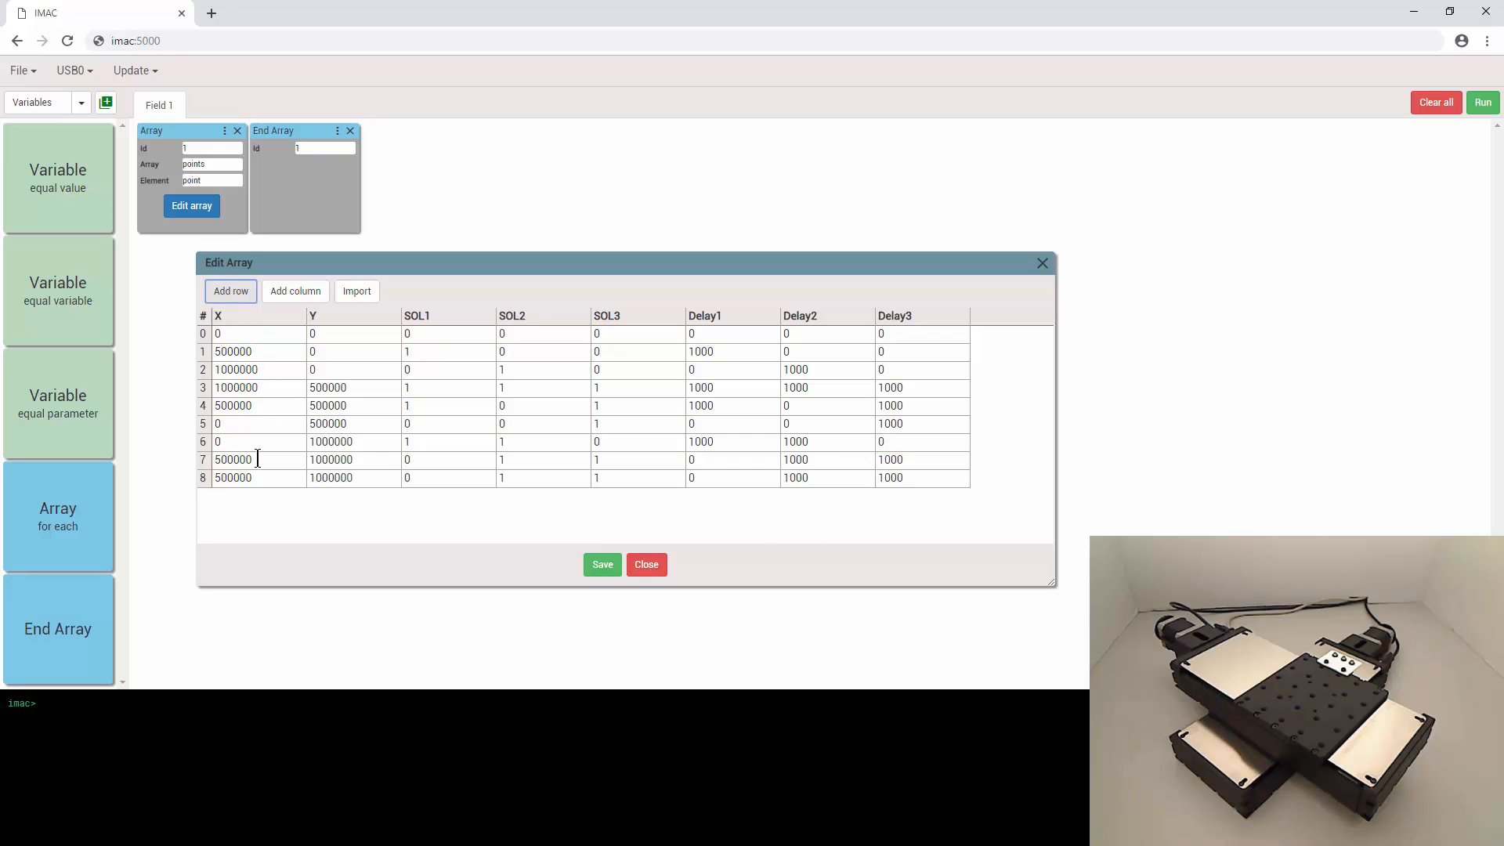
double_click(222, 477)
key(BackSpace)
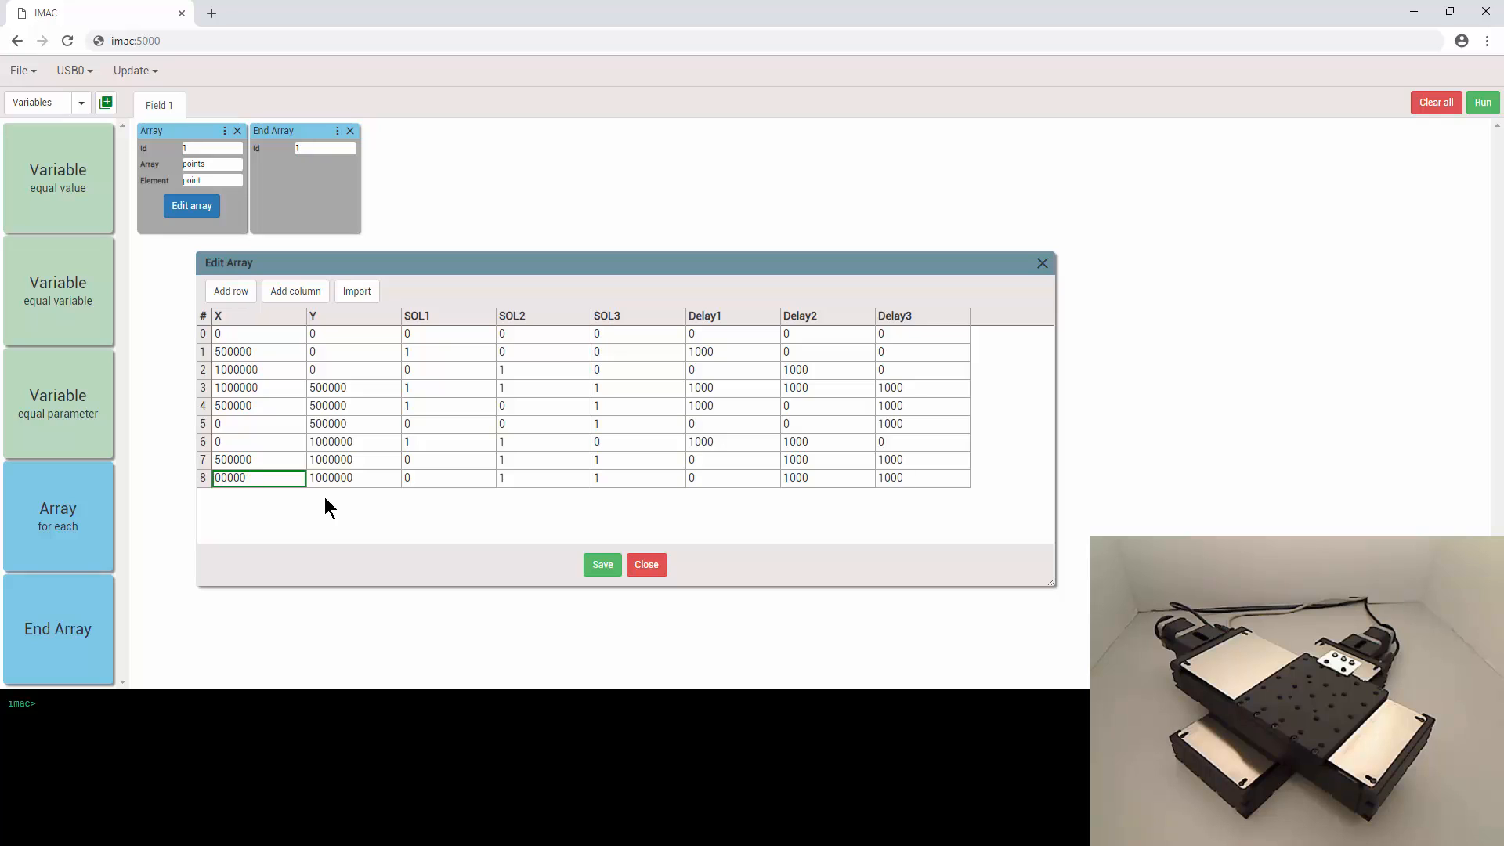
text(10)
key(Return)
double_click(443, 479)
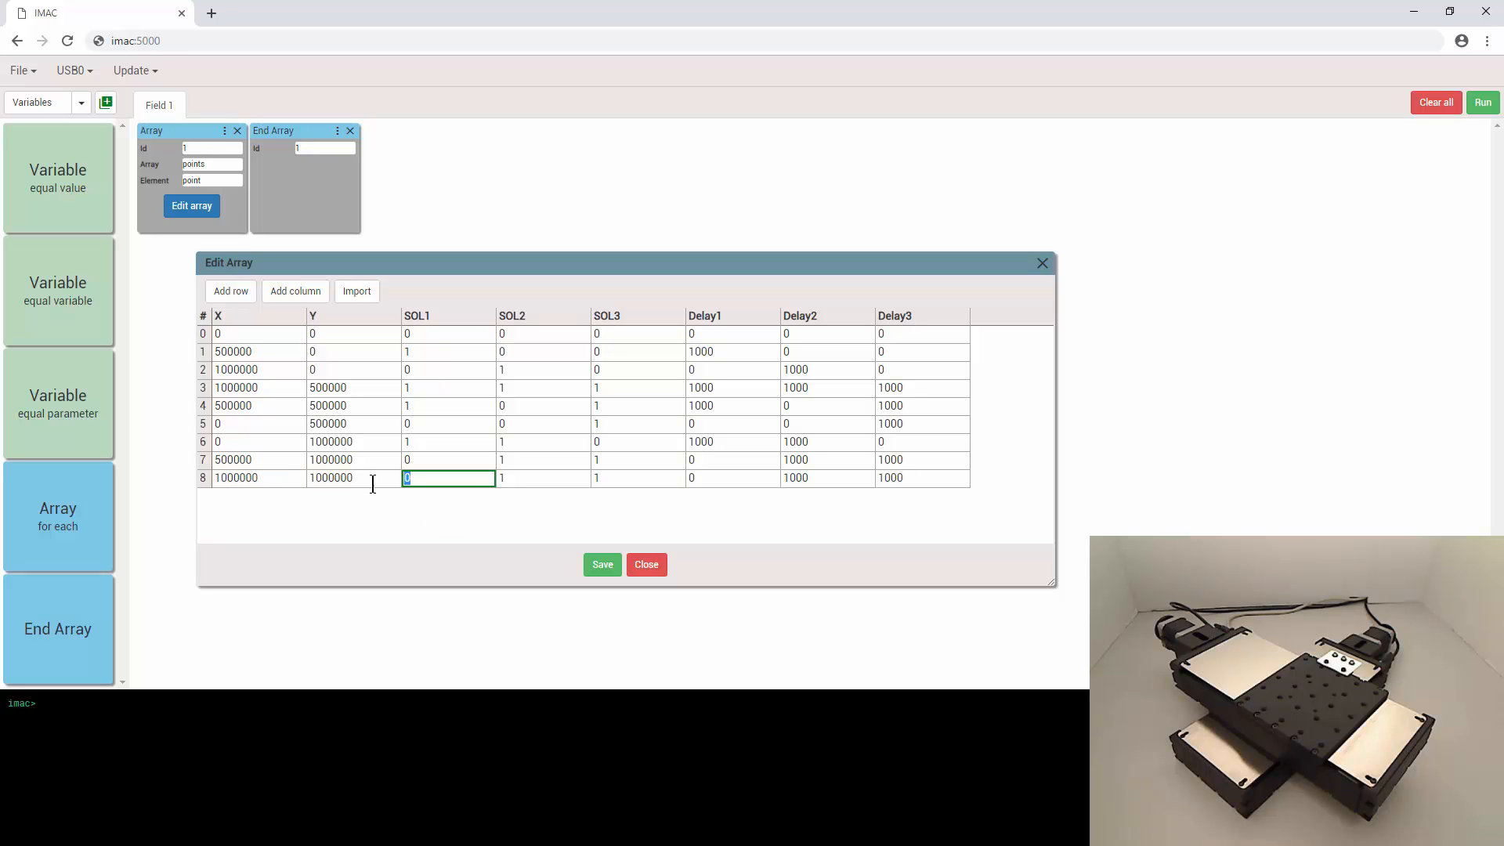
text(1)
Set Delay1 in row 8 to 1000 and save the array.
double_click(726, 481)
text(1000)
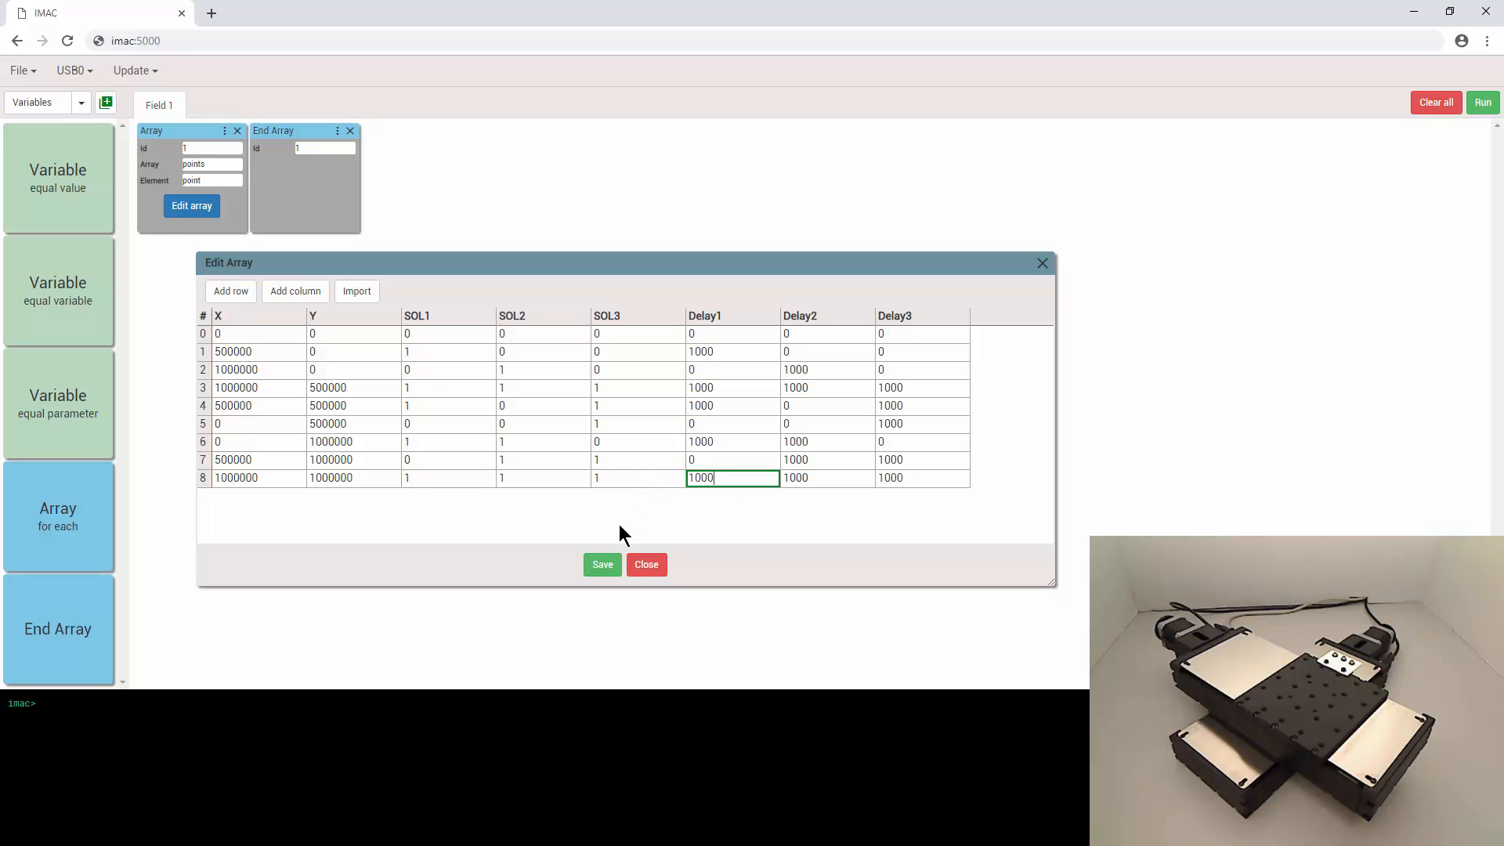
key(Return)
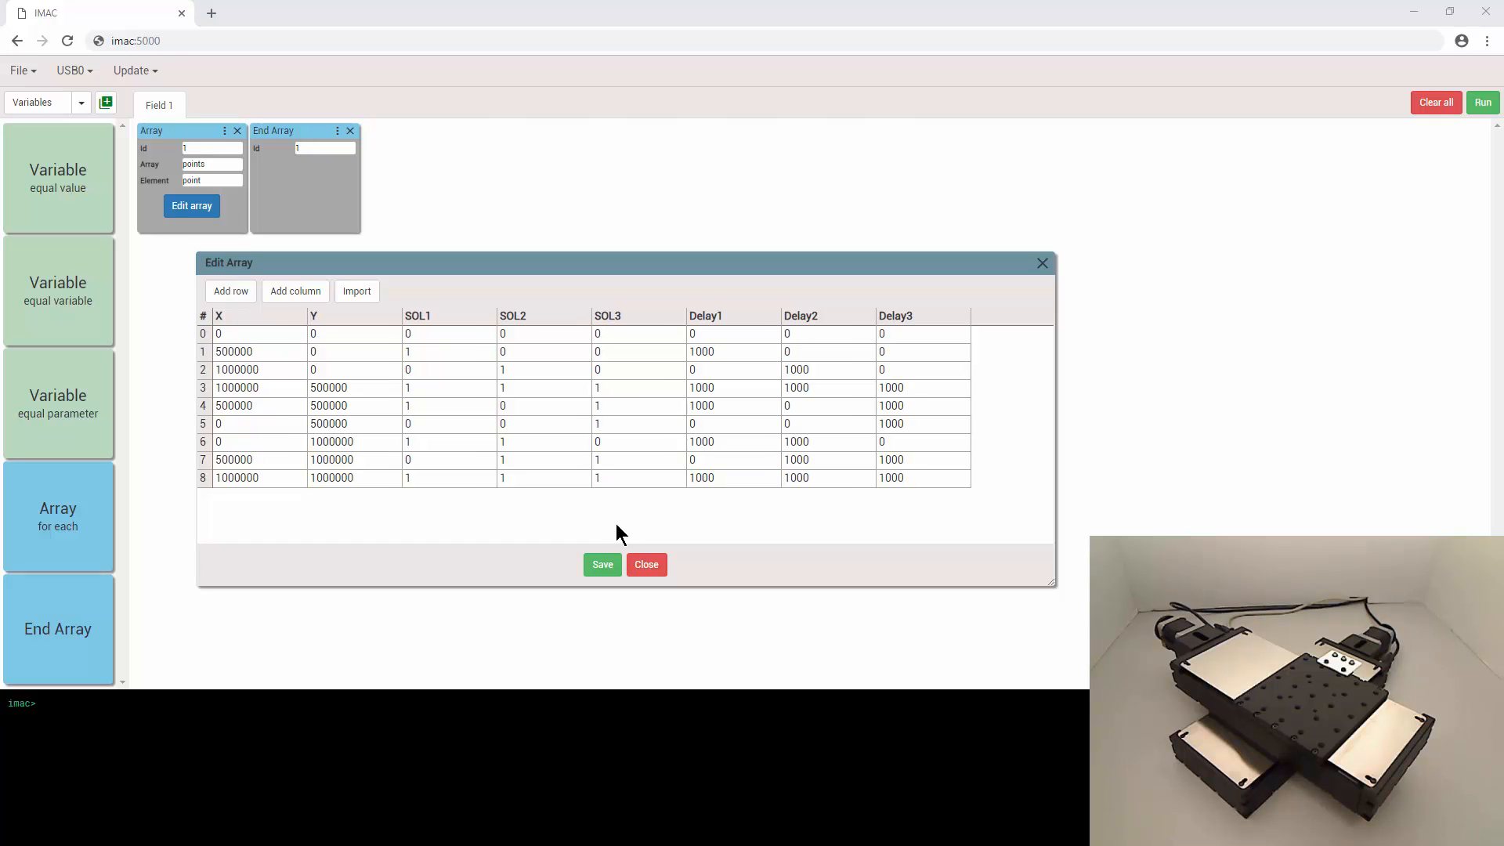
click(602, 566)
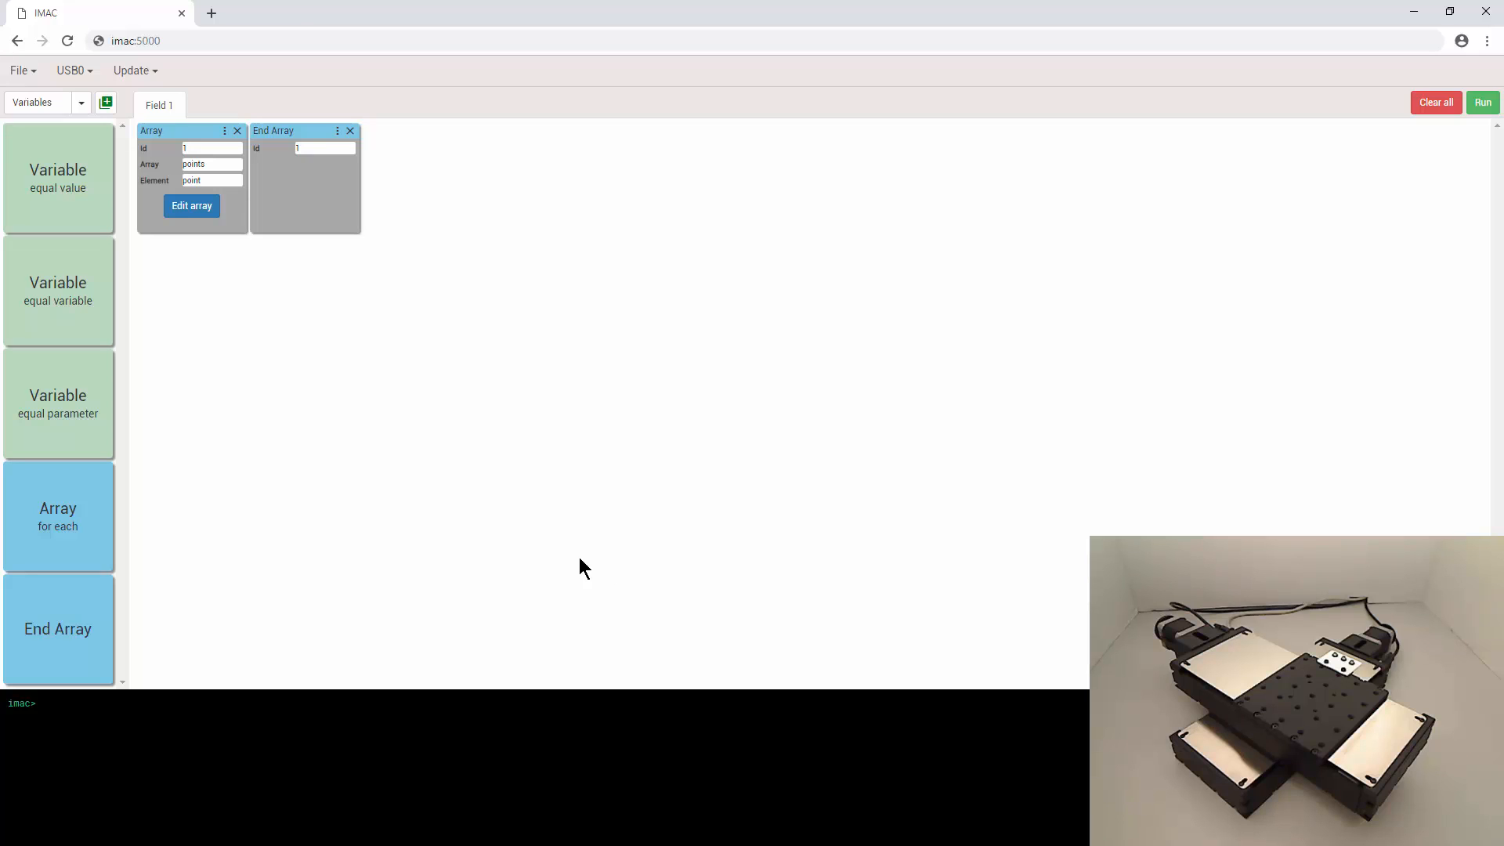
Insert two Mode motion blocks before the Array block and assign the second one to axis 1.
click(81, 103)
click(46, 133)
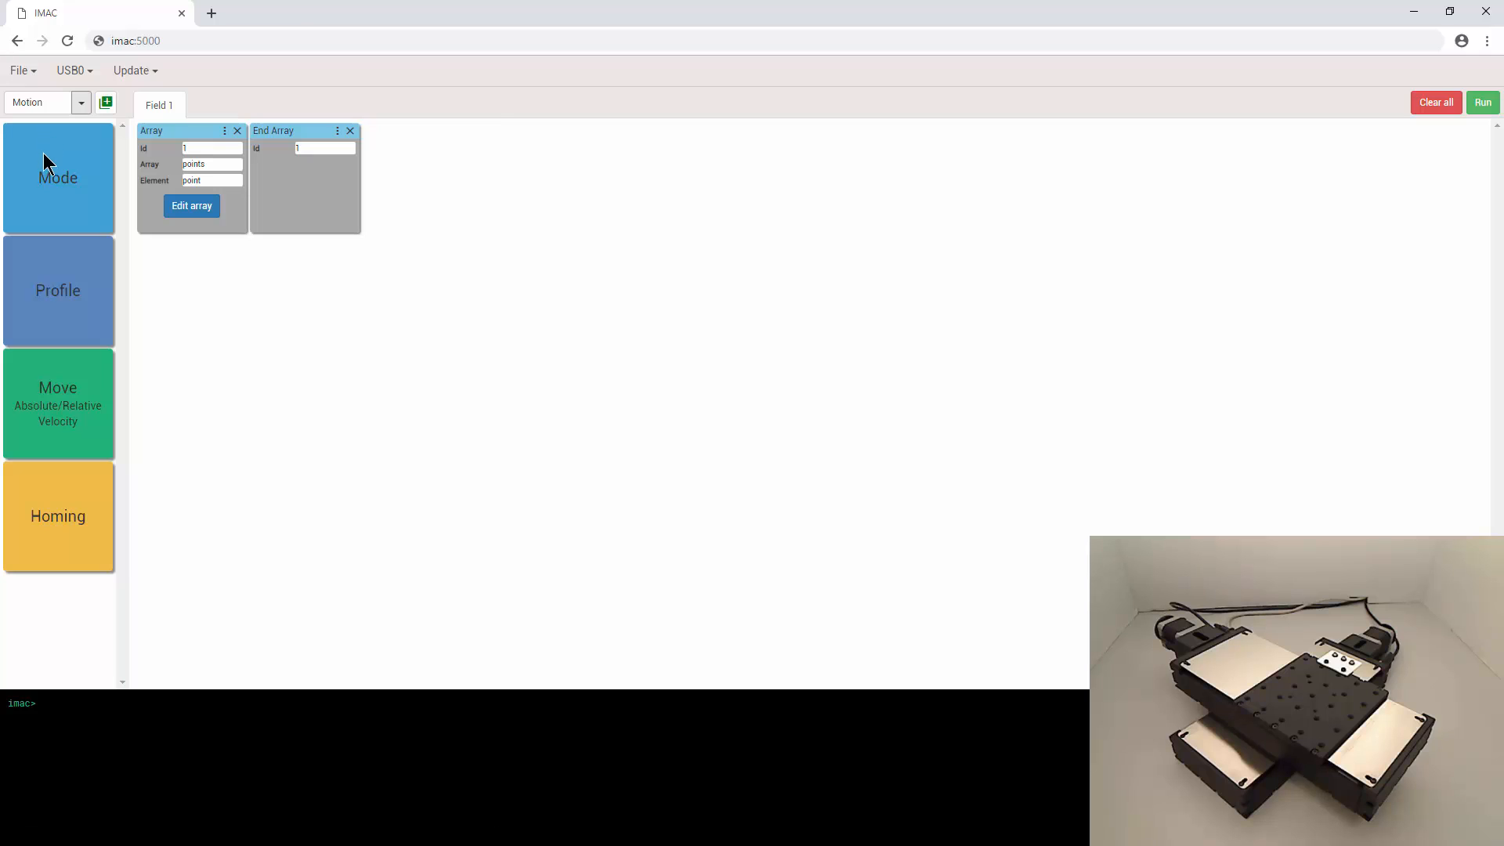
drag(44, 158, 171, 163)
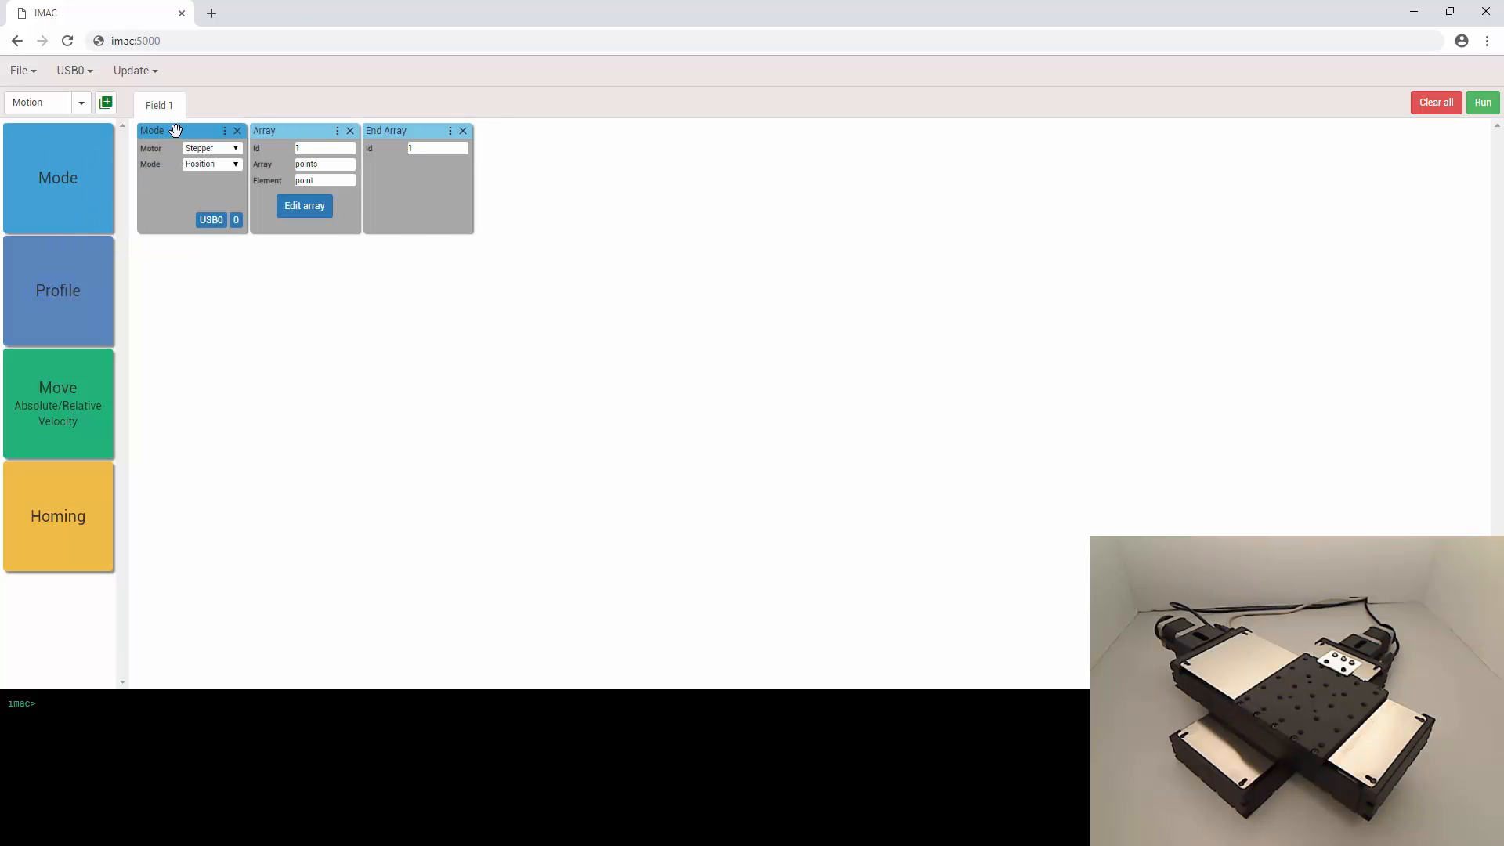
drag(57, 178, 268, 184)
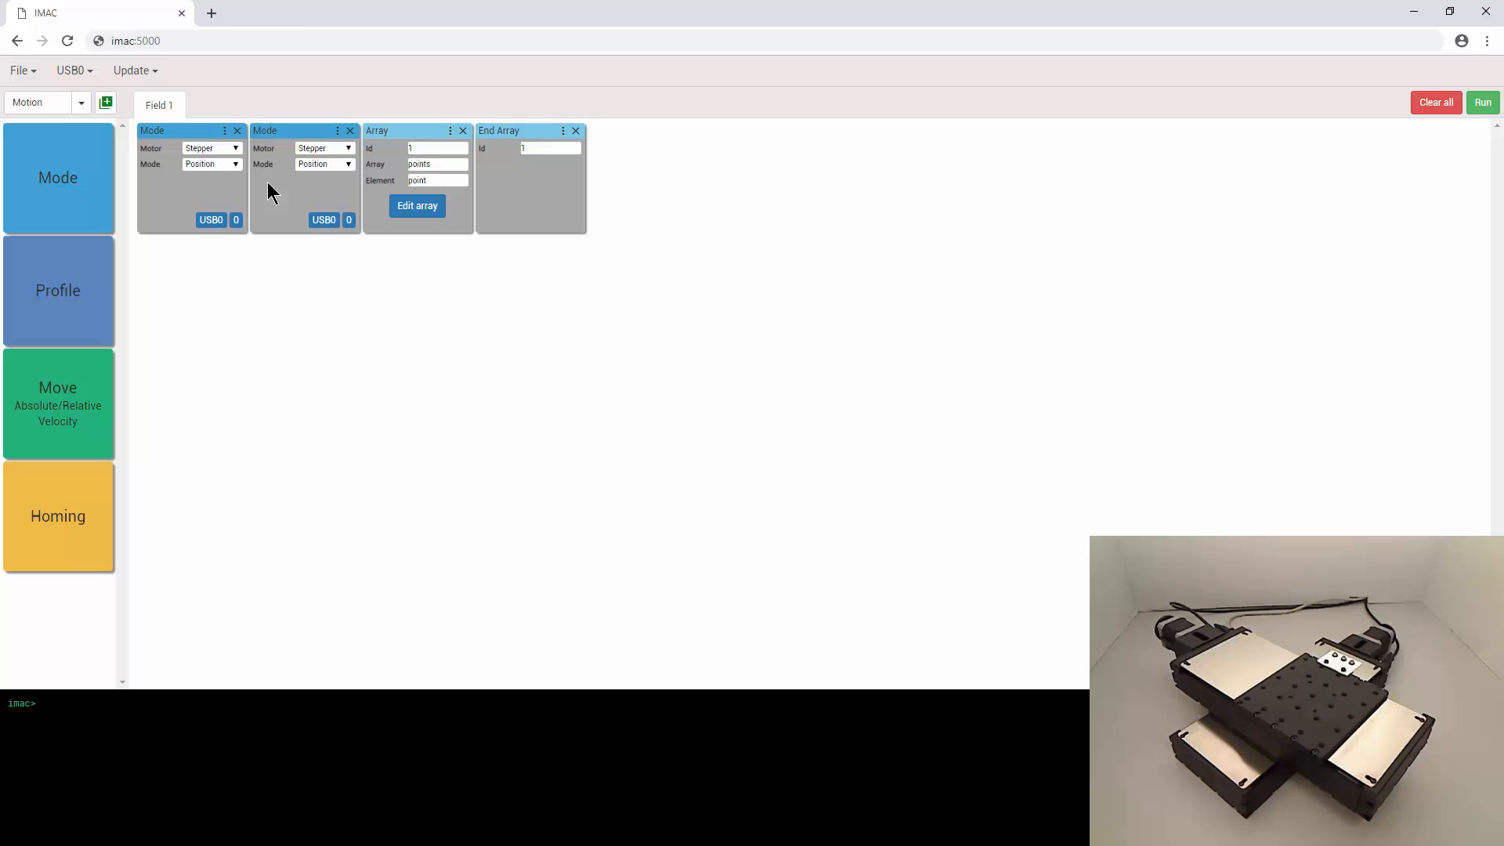
click(349, 220)
click(352, 255)
Insert a Profile block after the Mode blocks with velocity 500000 and acceleration and deceleration of 1000000.
drag(129, 281, 456, 204)
click(422, 165)
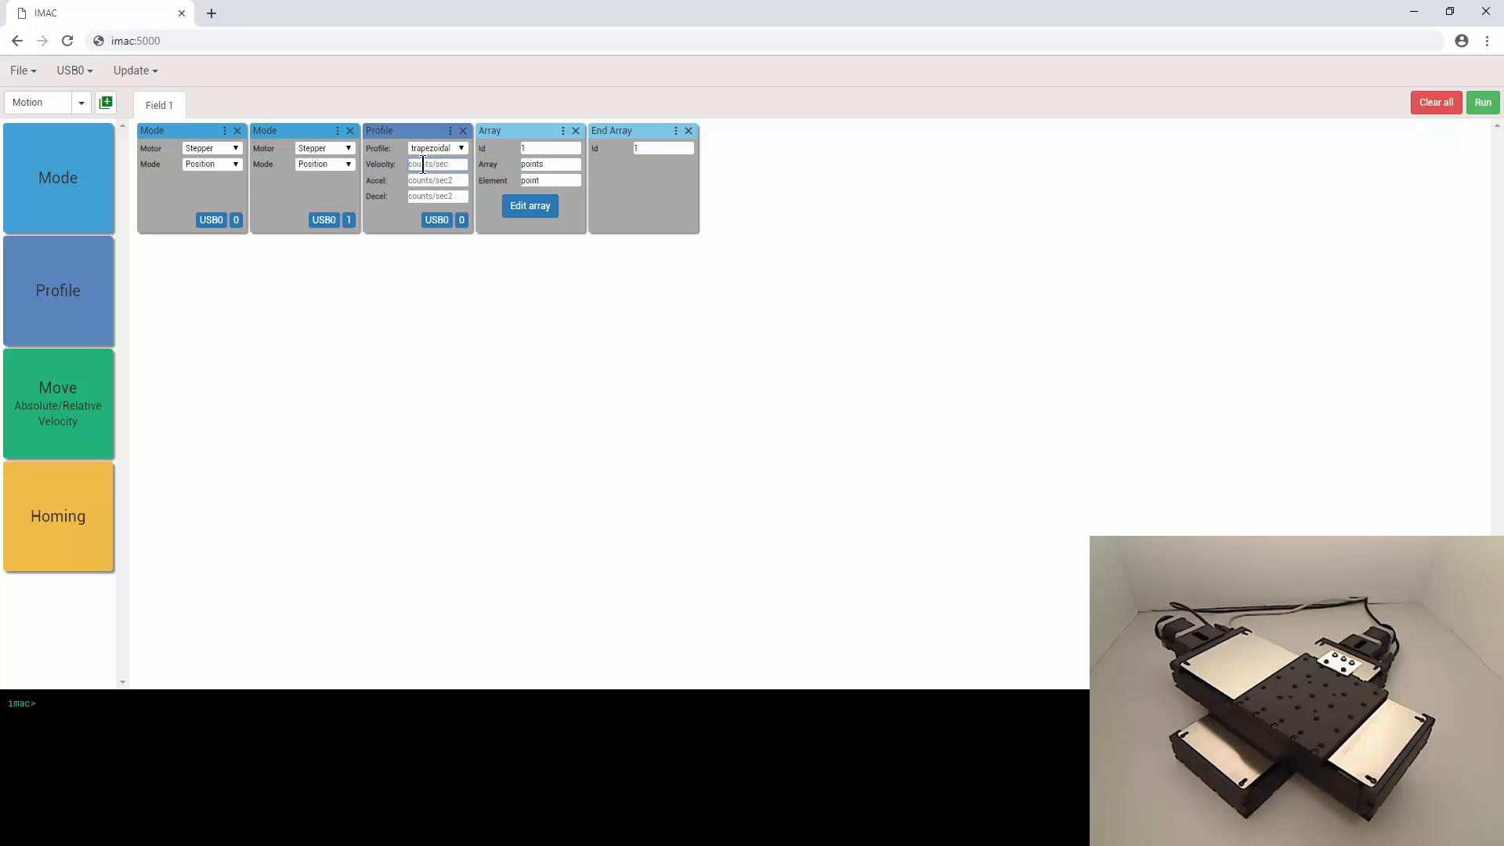
text(500000)
key(Tab)
text(1000000)
key(Tab)
text(100000)
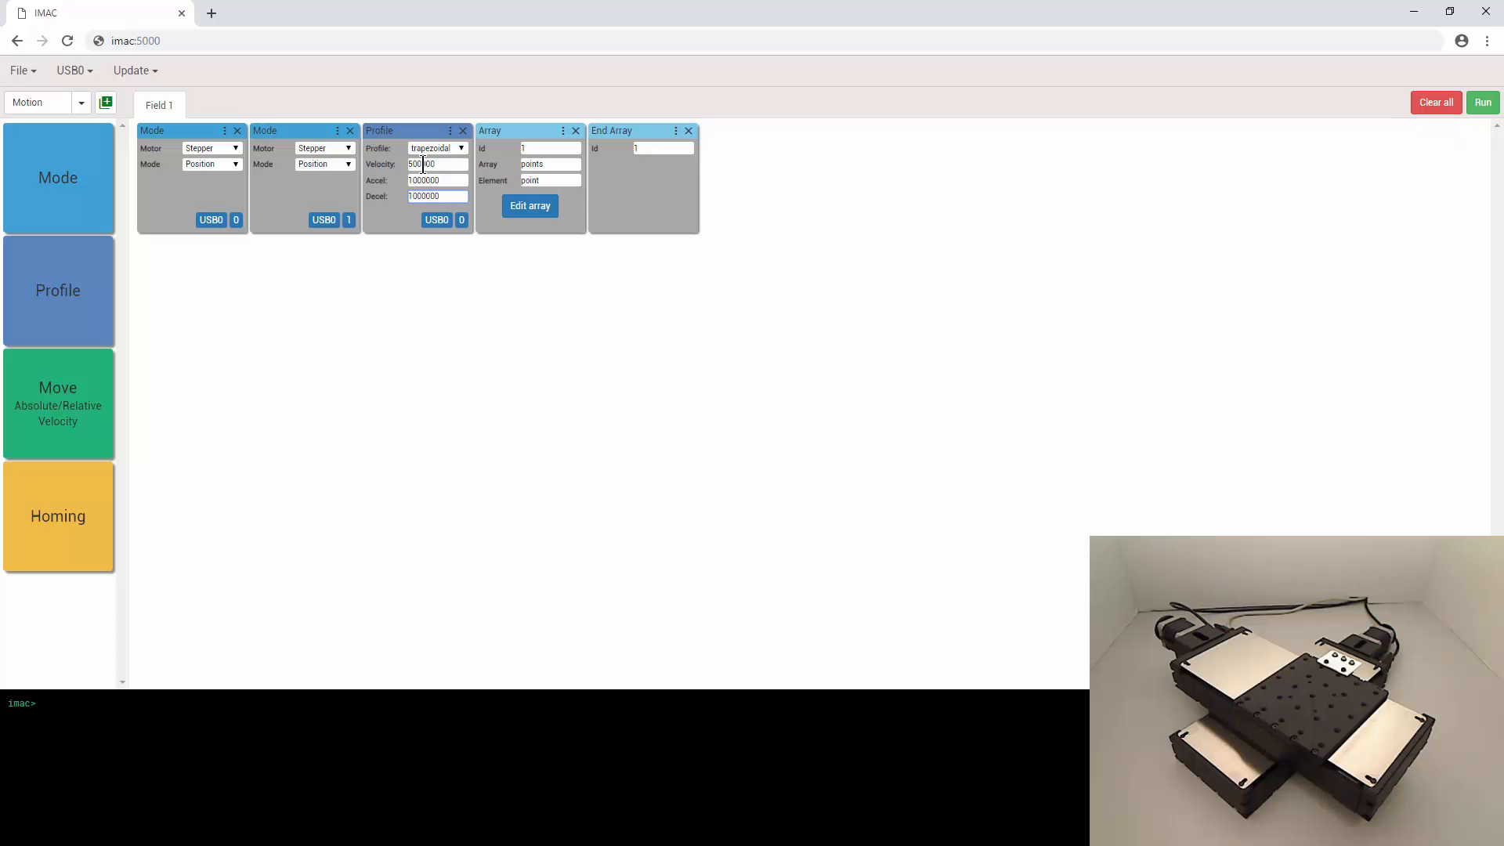
Insert a second Profile block for axis 1 with velocity 500000 and acceleration and deceleration of 1000000.
drag(107, 289, 510, 174)
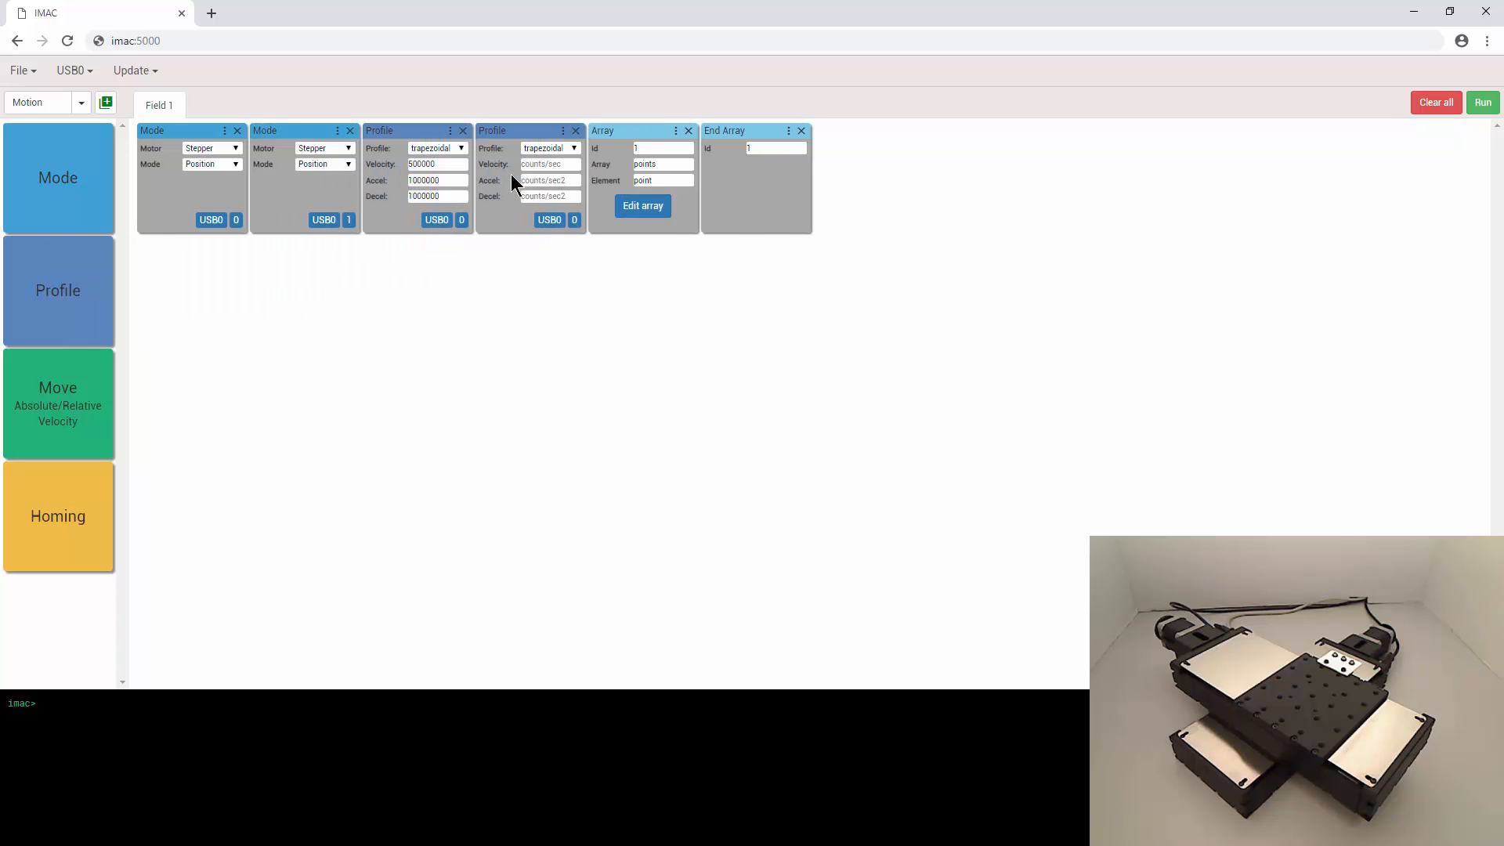
click(548, 165)
text(500000)
key(Tab)
text(1000000)
key(Tab)
text(1000000)
click(574, 219)
click(575, 253)
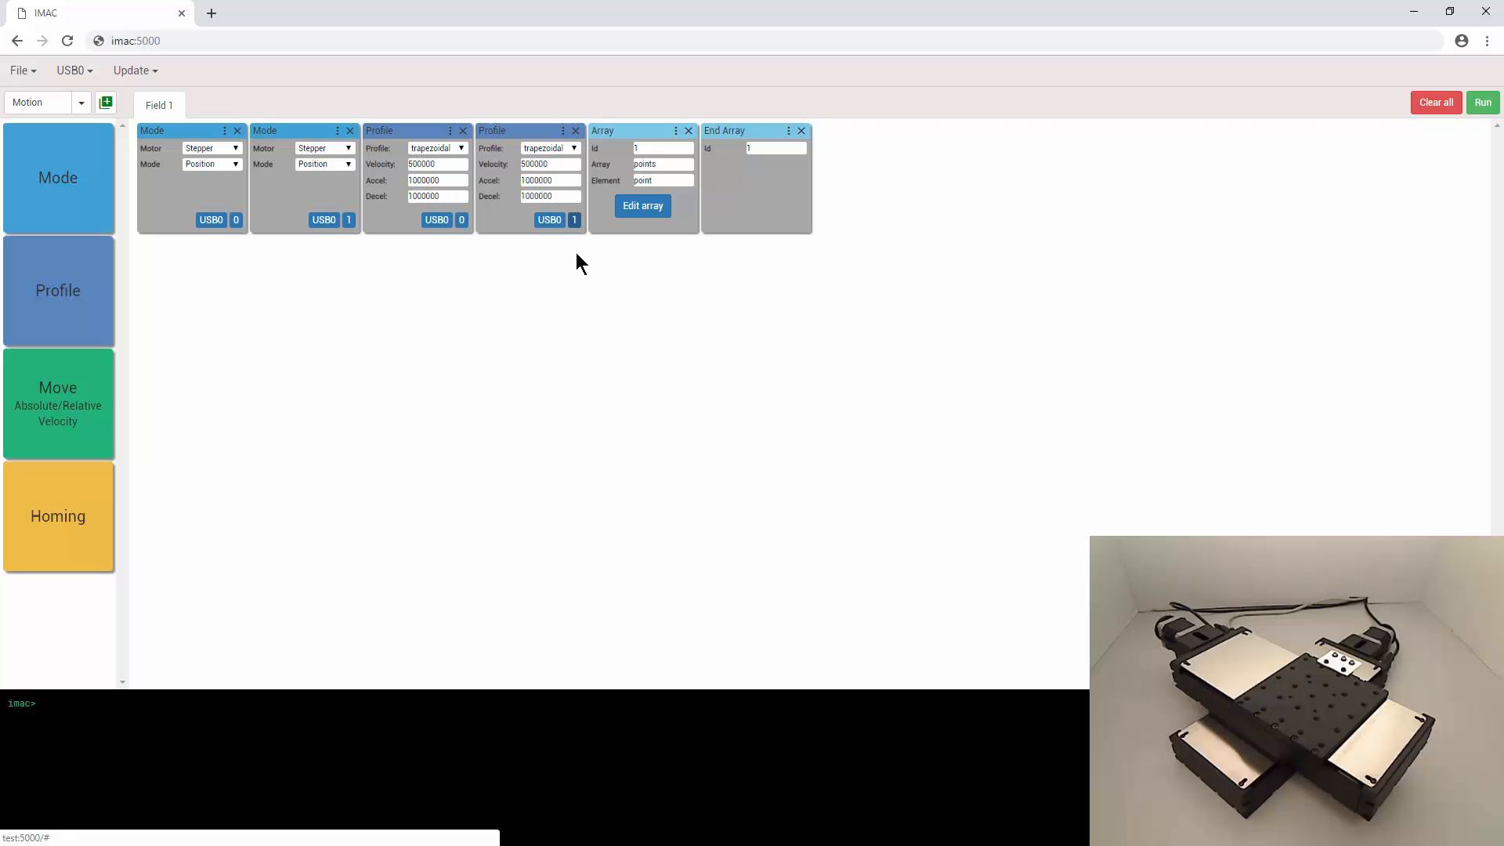
Insert a Homing block before the Array block, using the Limit switch method in the negative direction.
drag(75, 506, 621, 168)
click(686, 149)
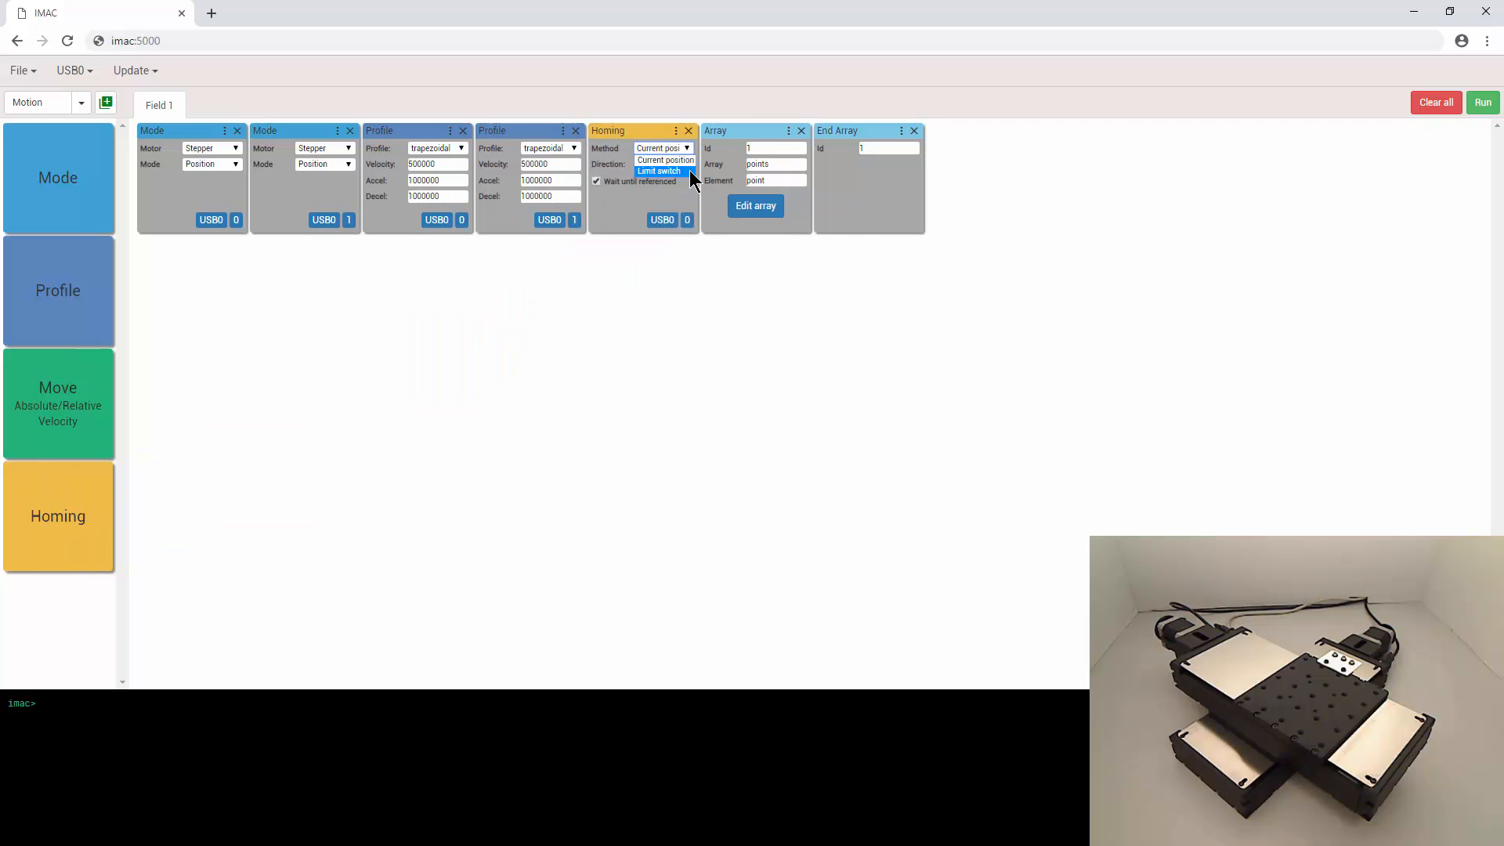
click(670, 171)
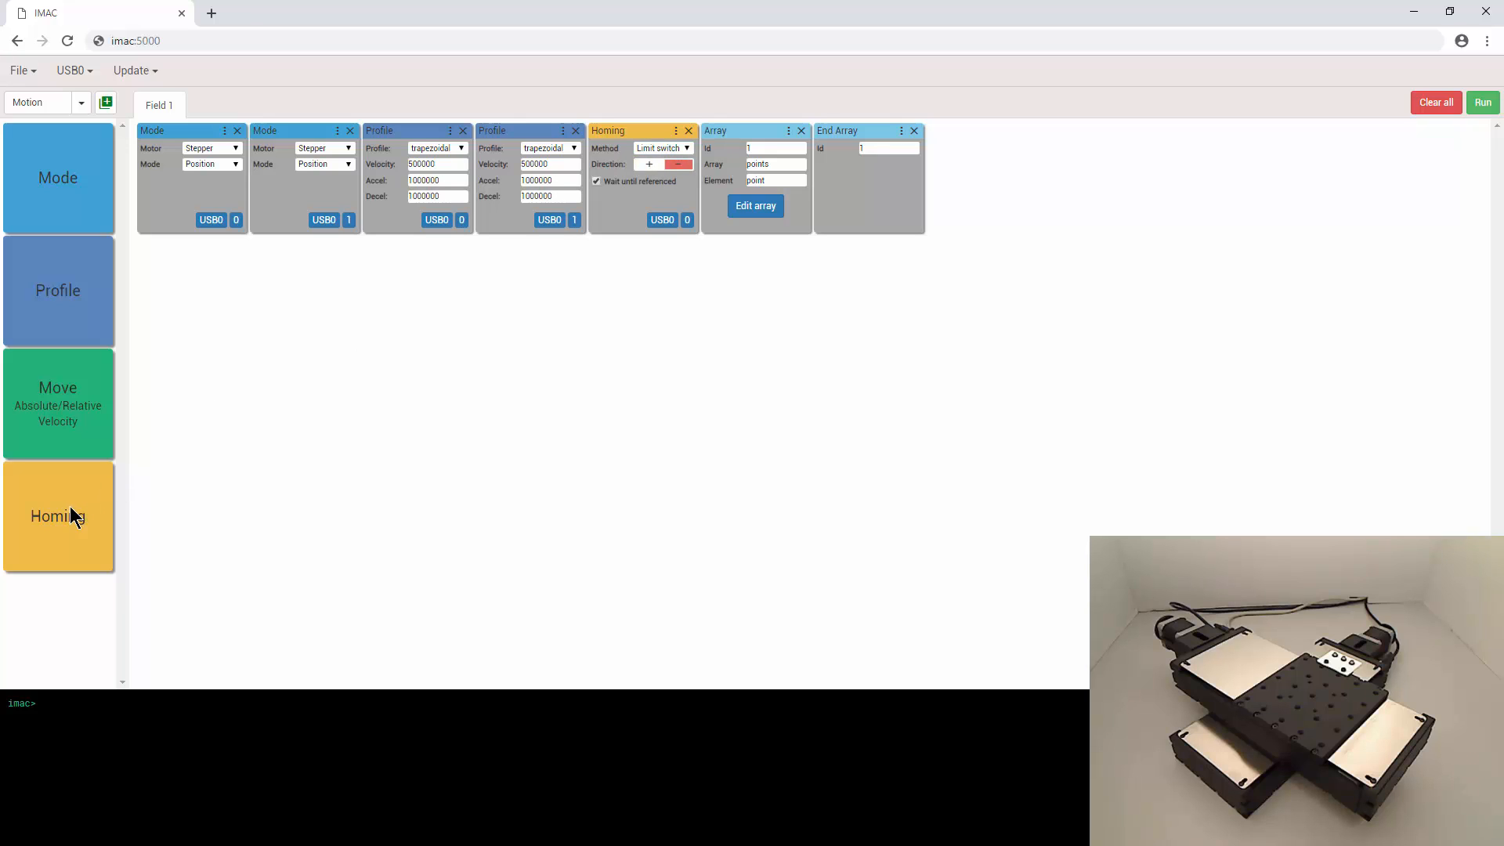
Insert a second Homing block for axis 1, using the Limit switch method in the negative direction.
drag(70, 513, 755, 168)
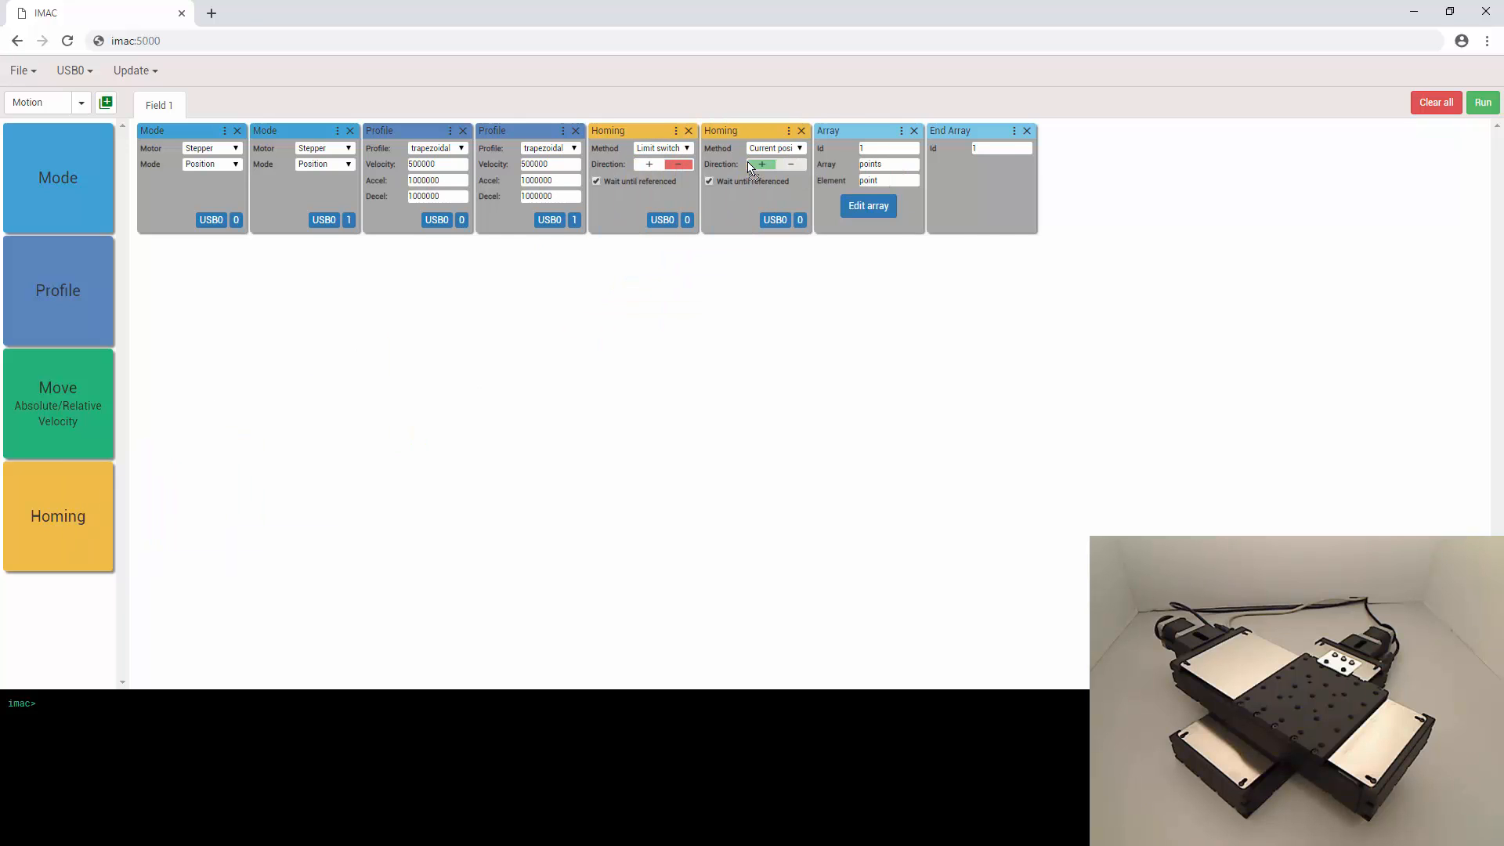
click(796, 148)
click(787, 169)
click(794, 166)
click(800, 221)
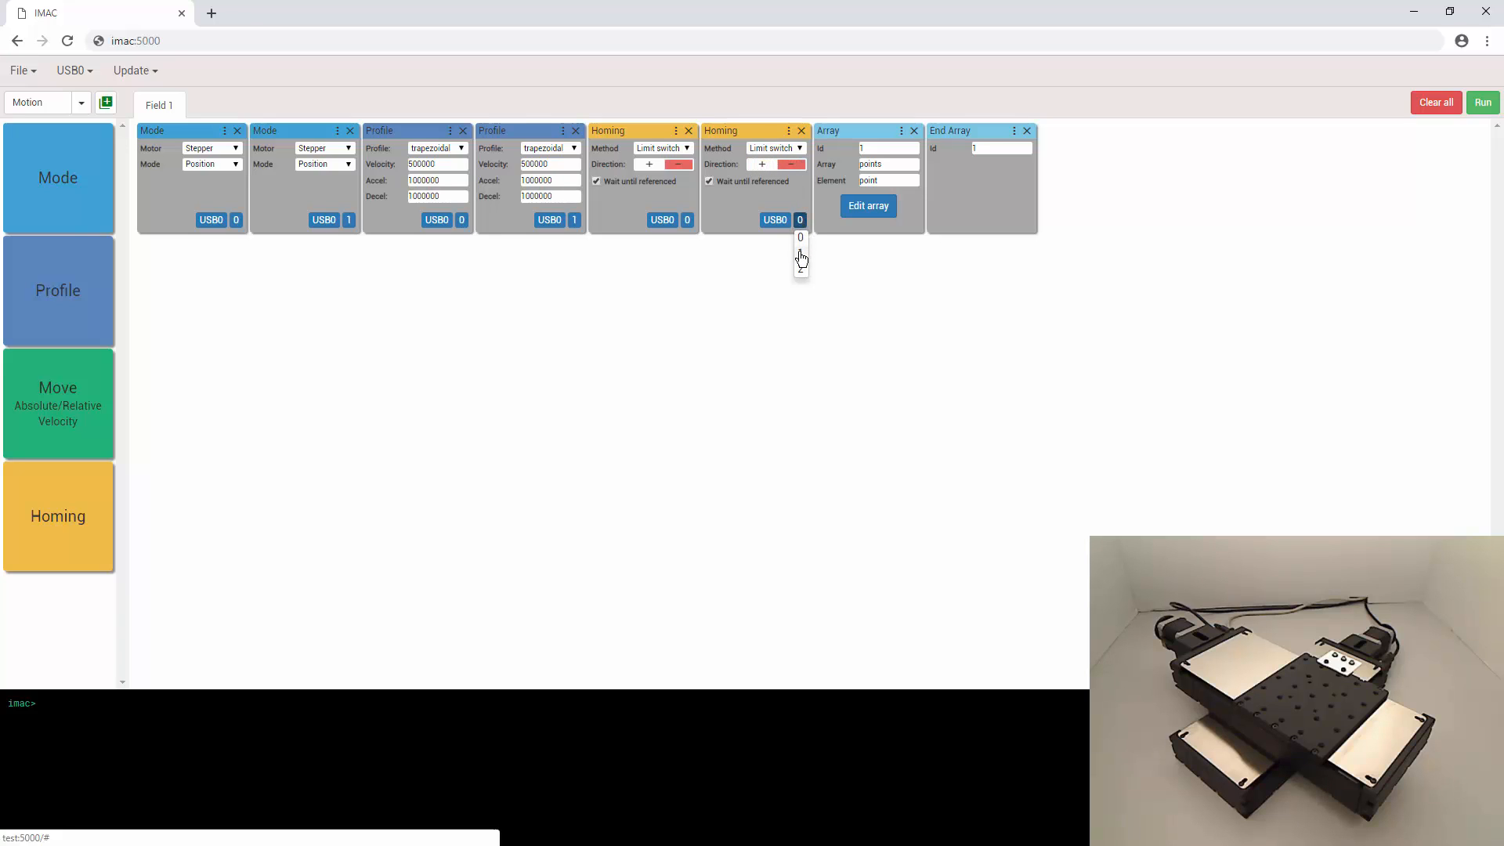
click(800, 253)
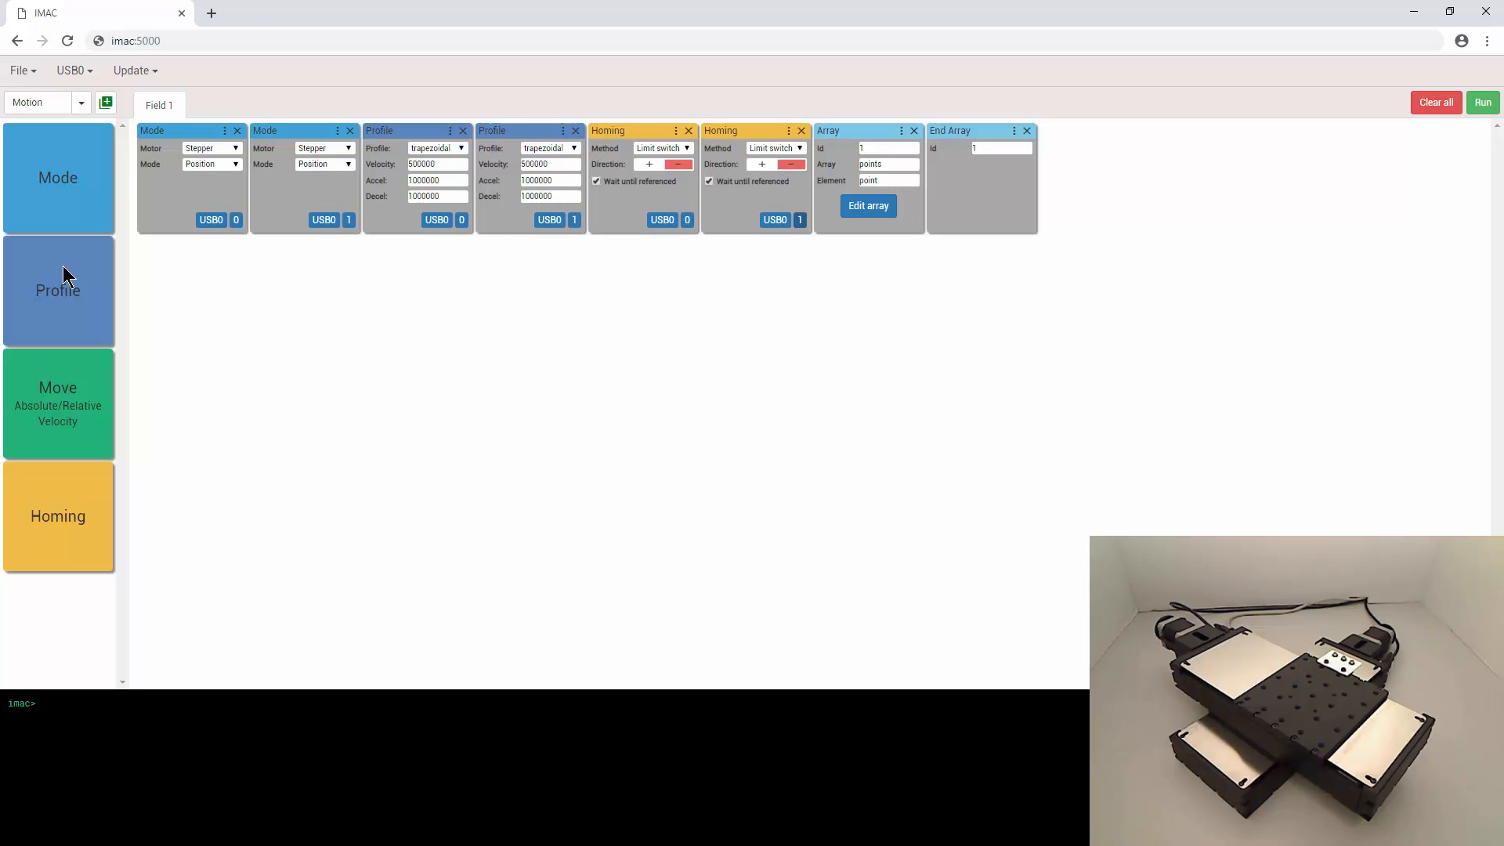
Insert two Move blocks between Array and End Array, and set the first to an Absolute move to [point.X].
drag(102, 400, 946, 187)
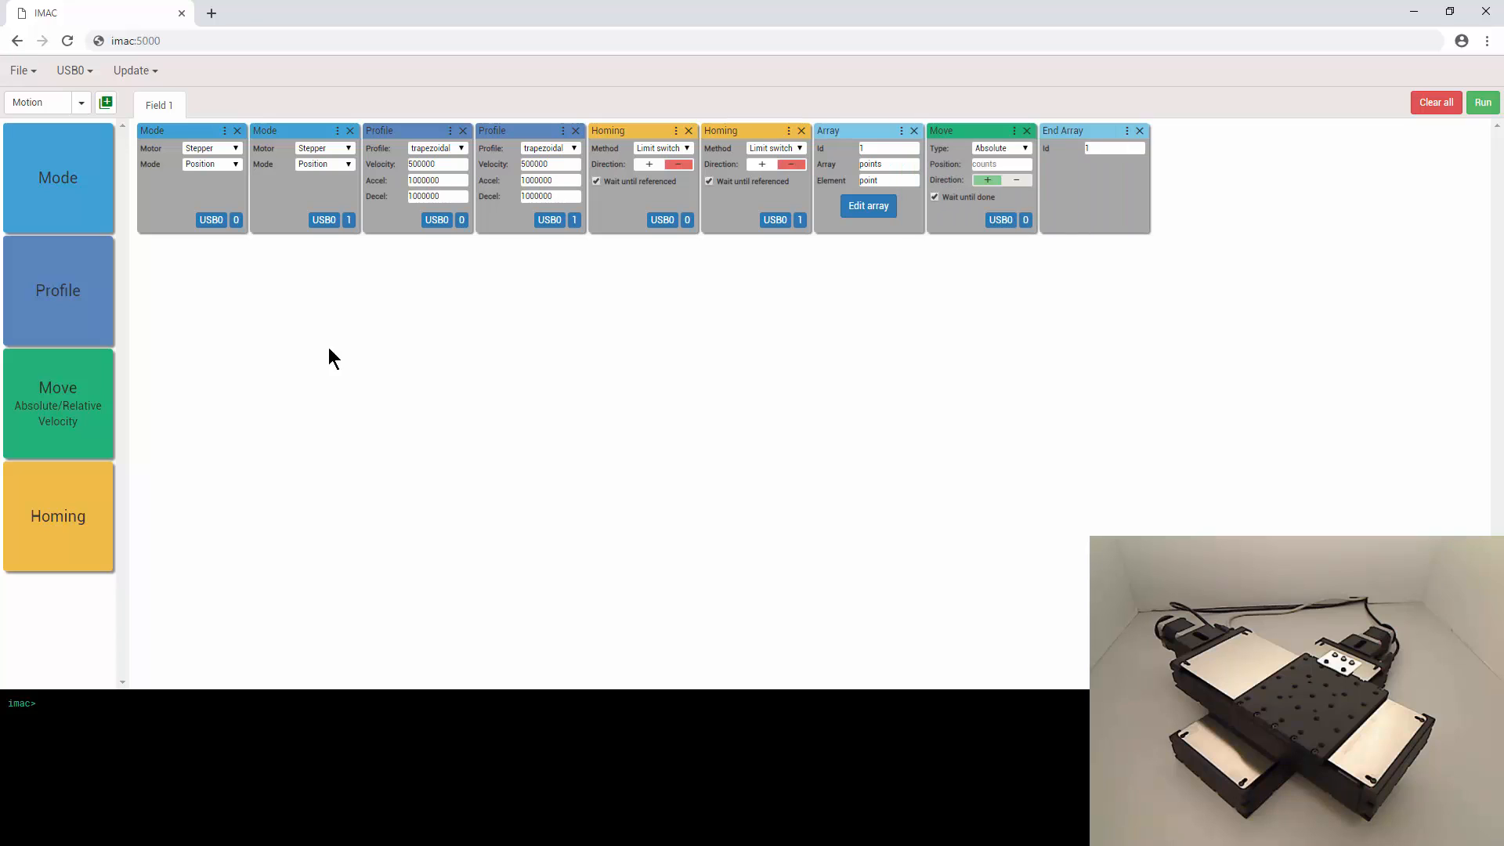
drag(65, 407, 1073, 182)
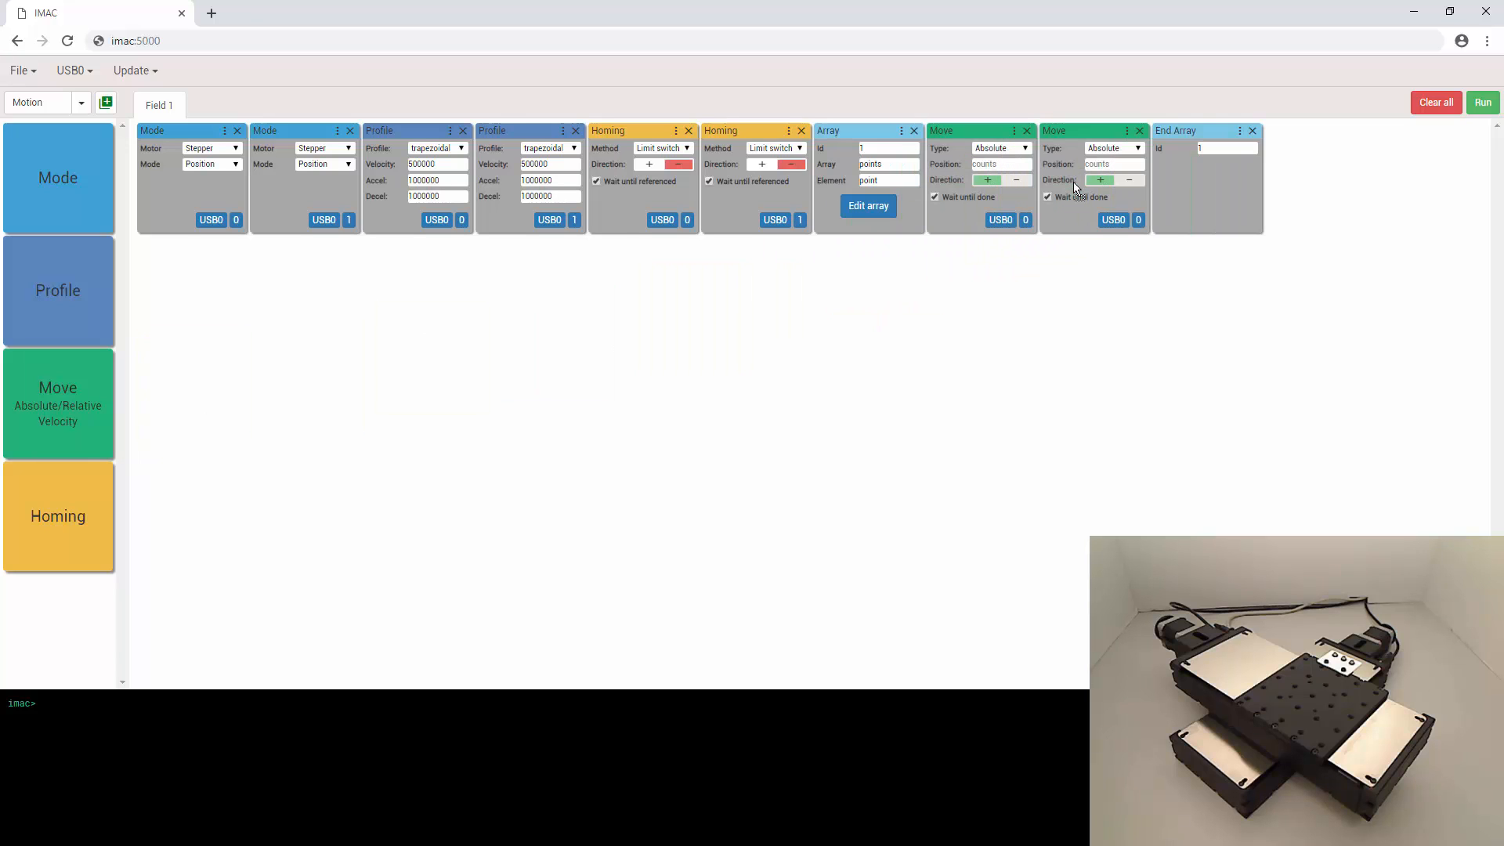
click(1025, 149)
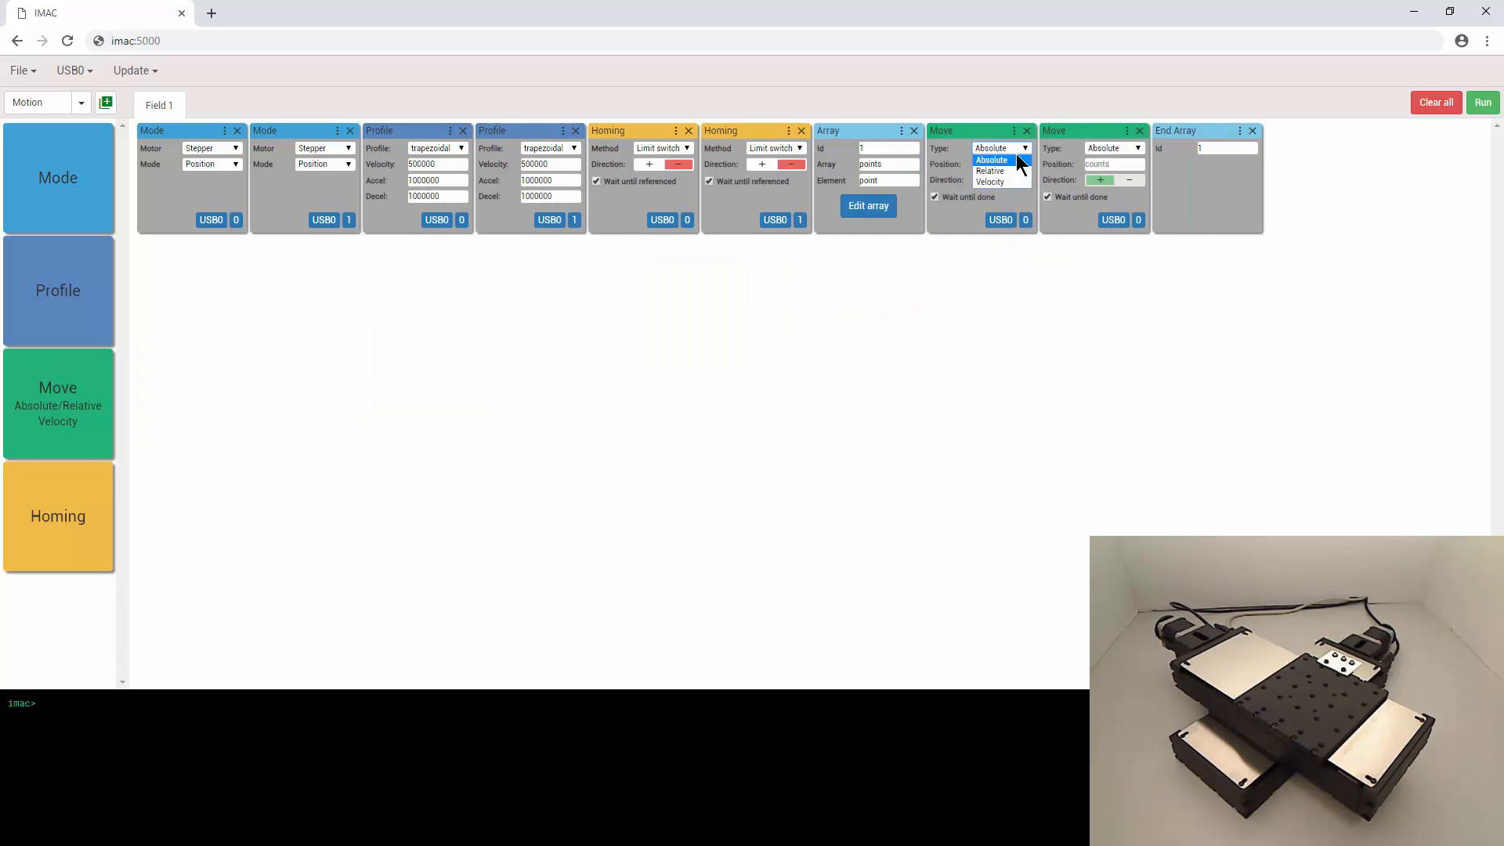
click(1010, 162)
click(1010, 163)
text(1)
text(point])
Set the second Move block's position to [point.Y].
click(1097, 163)
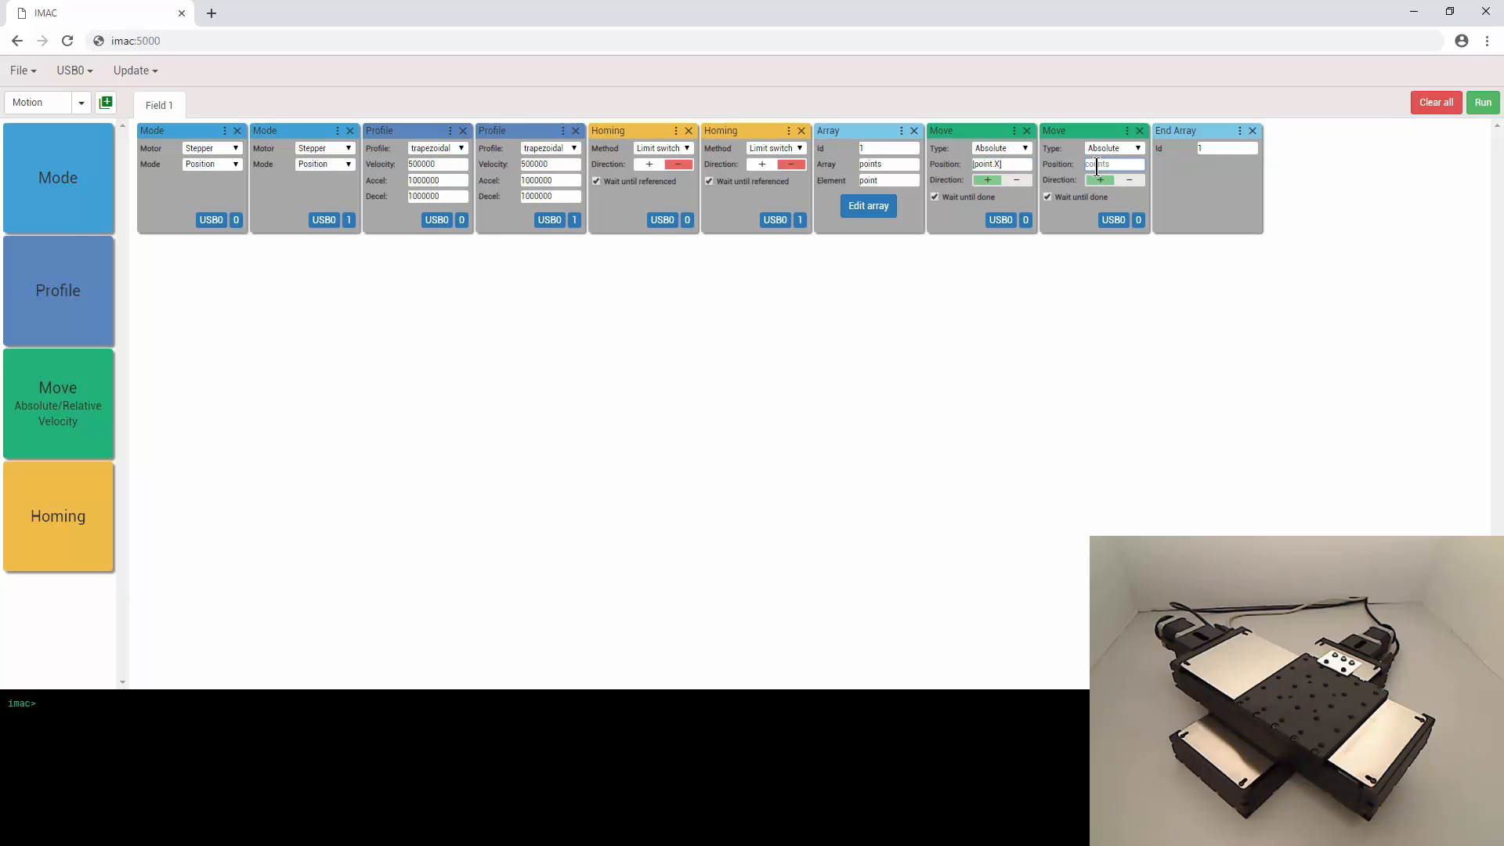
text([)
text(poin)
text(t.x)
text(Y)
click(1102, 249)
Insert two Set digital output blocks from the I/O group between the second Move block and End Array.
click(81, 104)
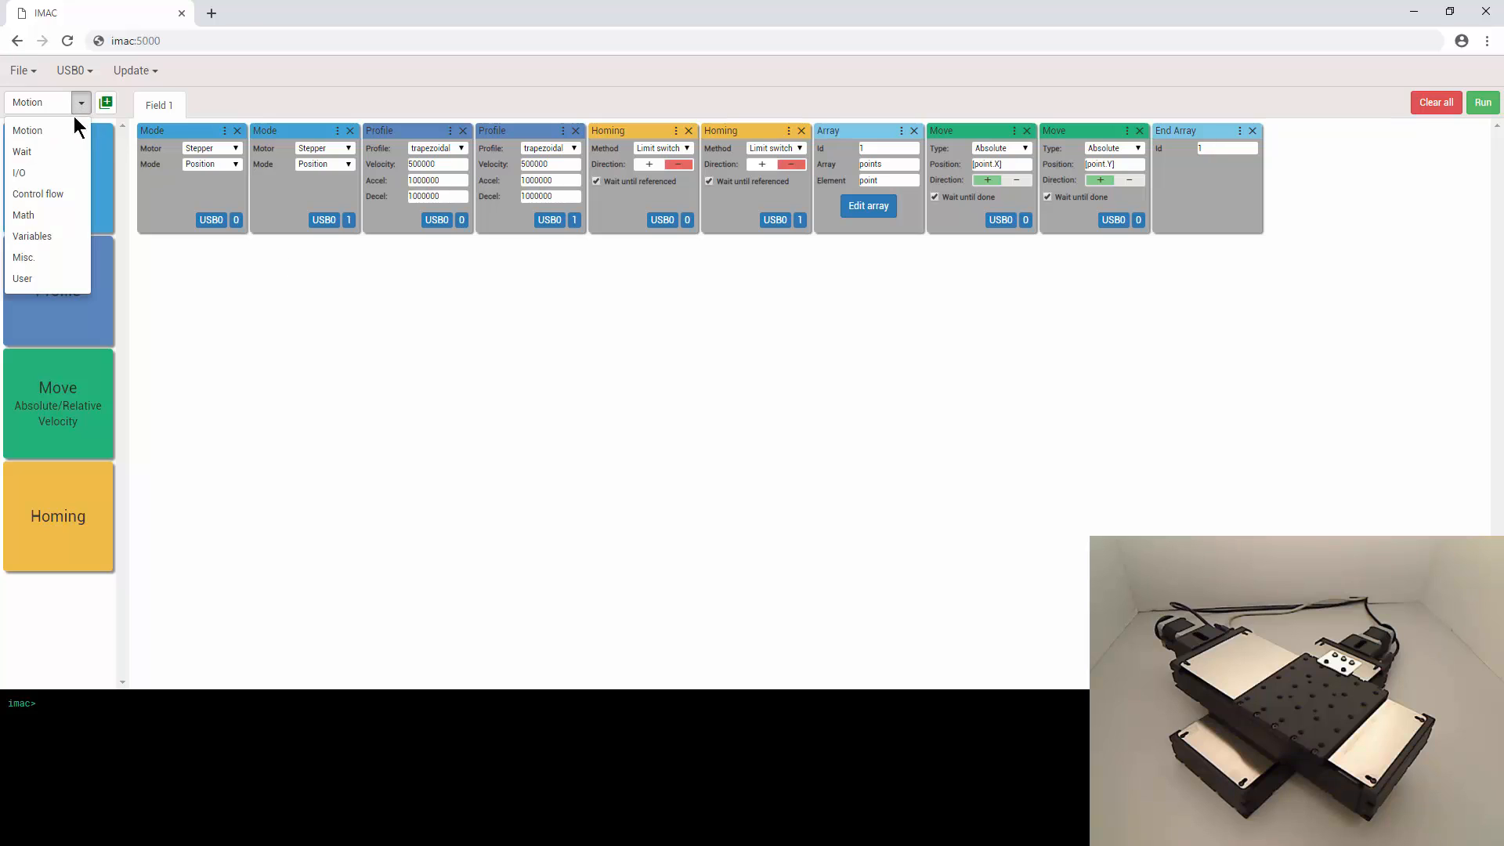
click(38, 168)
drag(39, 166, 1143, 184)
drag(79, 195, 1307, 194)
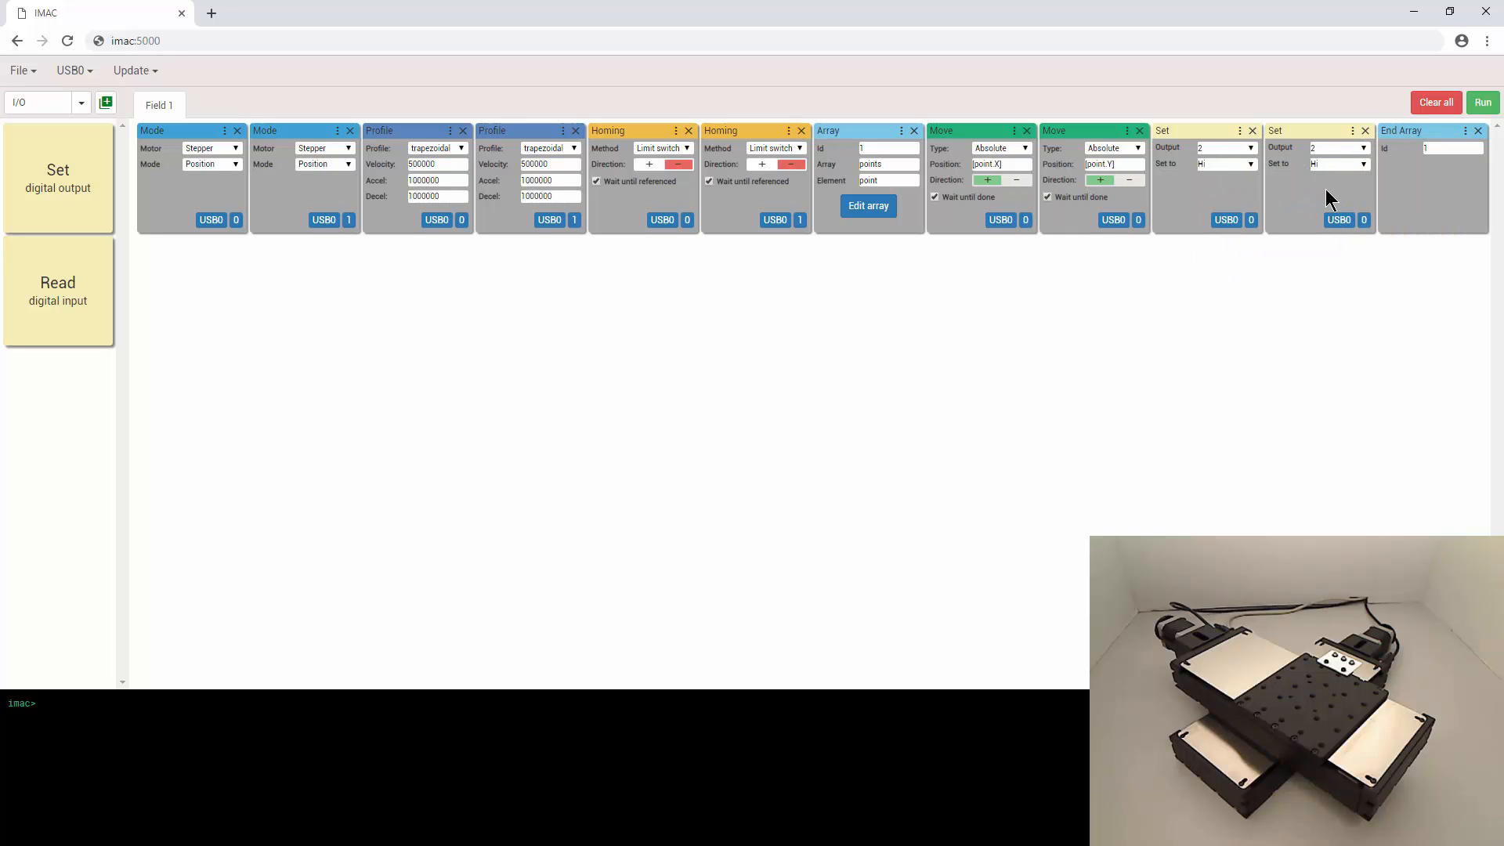
Configure the first Set digital output block to set output 2 to [point.SOL1] on axis 0.
click(1253, 147)
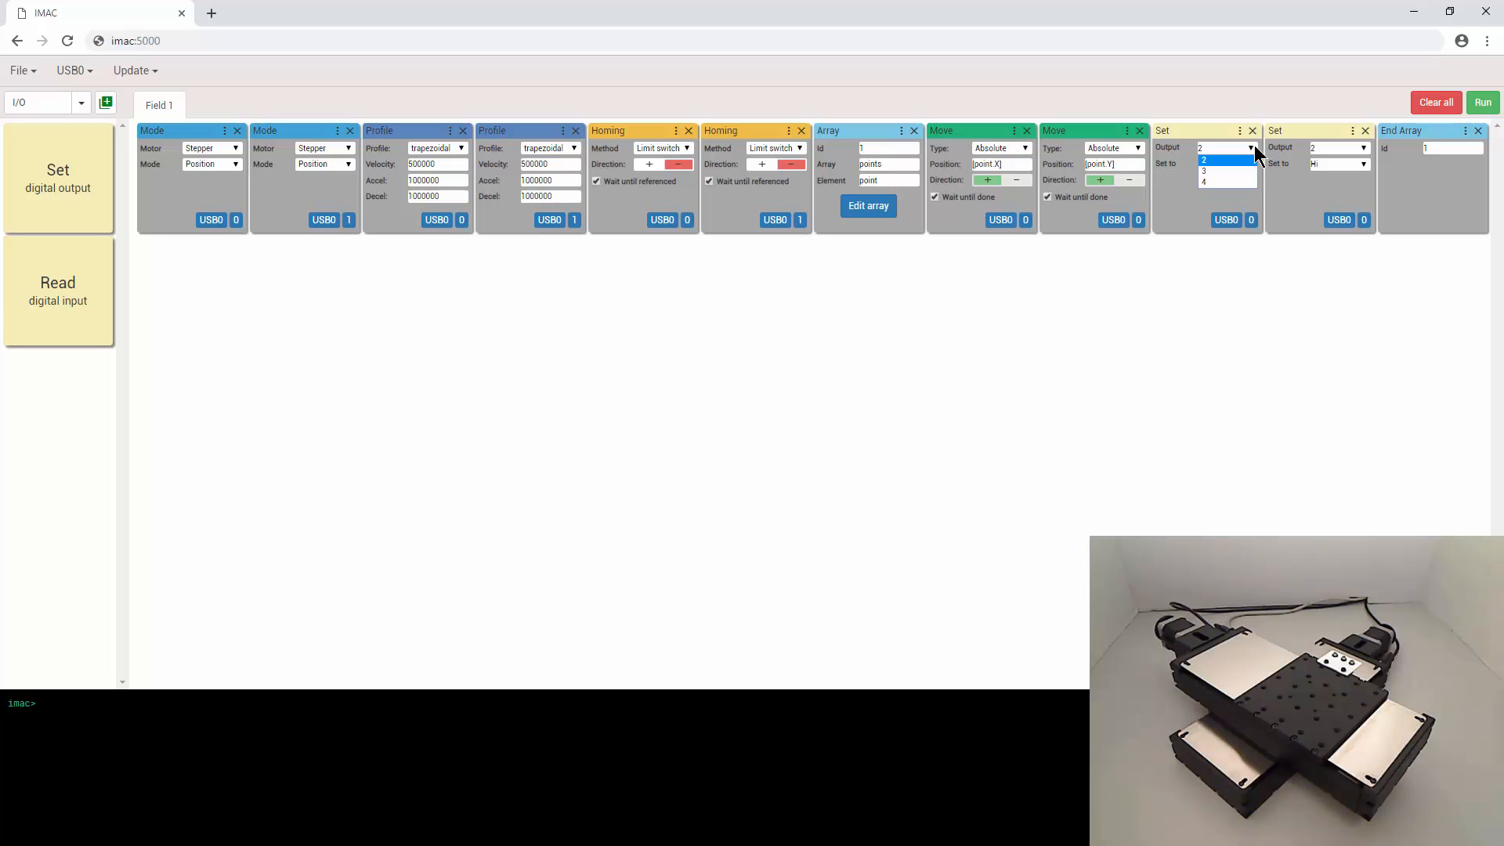
click(1229, 163)
click(1222, 175)
key(BackSpace)
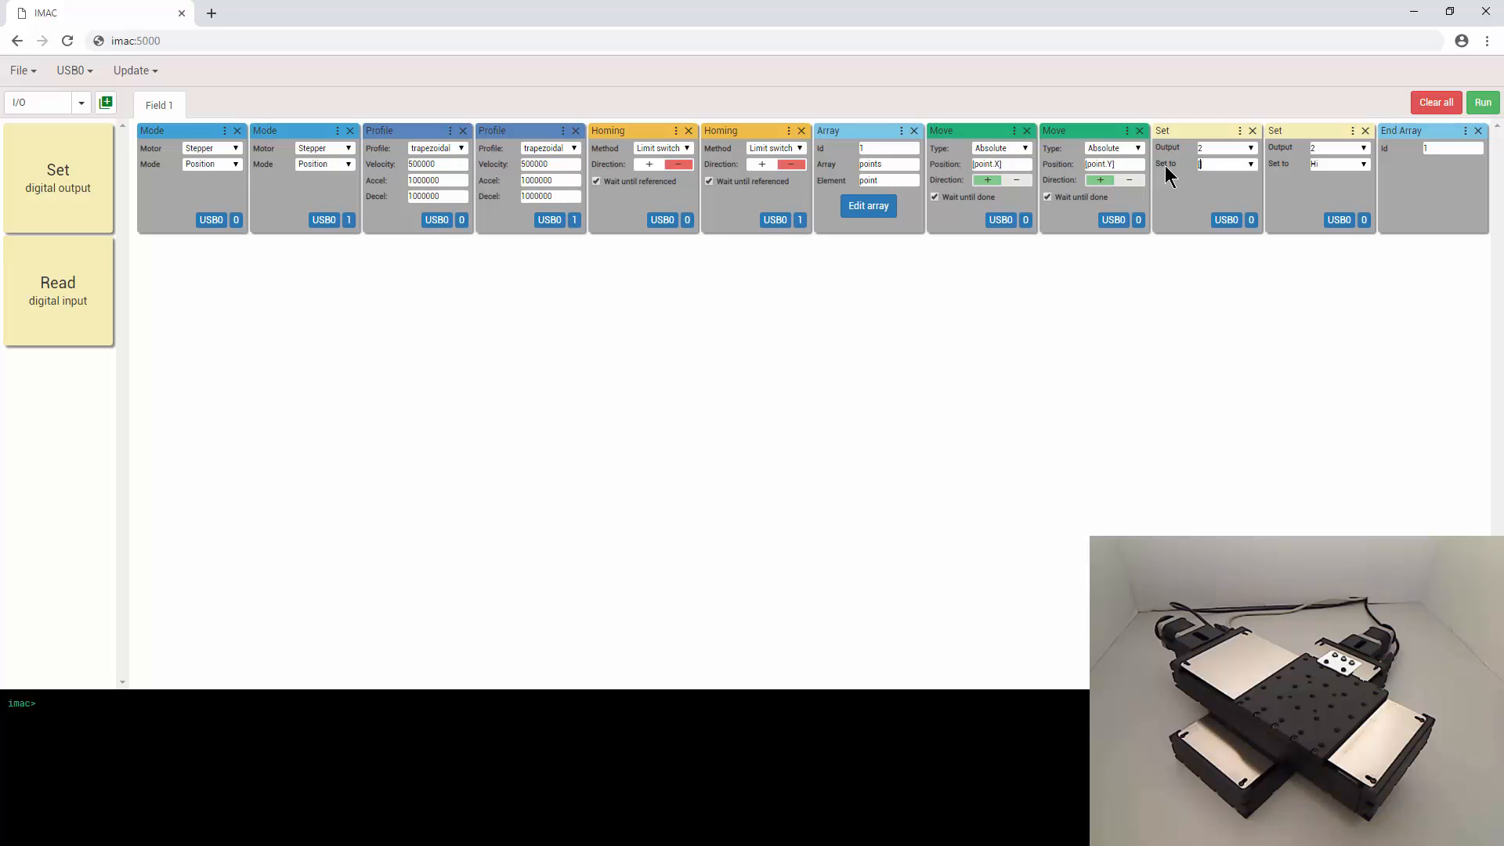
text([point.SOL1)
click(1250, 220)
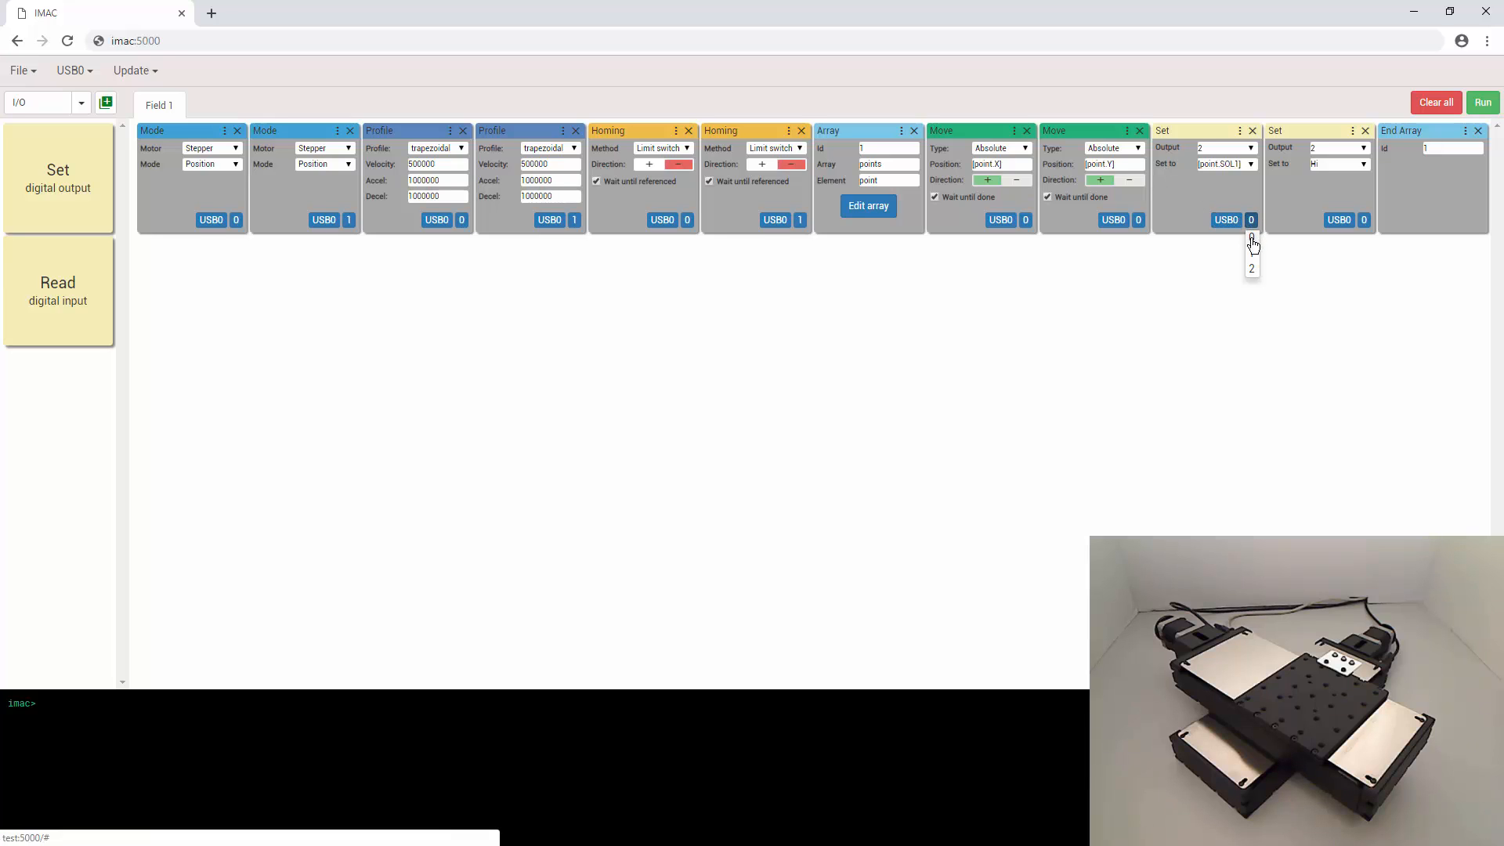
Configure the second Set digital output block to set output 2 to Lo on axis 0.
click(1364, 148)
click(1336, 162)
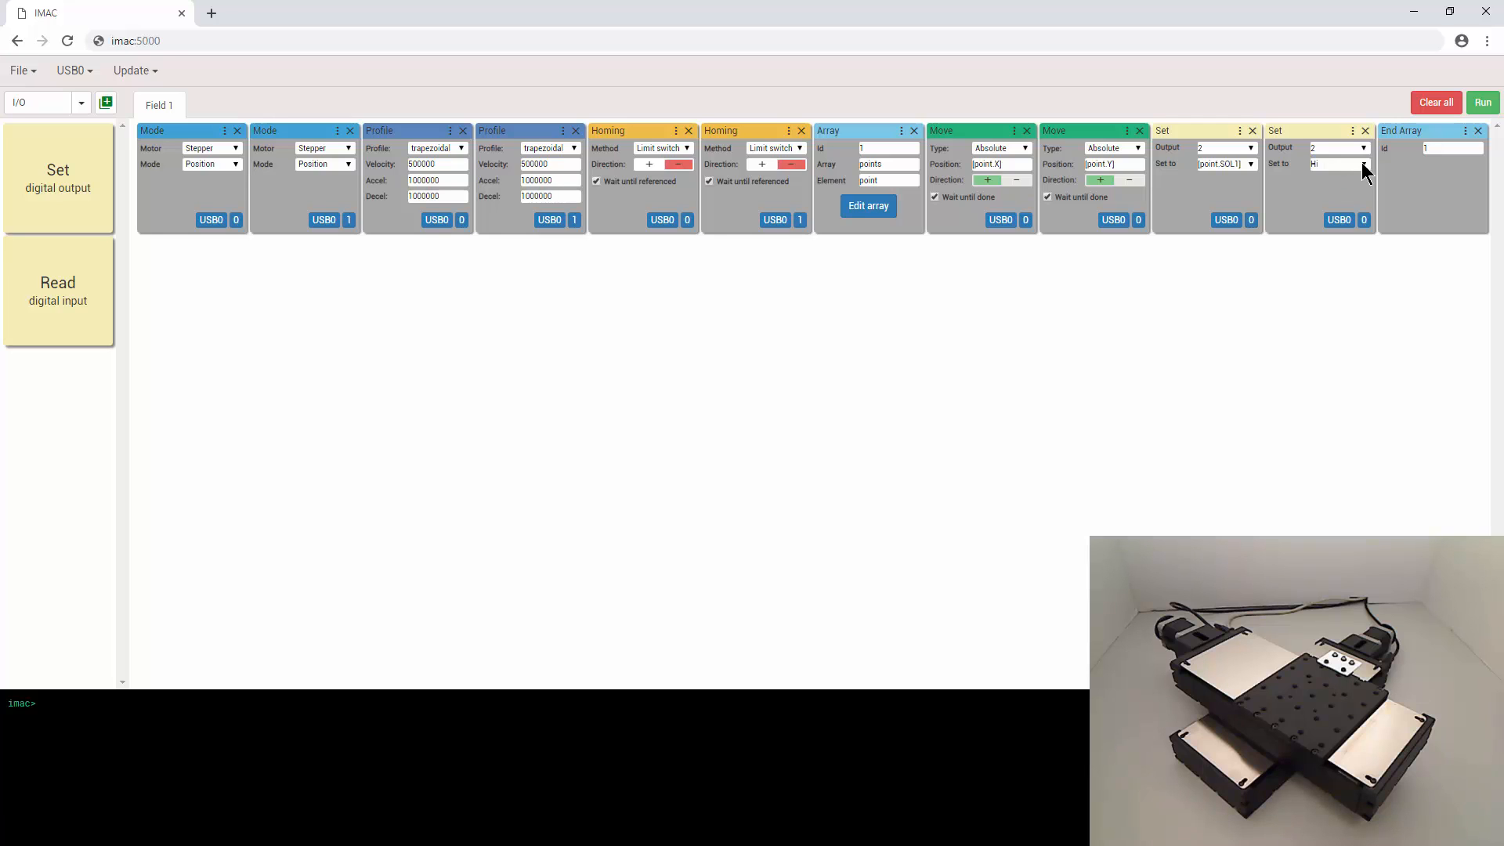
click(1363, 164)
click(1338, 187)
click(1363, 224)
click(1365, 240)
Insert a Delay block from the Wait group between the two Set blocks, with its time set to [point.Delay1].
click(81, 103)
click(33, 149)
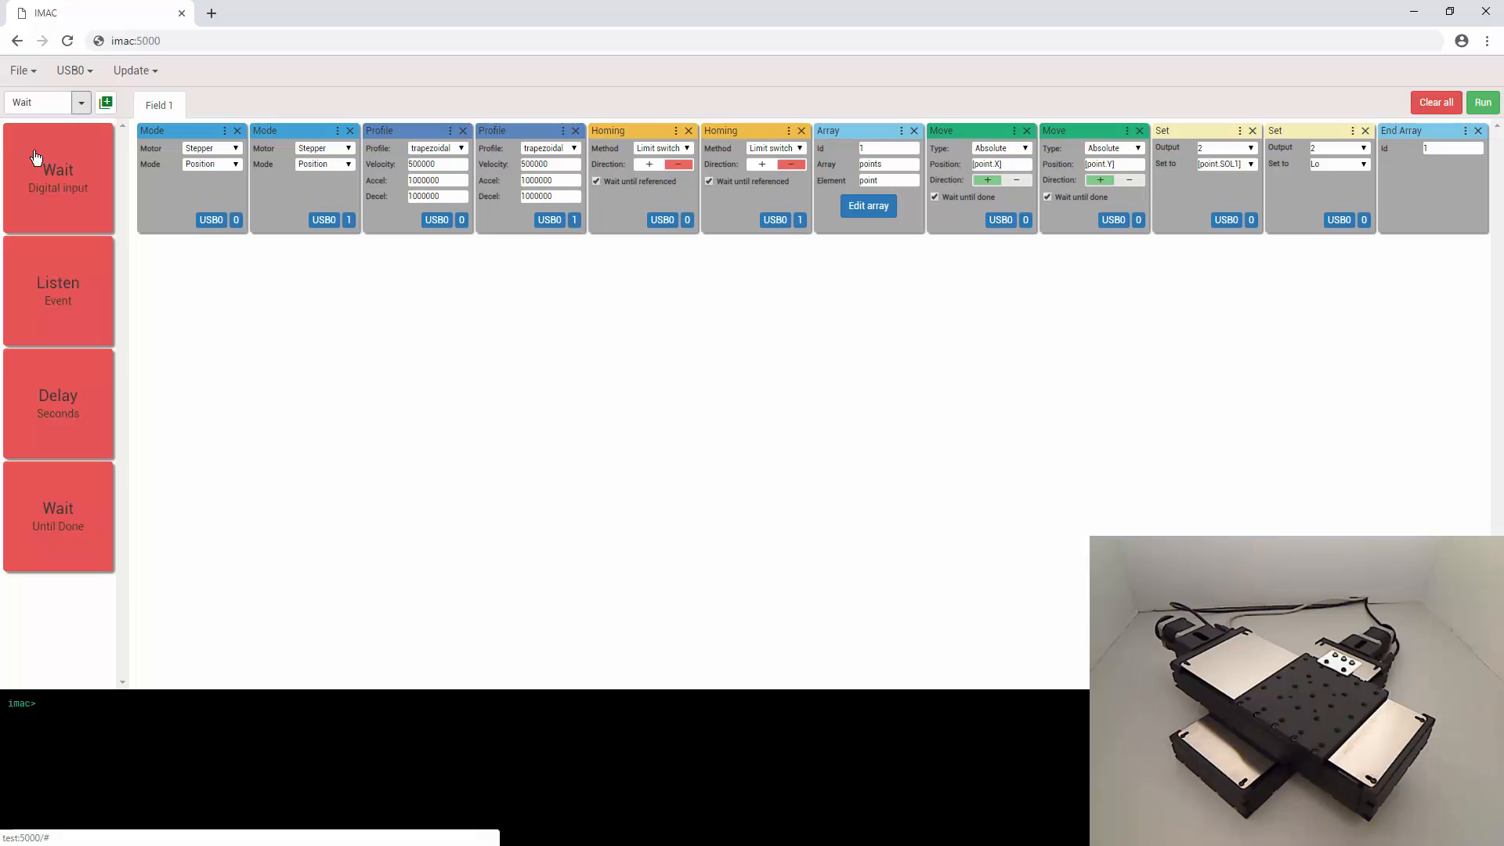
drag(87, 368, 1304, 191)
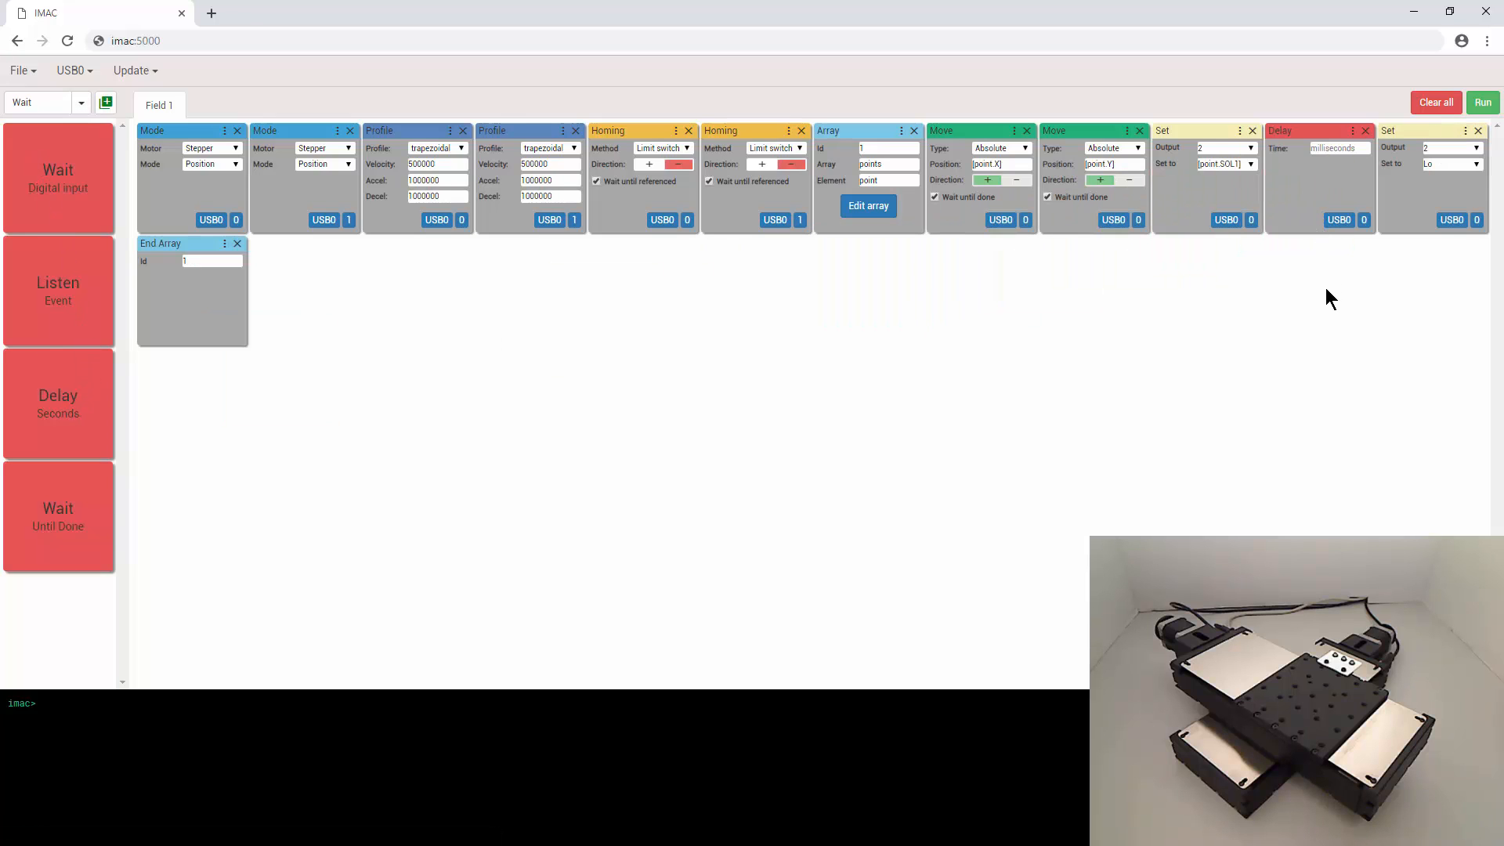
click(1326, 149)
text(1)
text(point)
text(.Delay1])
click(1308, 293)
Create a light green user block named "Solenoid 1" with secondary name "Turn on" from the Set, Delay and Set blocks.
ctrl+click(1195, 227)
ctrl+click(1308, 224)
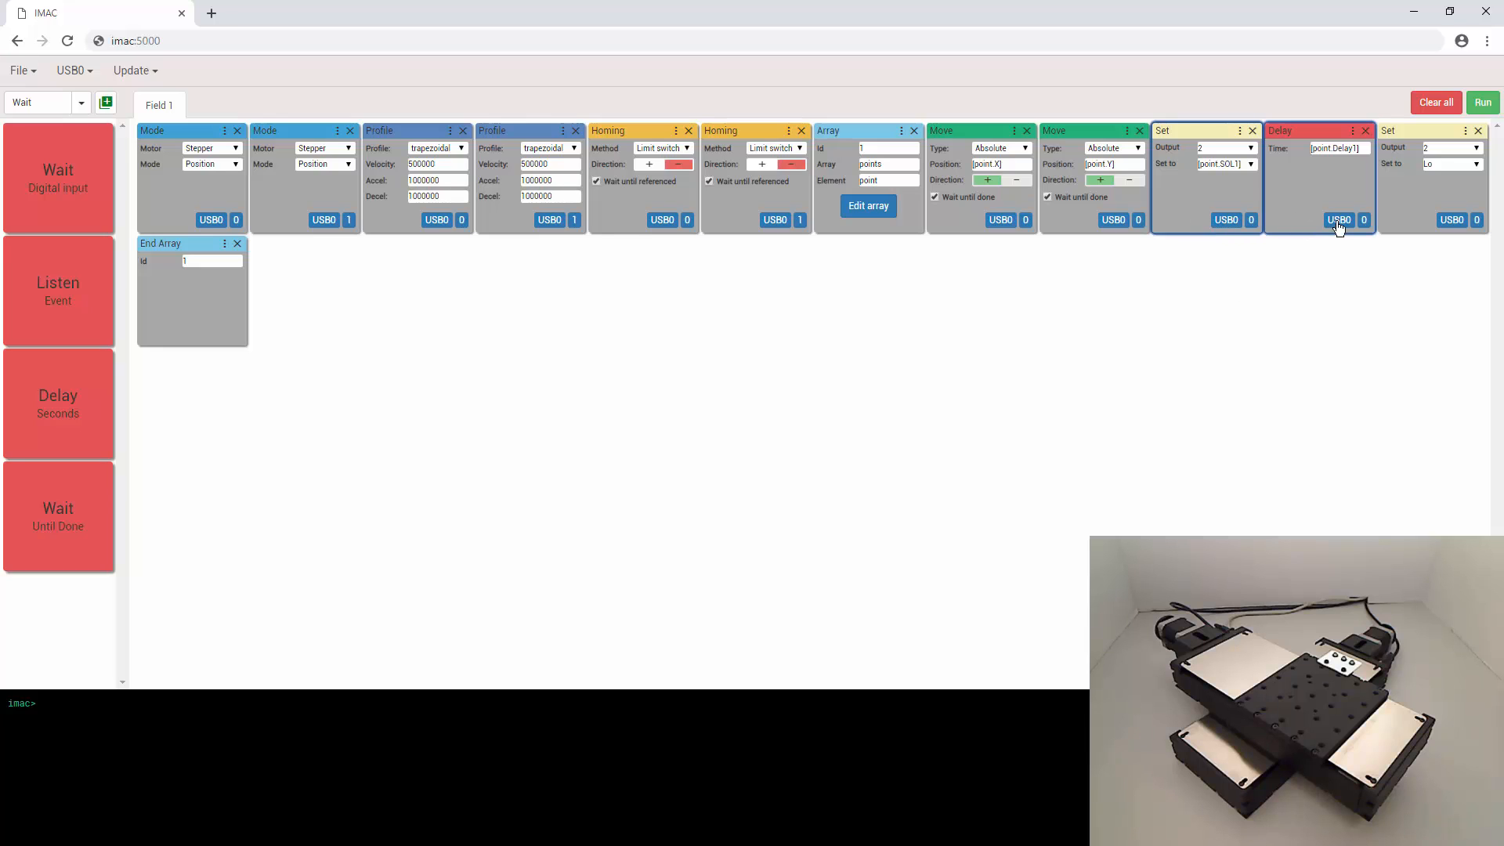
ctrl+click(1407, 220)
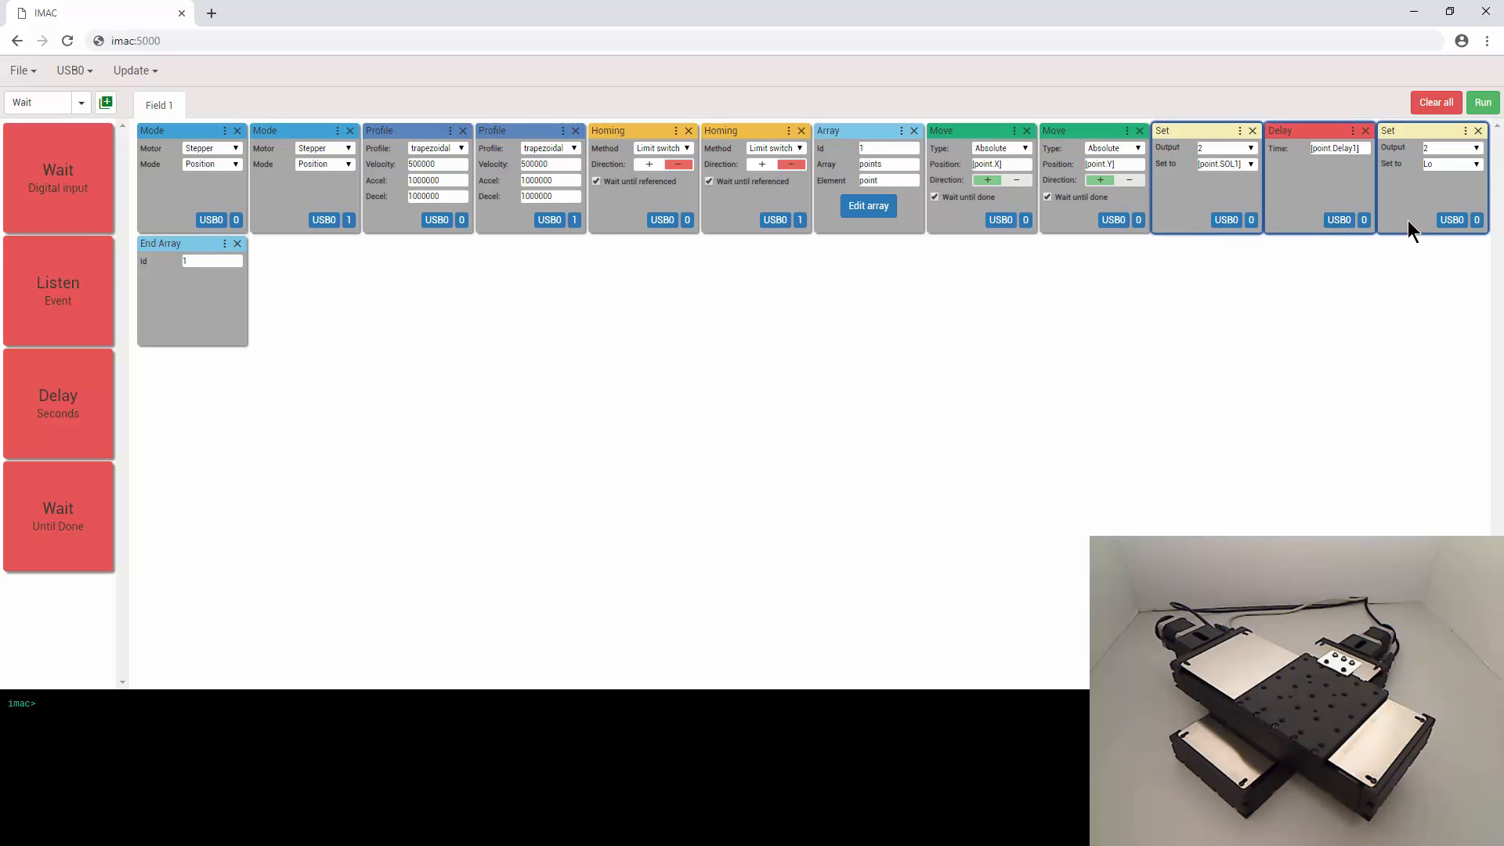
click(107, 102)
click(651, 296)
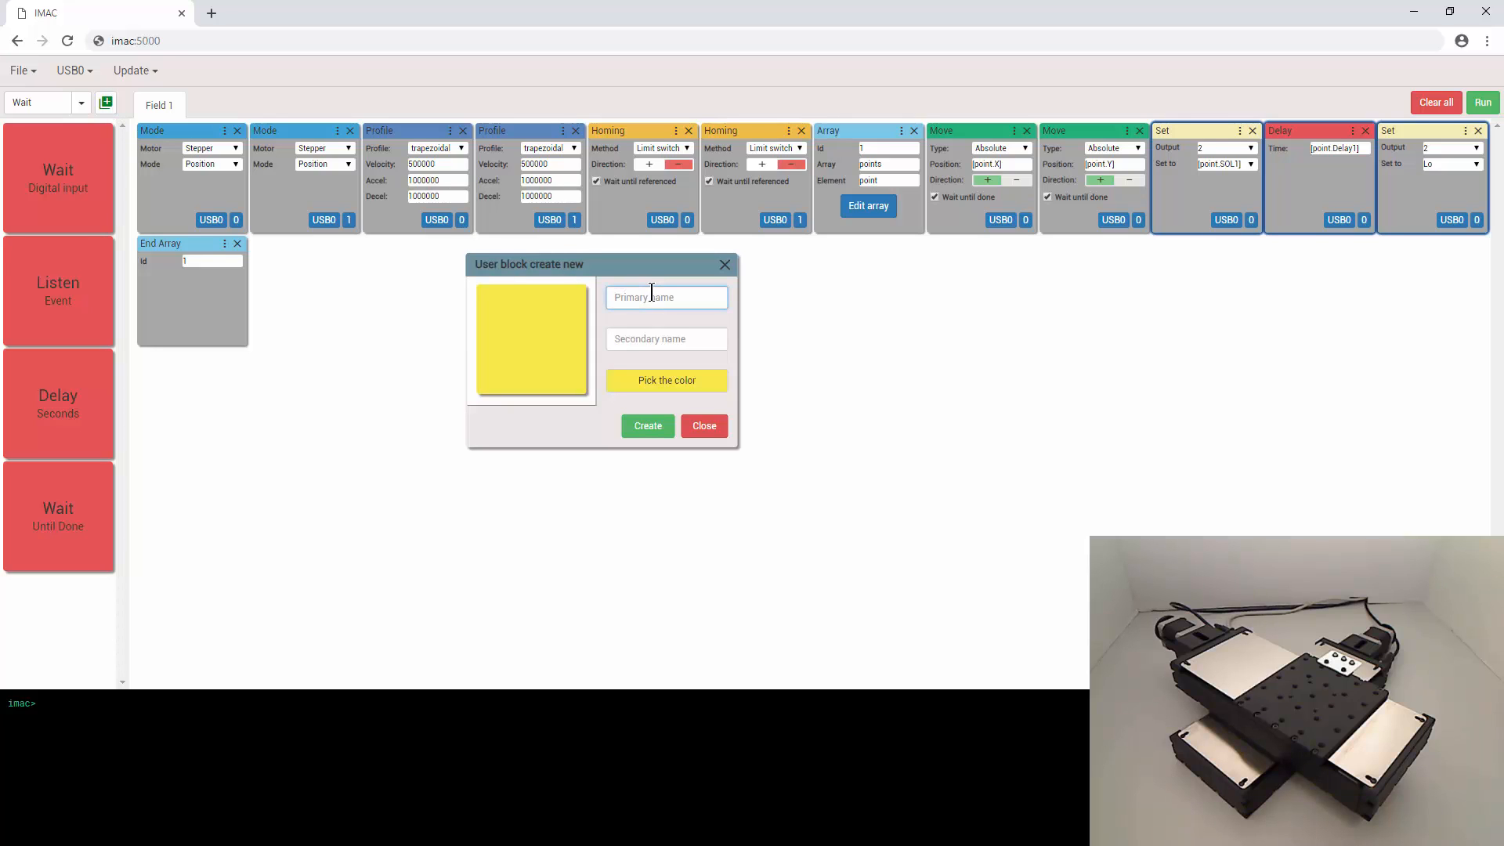
text(Solenoid 1)
key(Tab)
text(T)
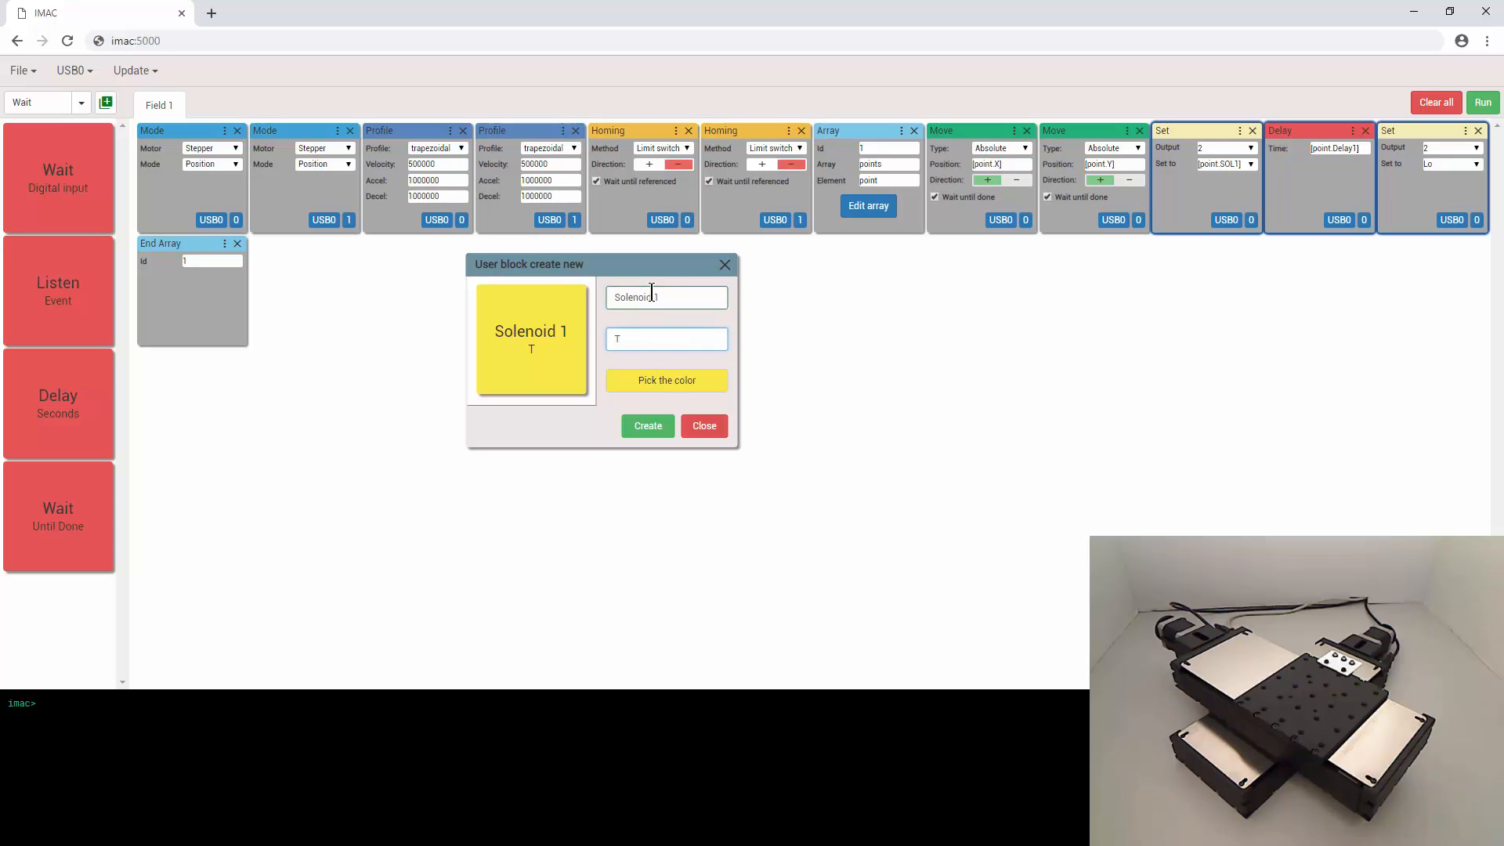
text(urn on)
click(664, 373)
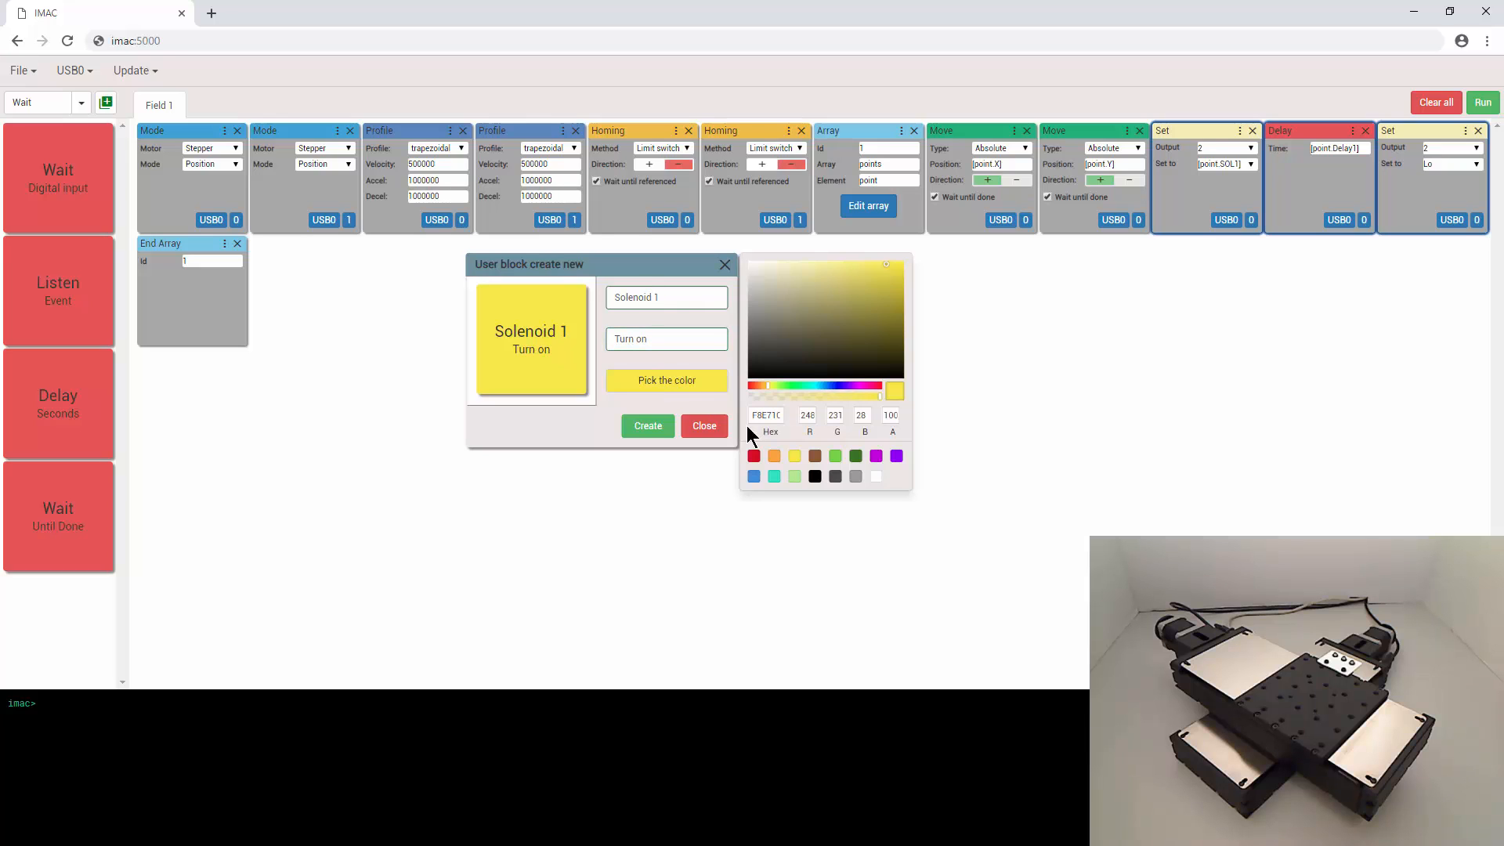
click(792, 474)
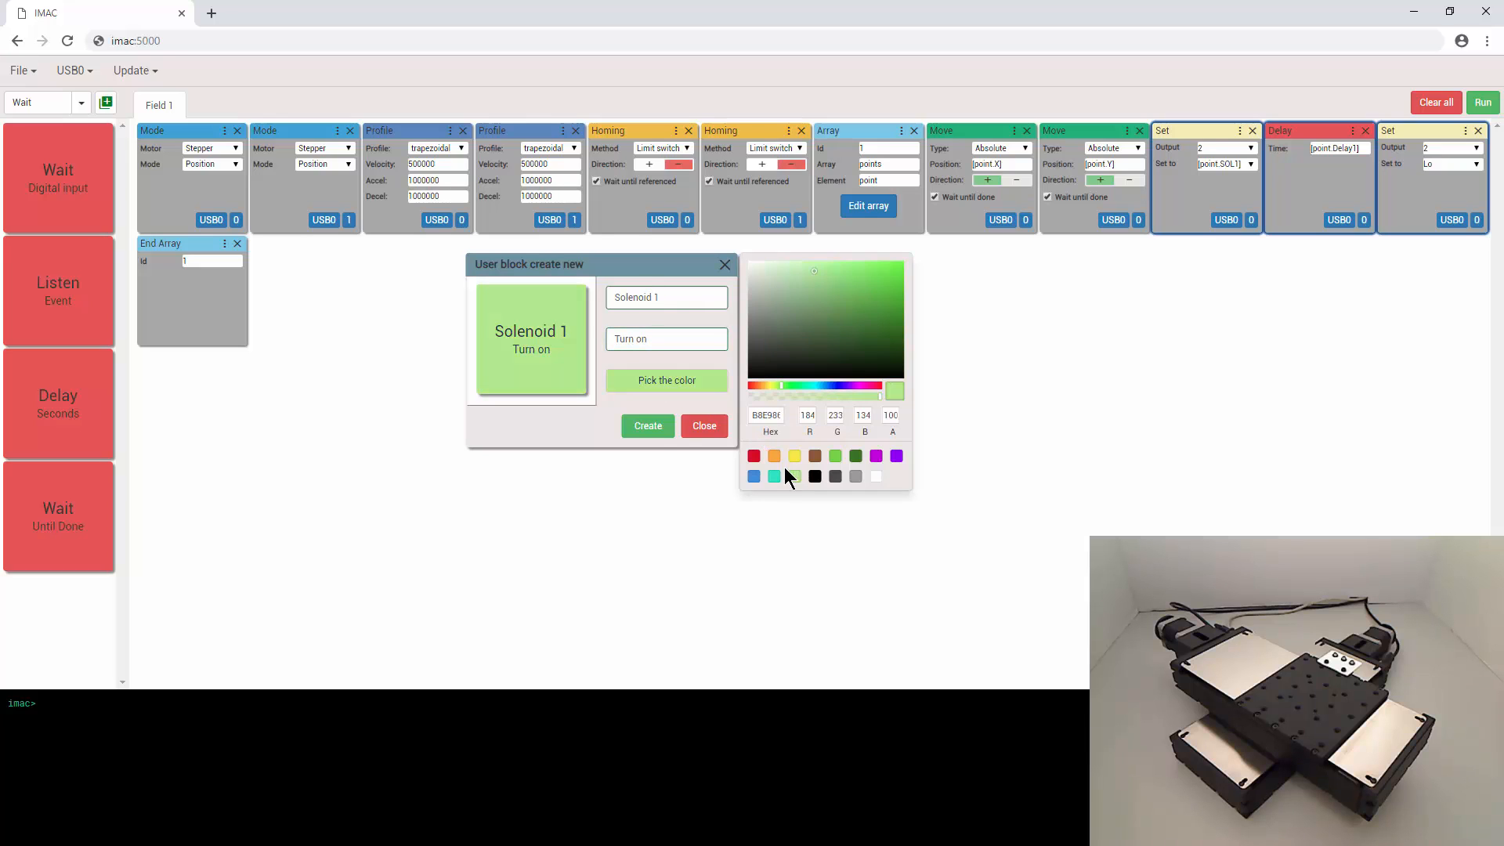
click(653, 429)
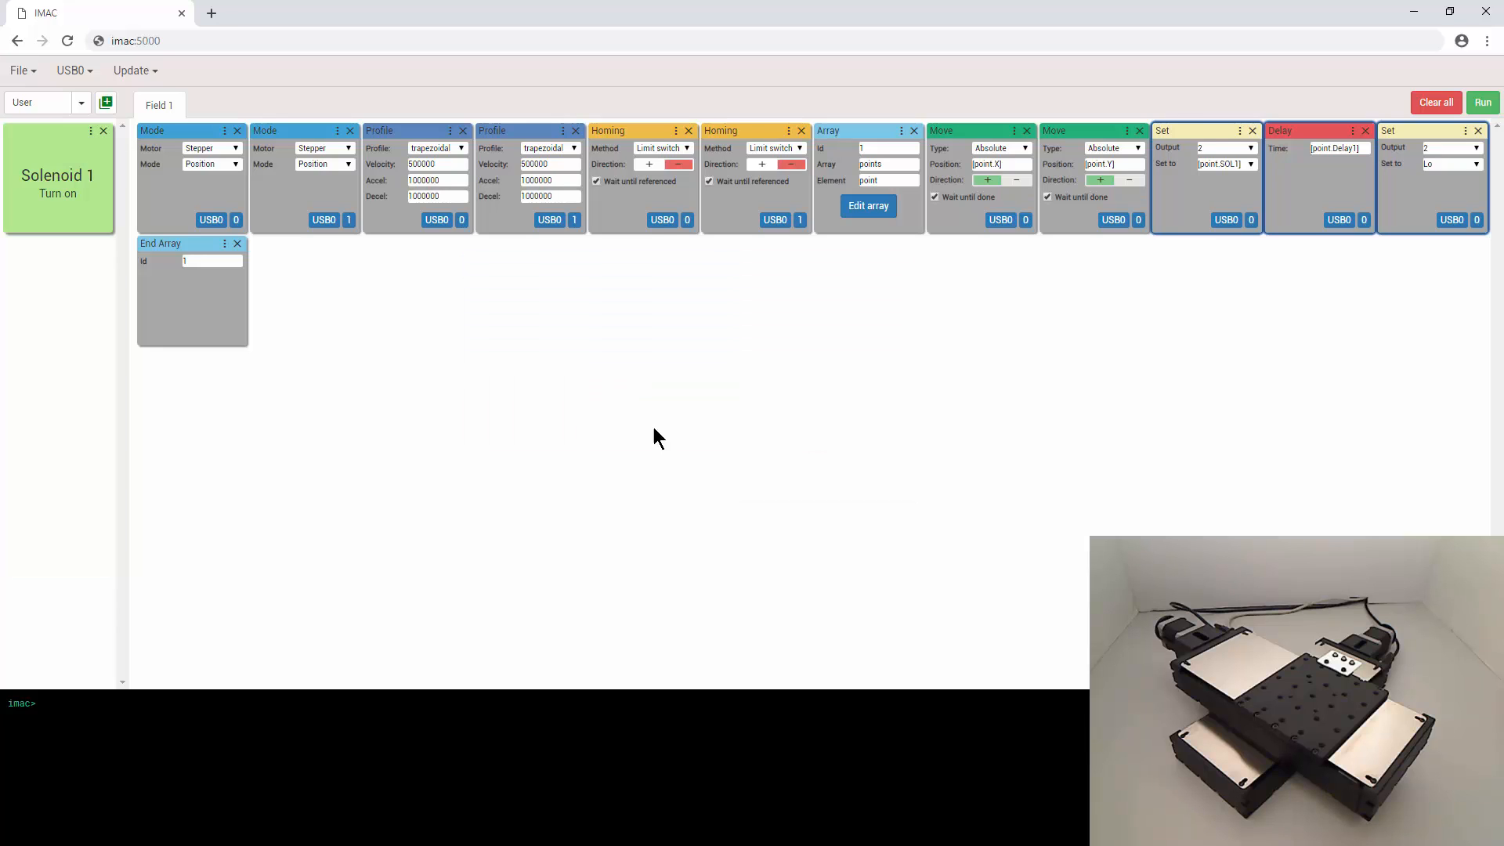
Replace the separate Set, Delay and Set blocks before End Array with the Solenoid 1 user block.
click(1253, 132)
click(1253, 131)
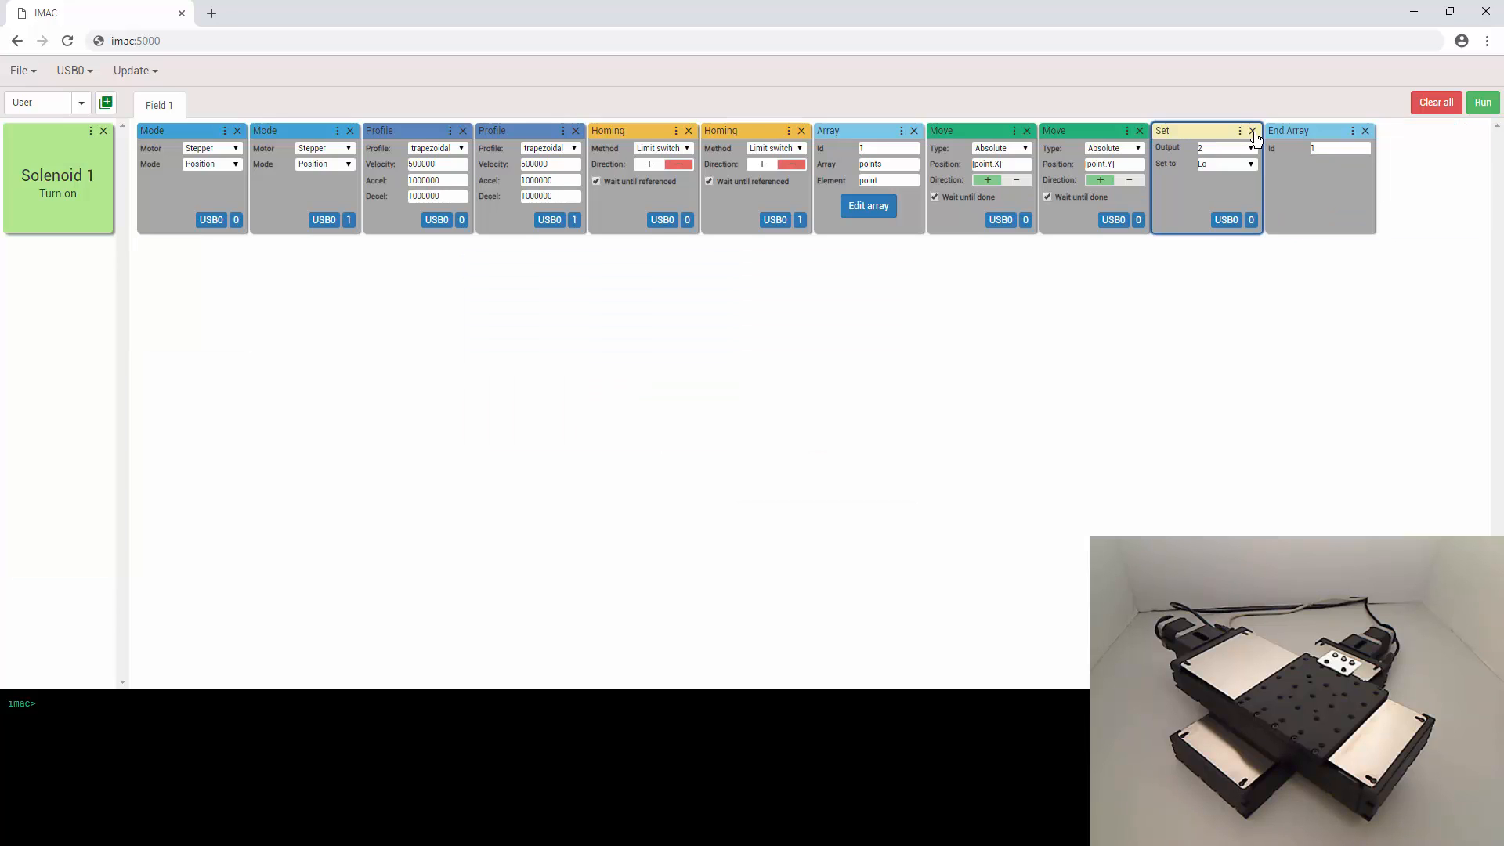
click(1253, 132)
drag(68, 176, 1177, 246)
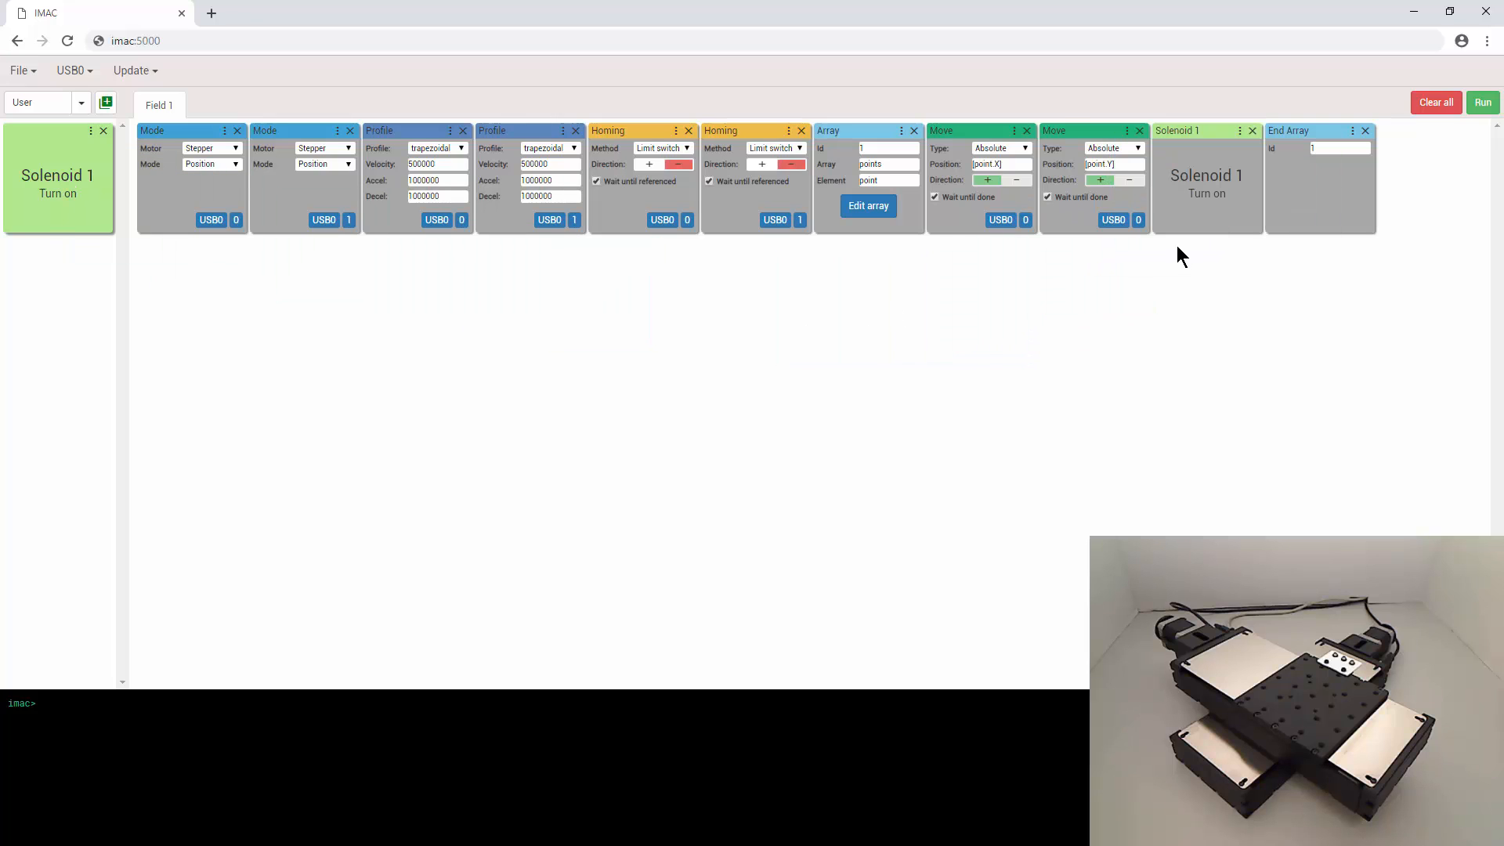
Insert two Set digital output blocks from the I/O group between Solenoid 1 and End Array.
click(80, 105)
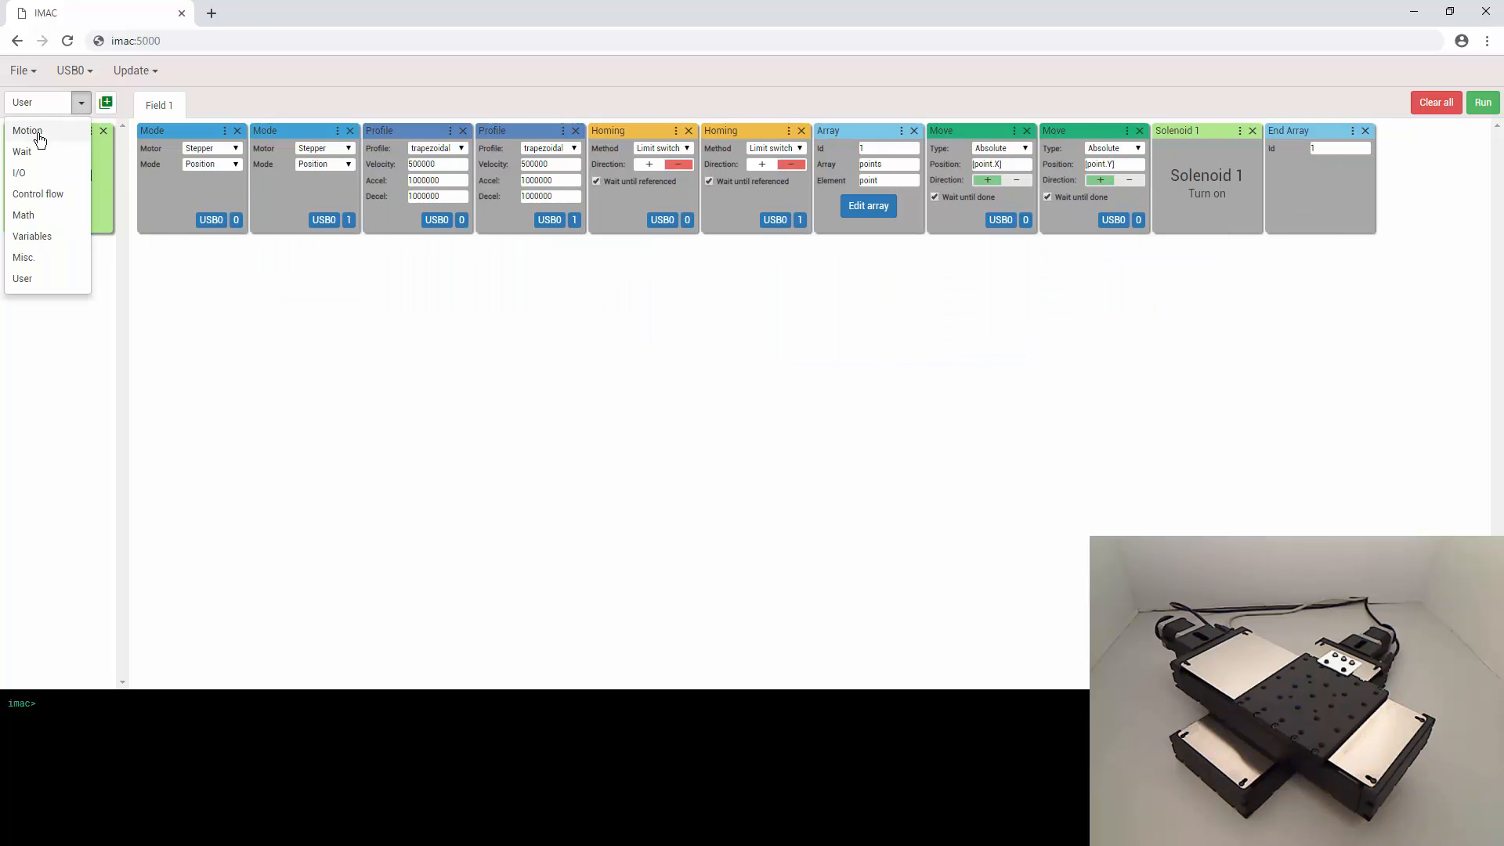
click(21, 173)
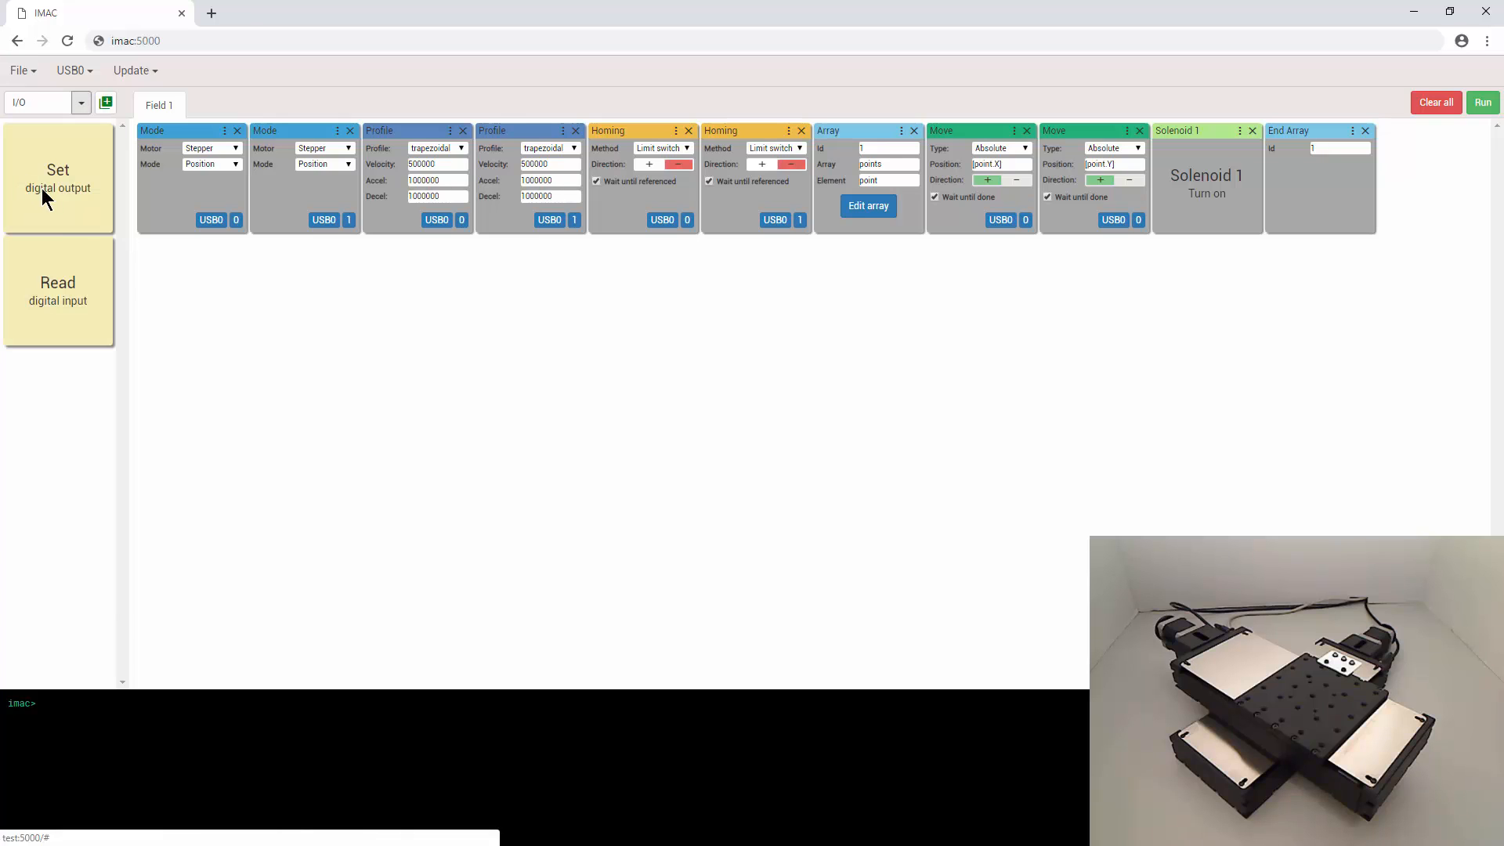
drag(77, 190, 1305, 205)
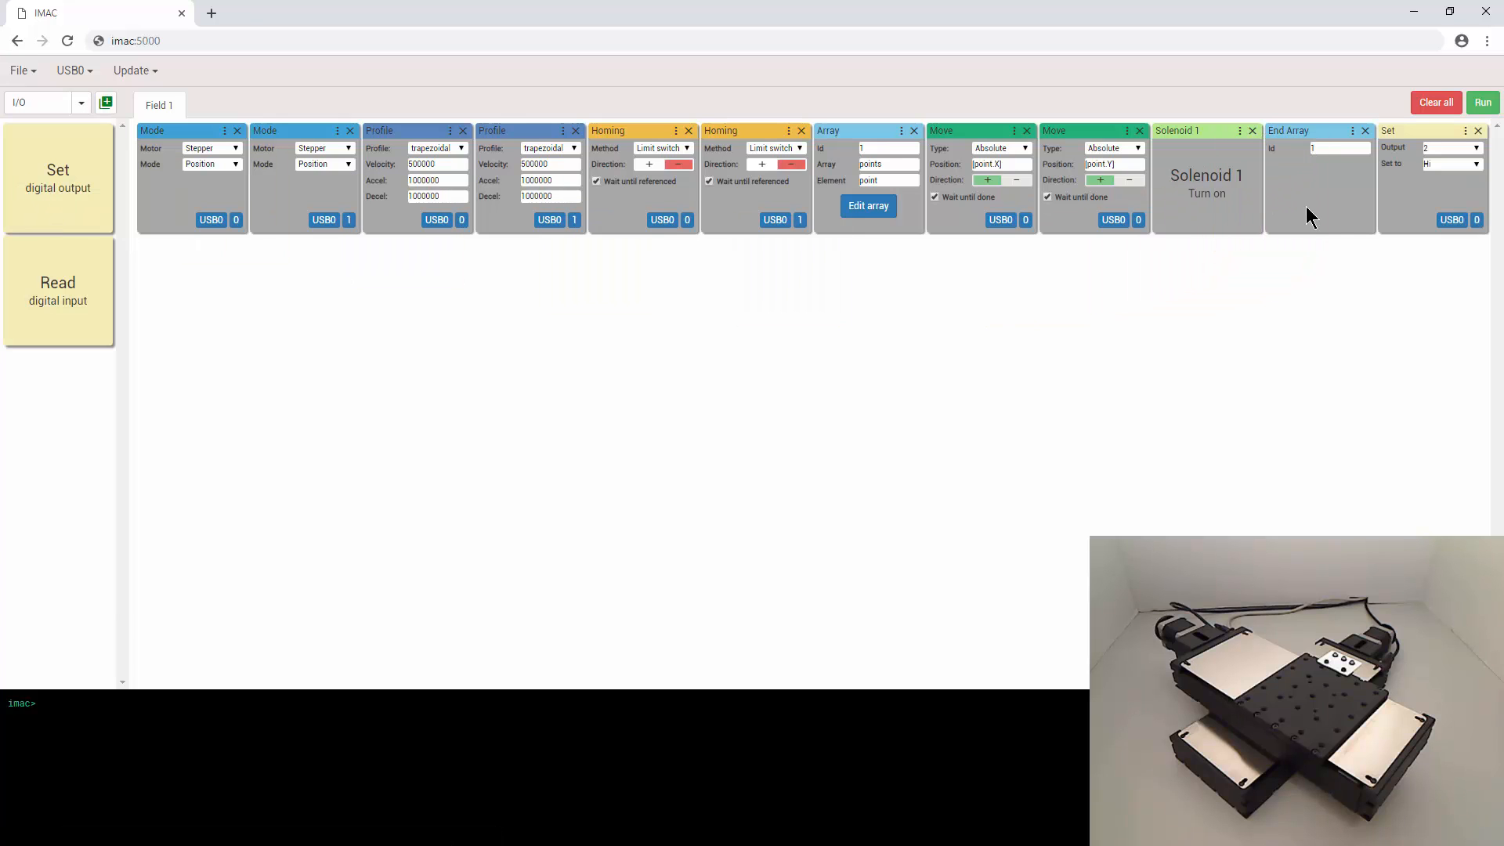
drag(1401, 130, 1318, 140)
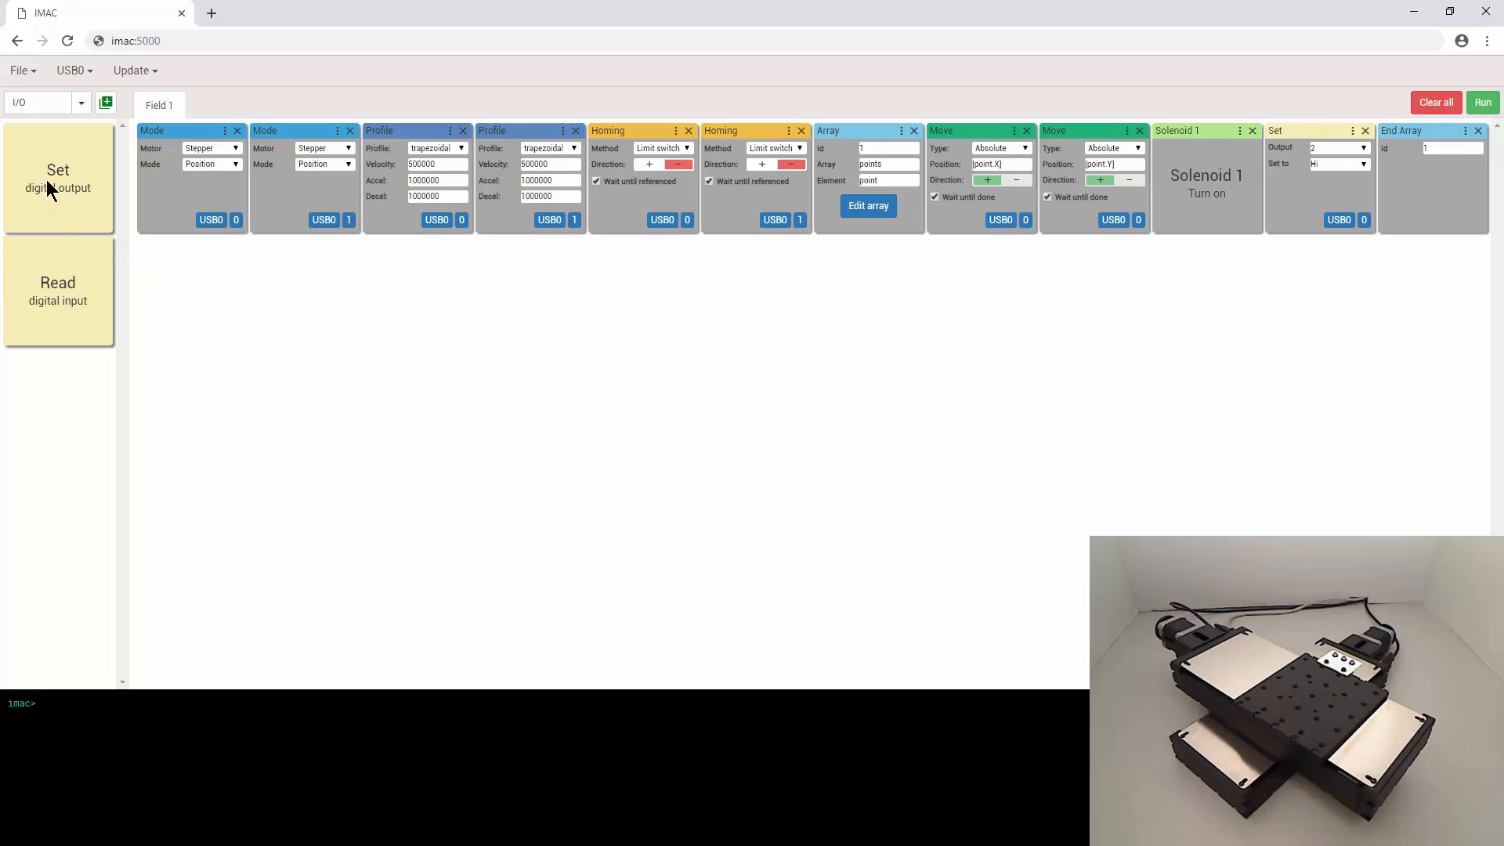
drag(50, 185, 1406, 194)
Configure the first new Set block to set output 3 to [point.SOL2], and the second one to Lo.
click(1364, 147)
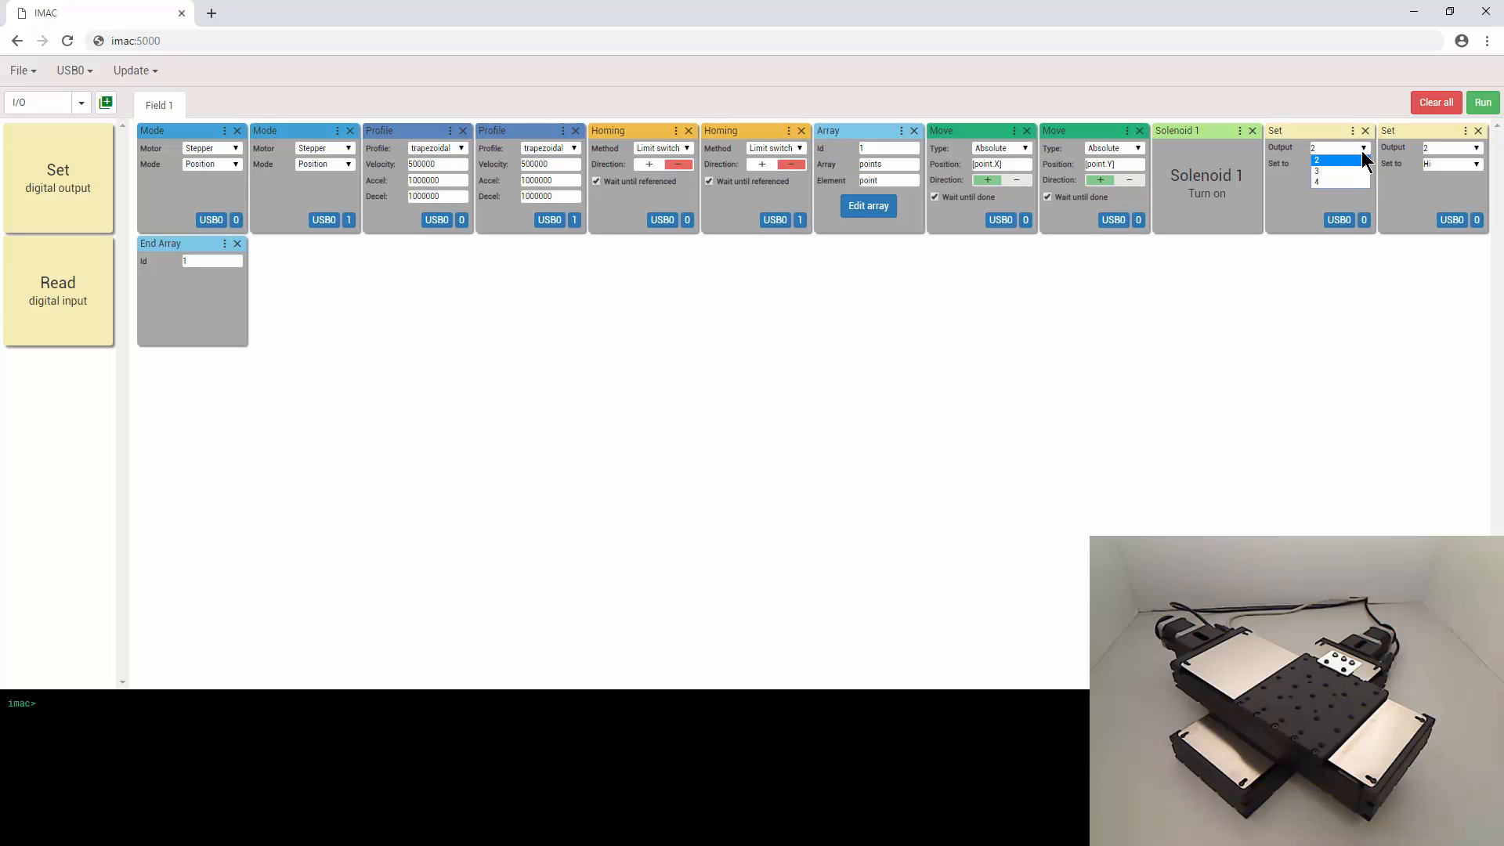
click(1331, 171)
key(Tab)
key(BackSpace)
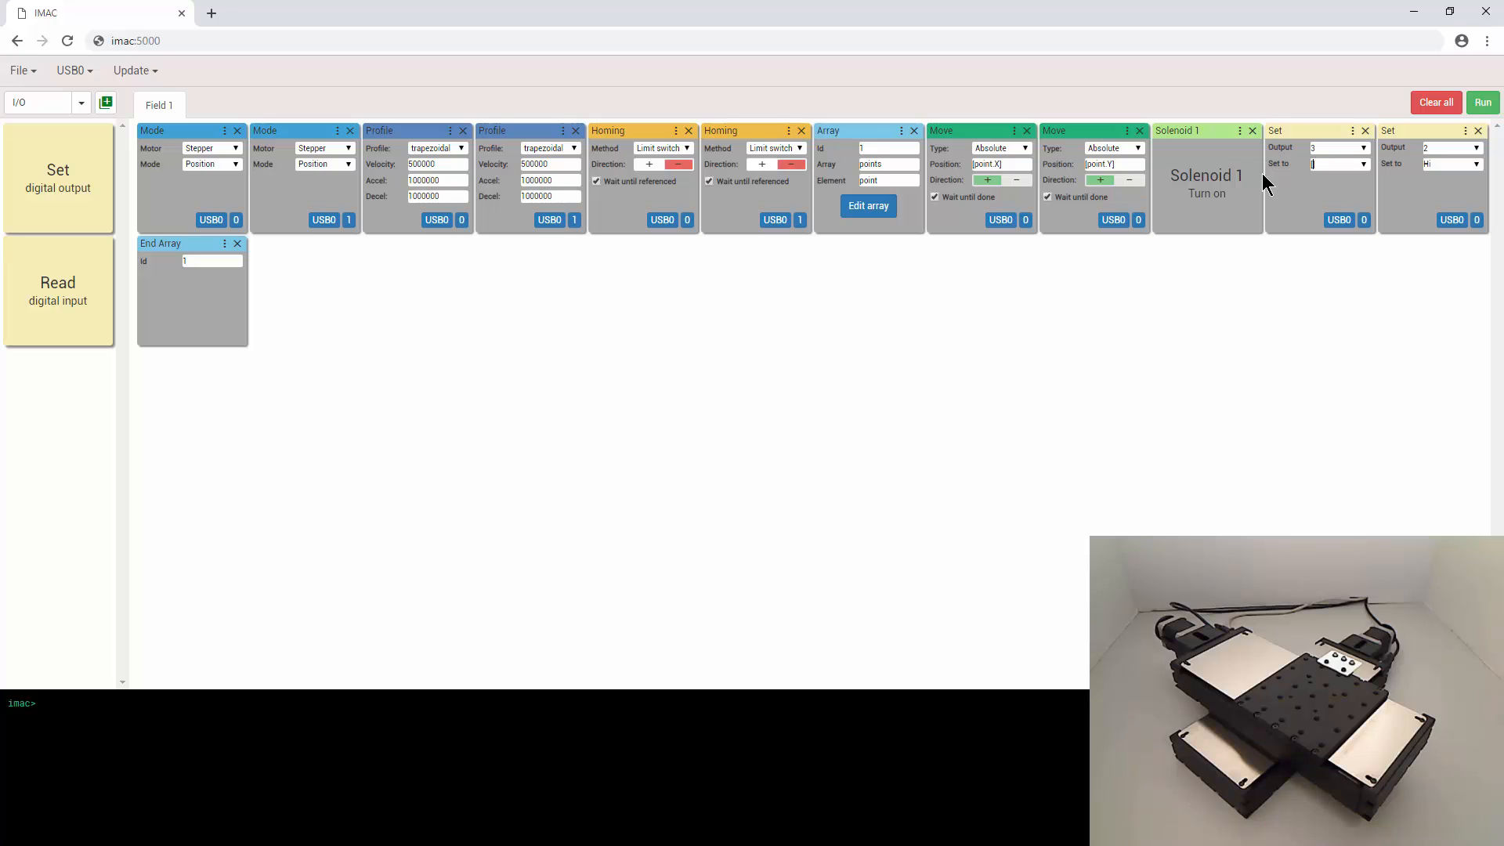
text([point.SOL2)
click(1449, 165)
click(1436, 188)
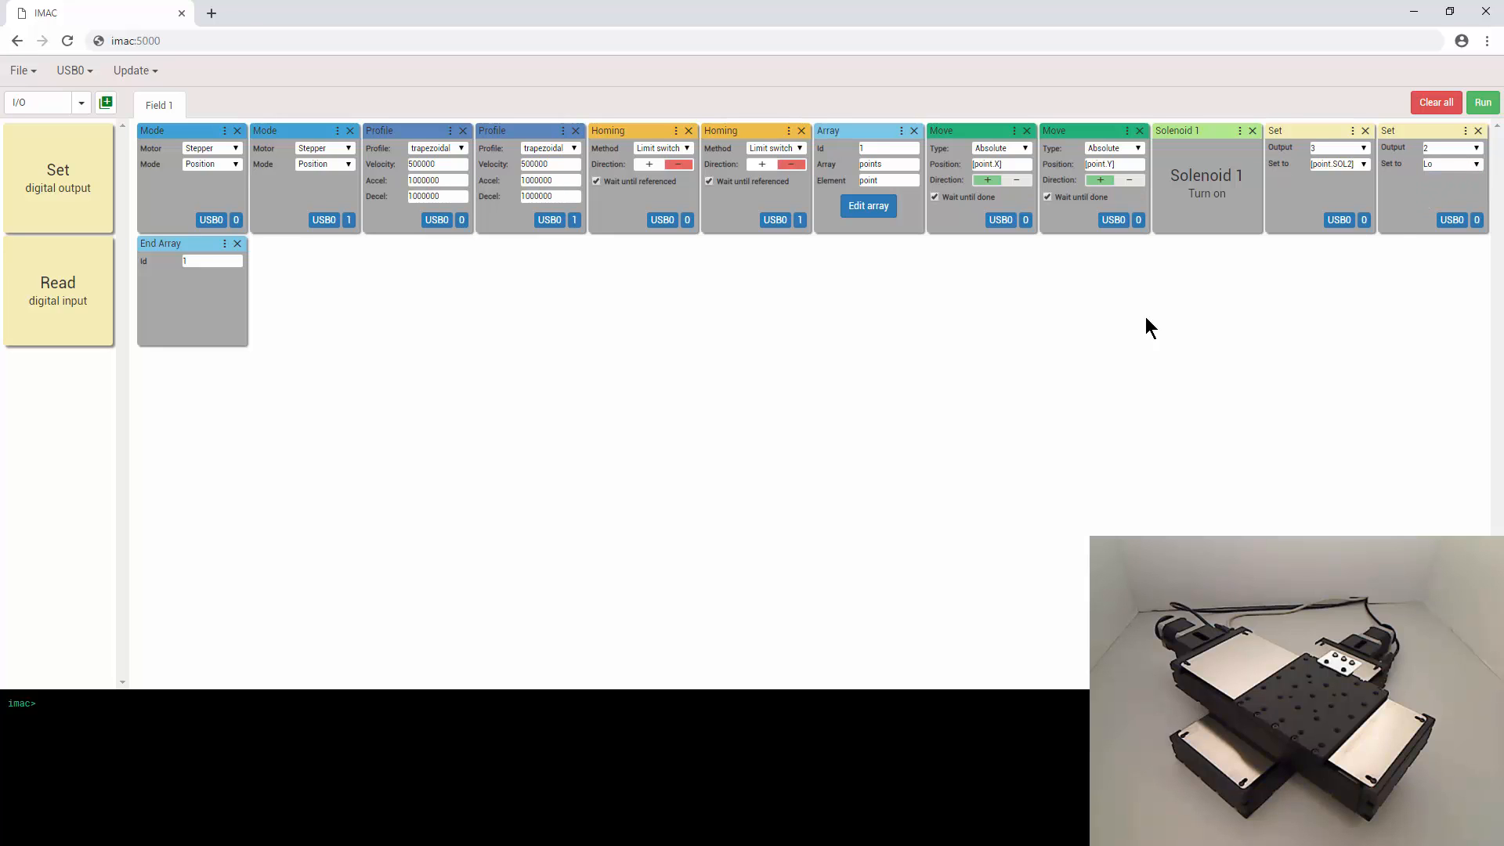
Insert a Delay block between the two new Set blocks, with its time set to [point.Delay2].
click(81, 102)
click(38, 153)
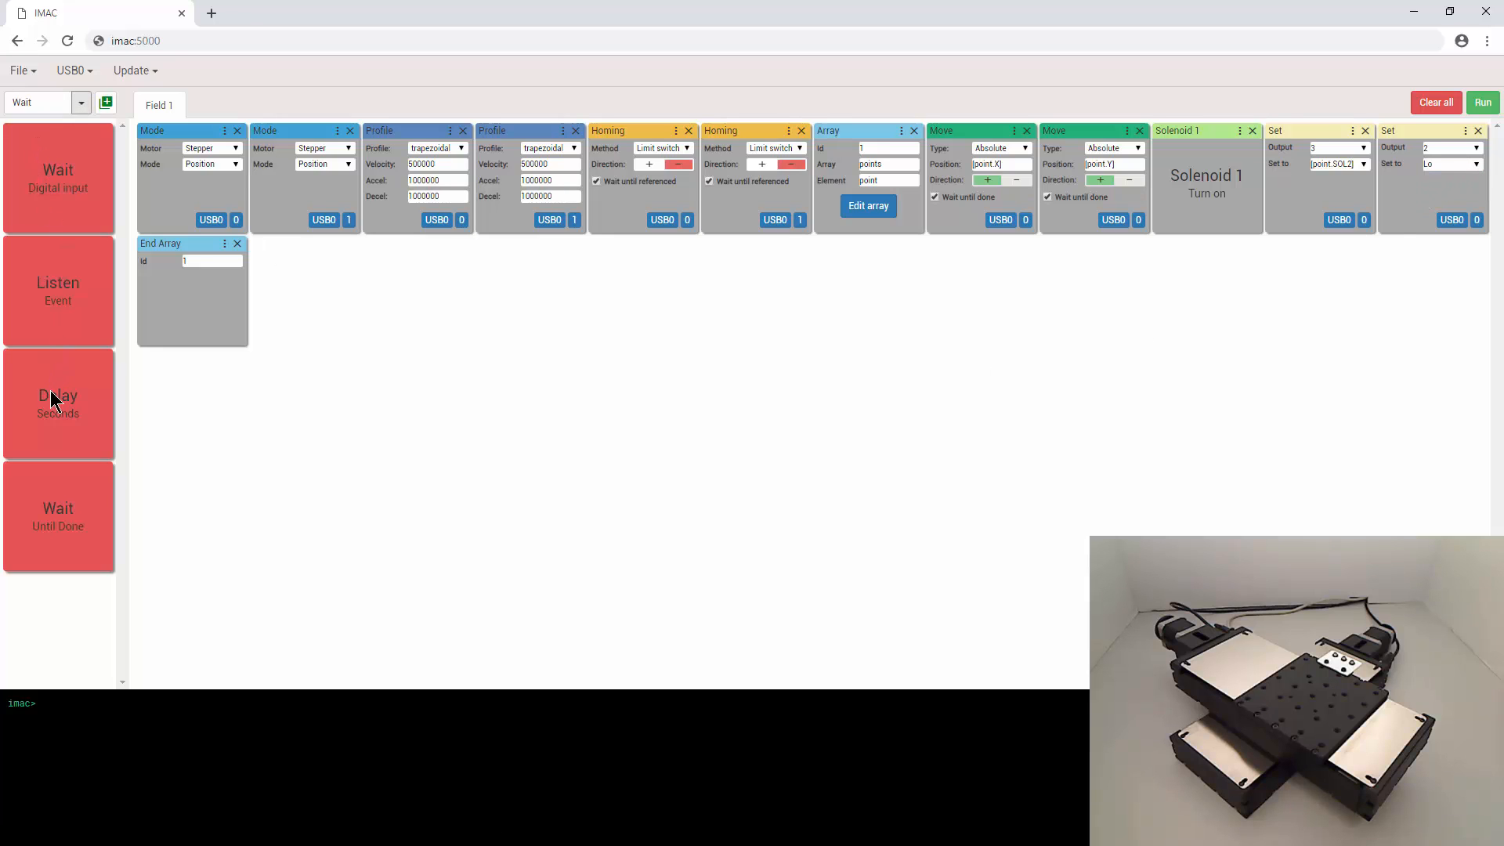
drag(57, 396, 1402, 196)
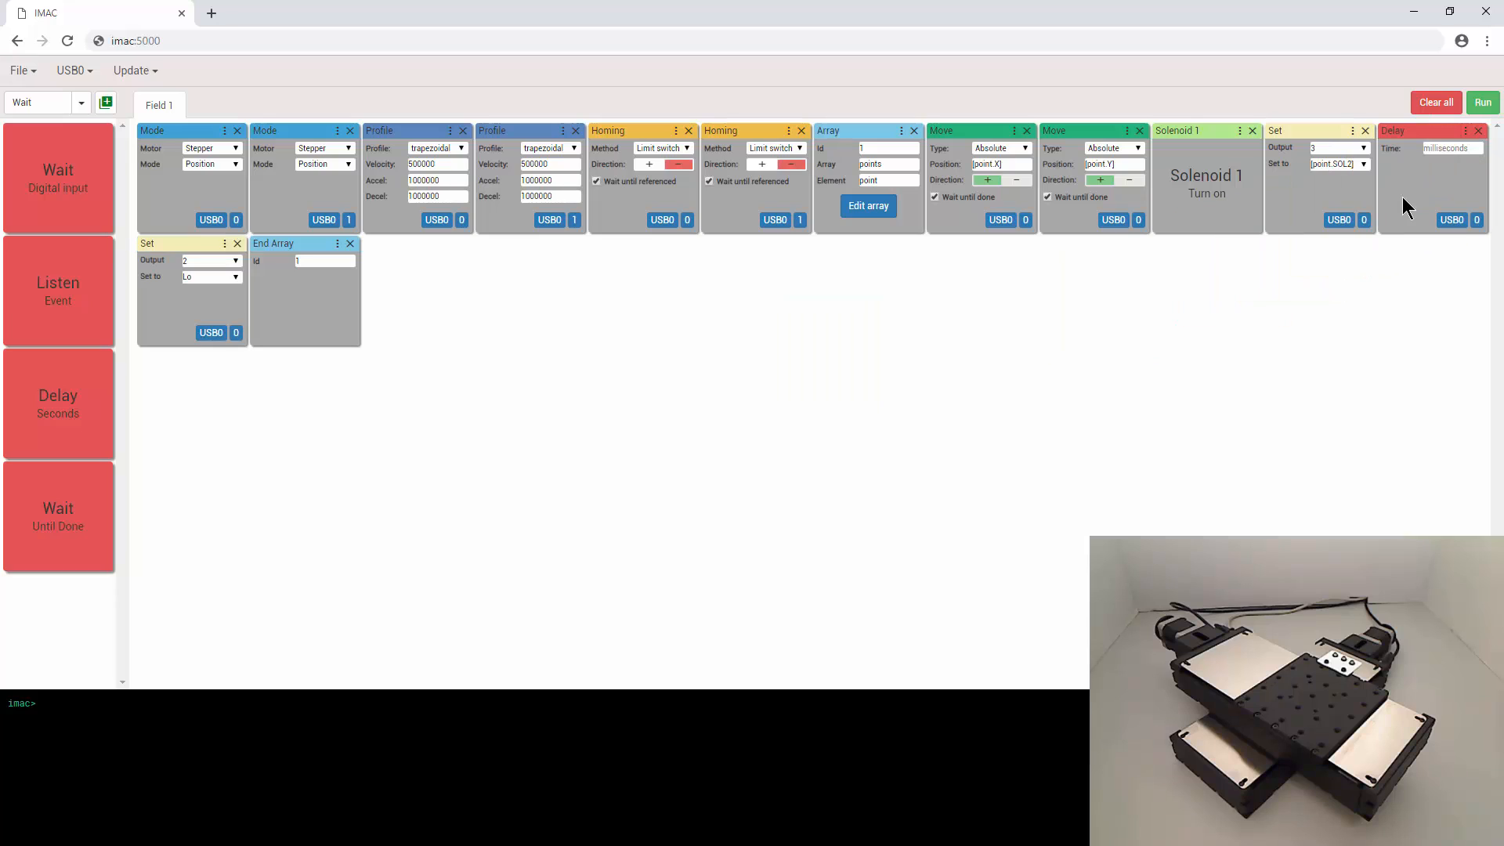
click(1429, 149)
text(1)
text(point)
text(.Delay2)
click(1304, 333)
Create a user block named "Solenoid 2" with secondary name "Turn on" from the three blocks after Solenoid 1.
click(1290, 215)
shift+click(1383, 215)
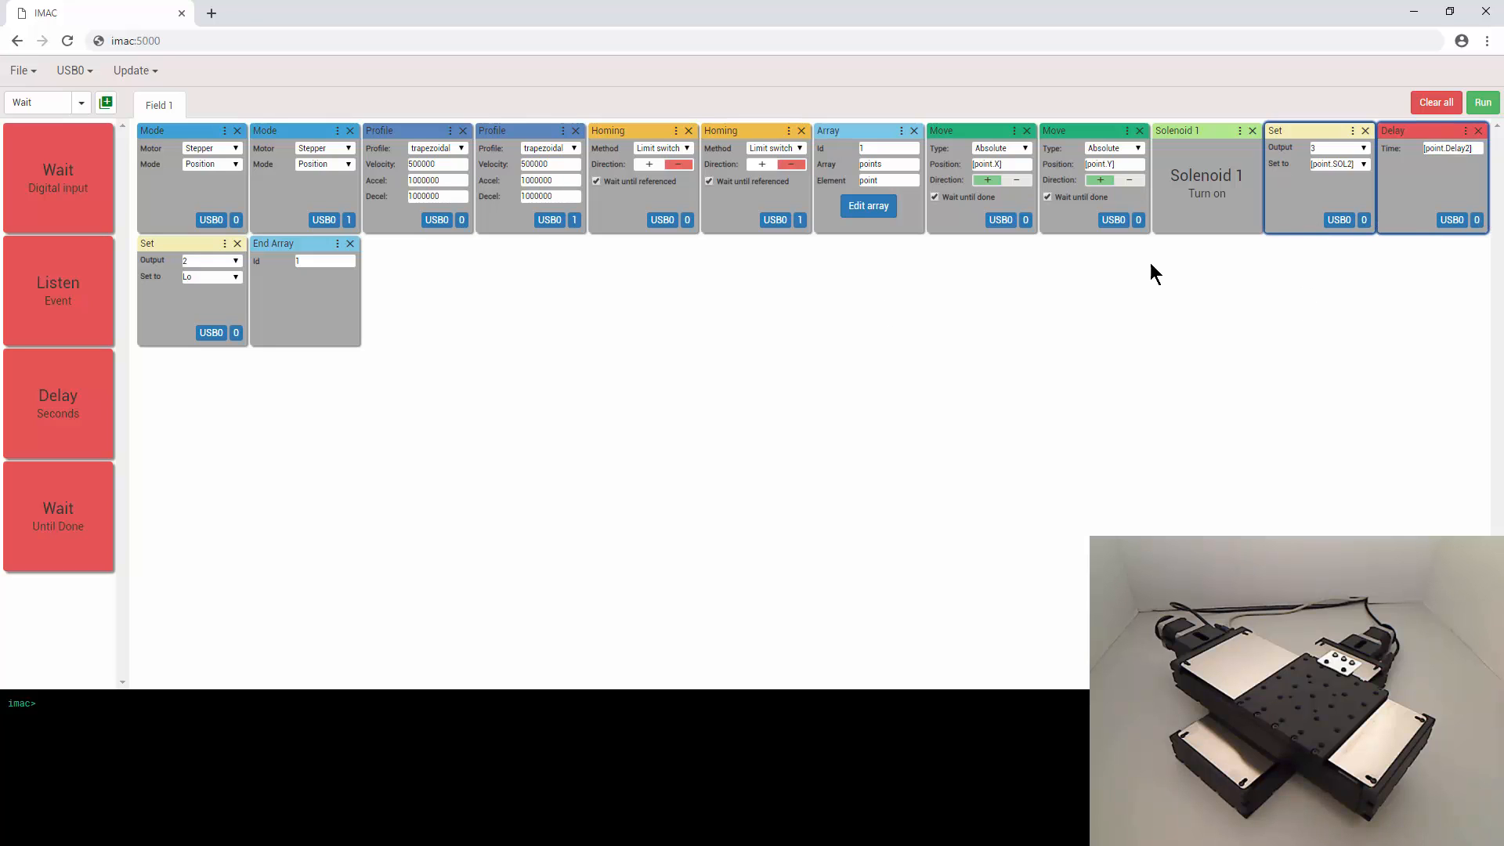
shift+click(185, 326)
click(105, 102)
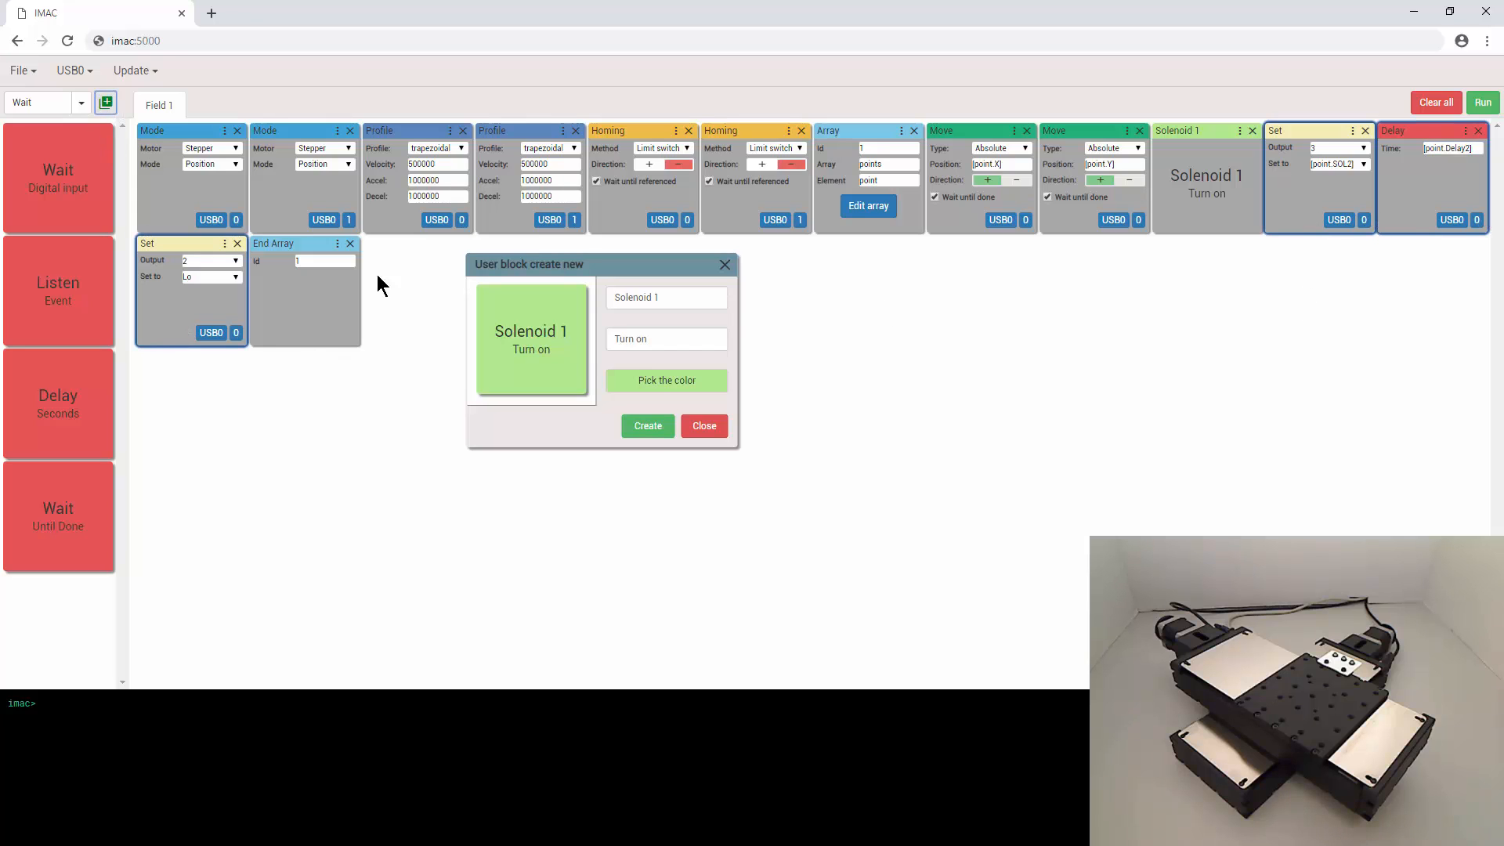
click(672, 298)
key(BackSpace)
text(2)
click(649, 425)
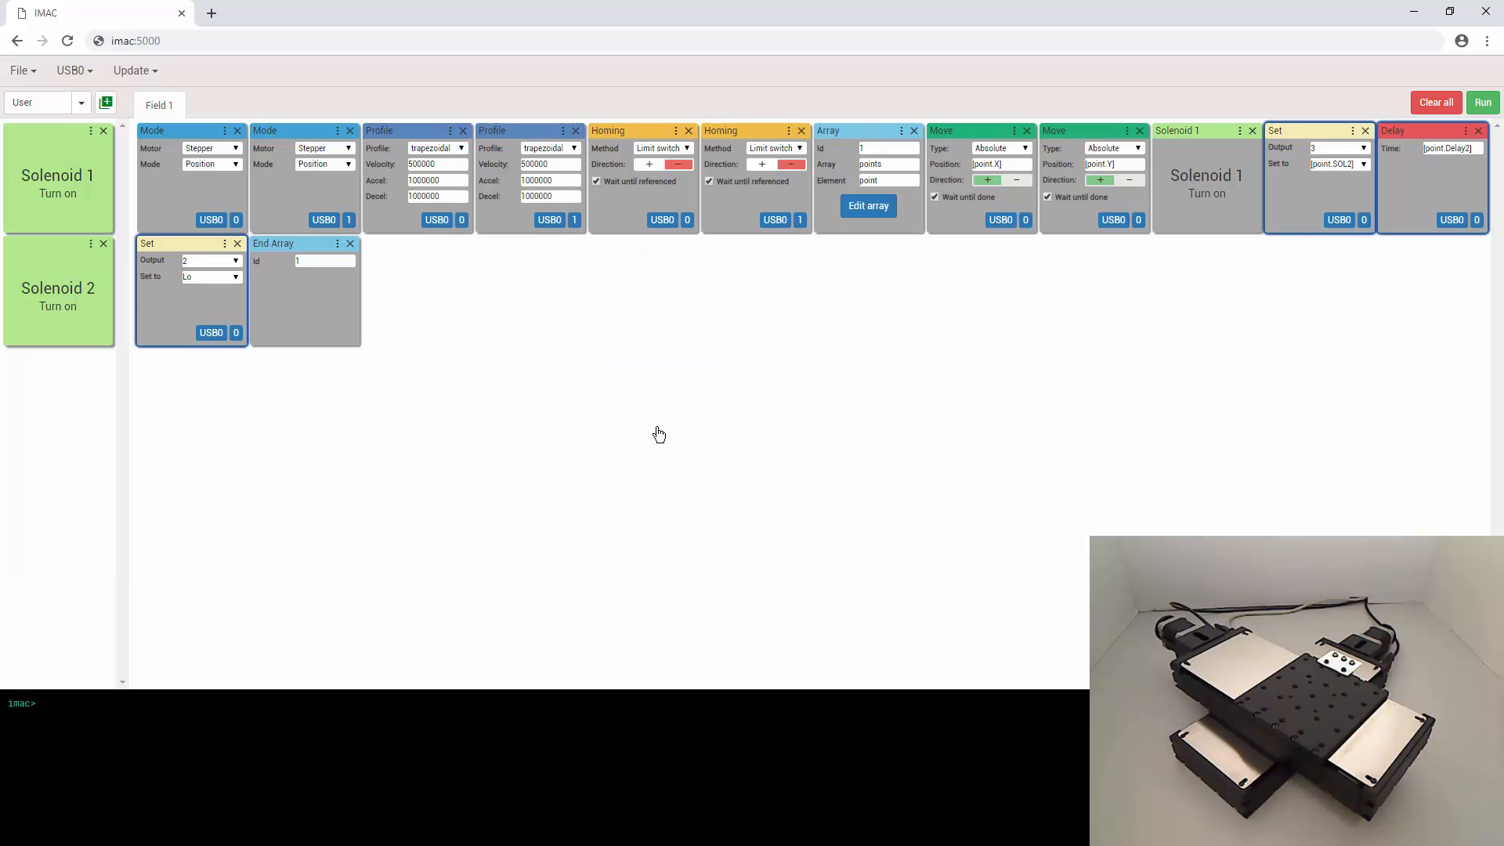
Replace the separate Set, Delay and Set blocks after Solenoid 1 with the Solenoid 2 user block.
click(1366, 131)
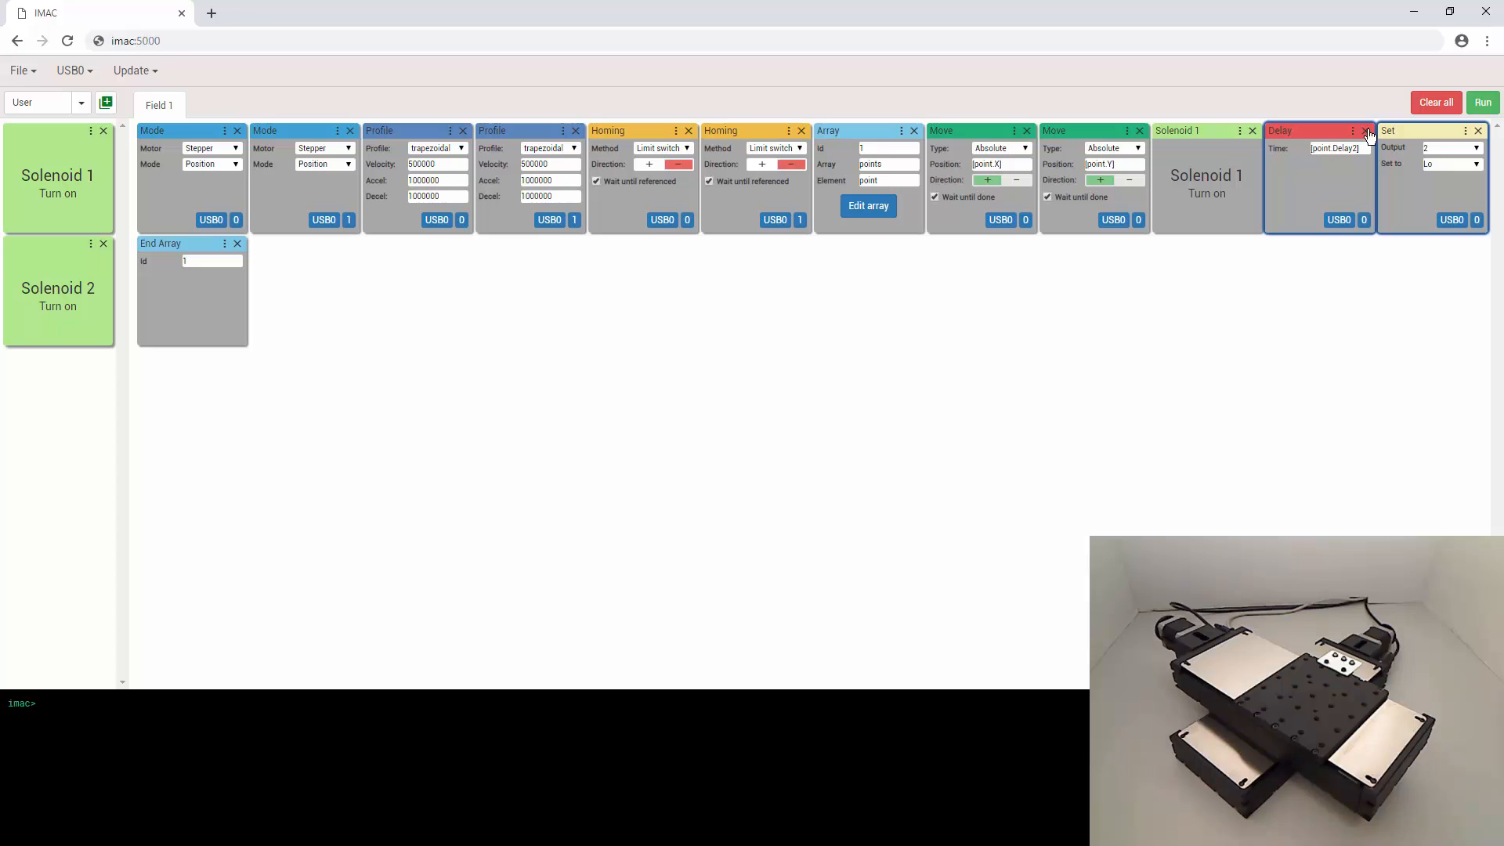
click(1366, 132)
click(1366, 131)
drag(44, 309, 1303, 195)
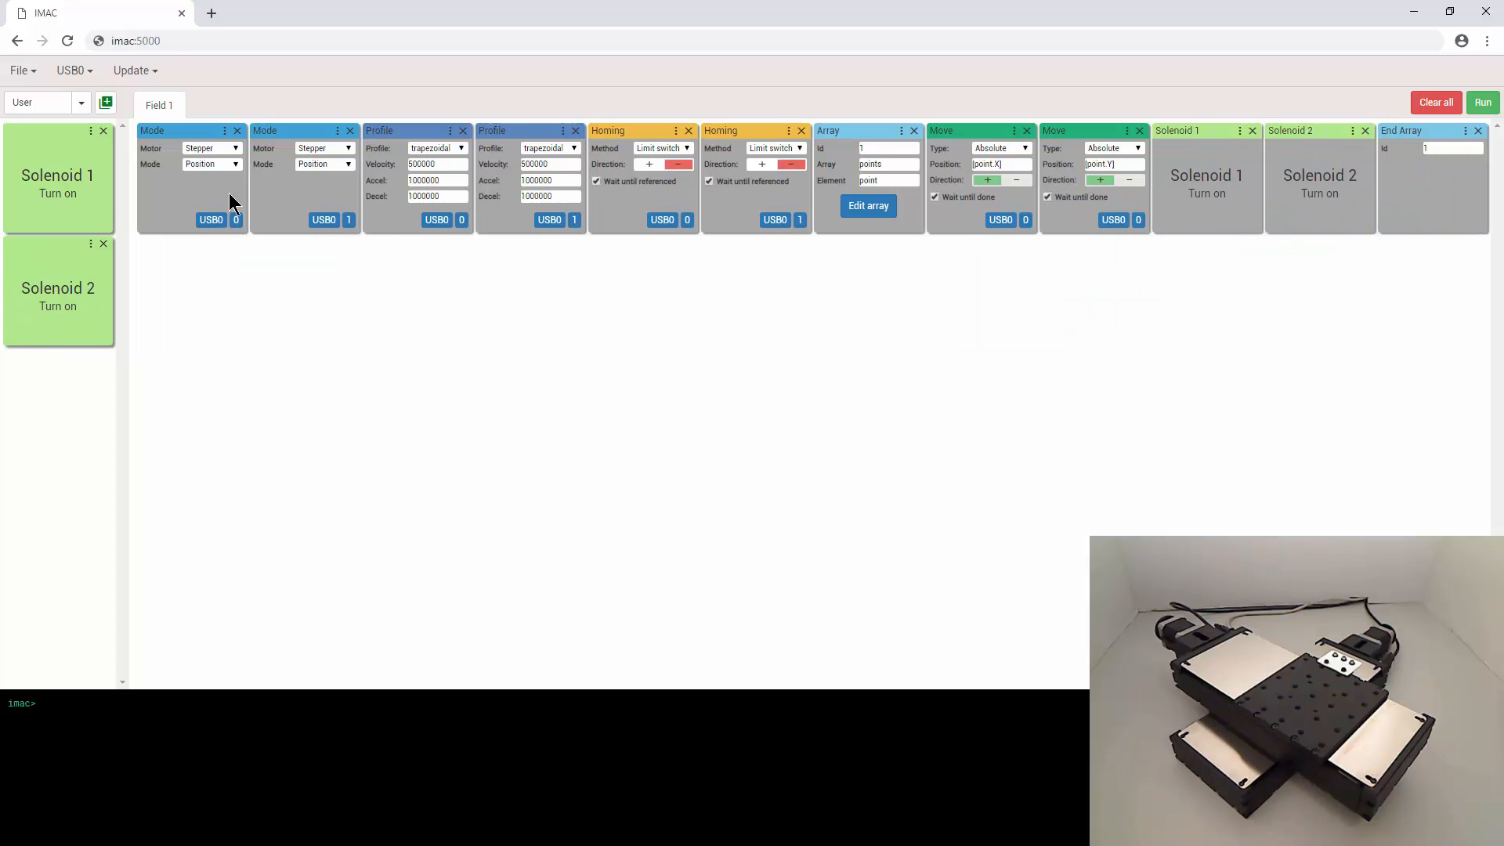
Insert two Set digital output blocks from the I/O group between Solenoid 2 and End Array.
click(81, 103)
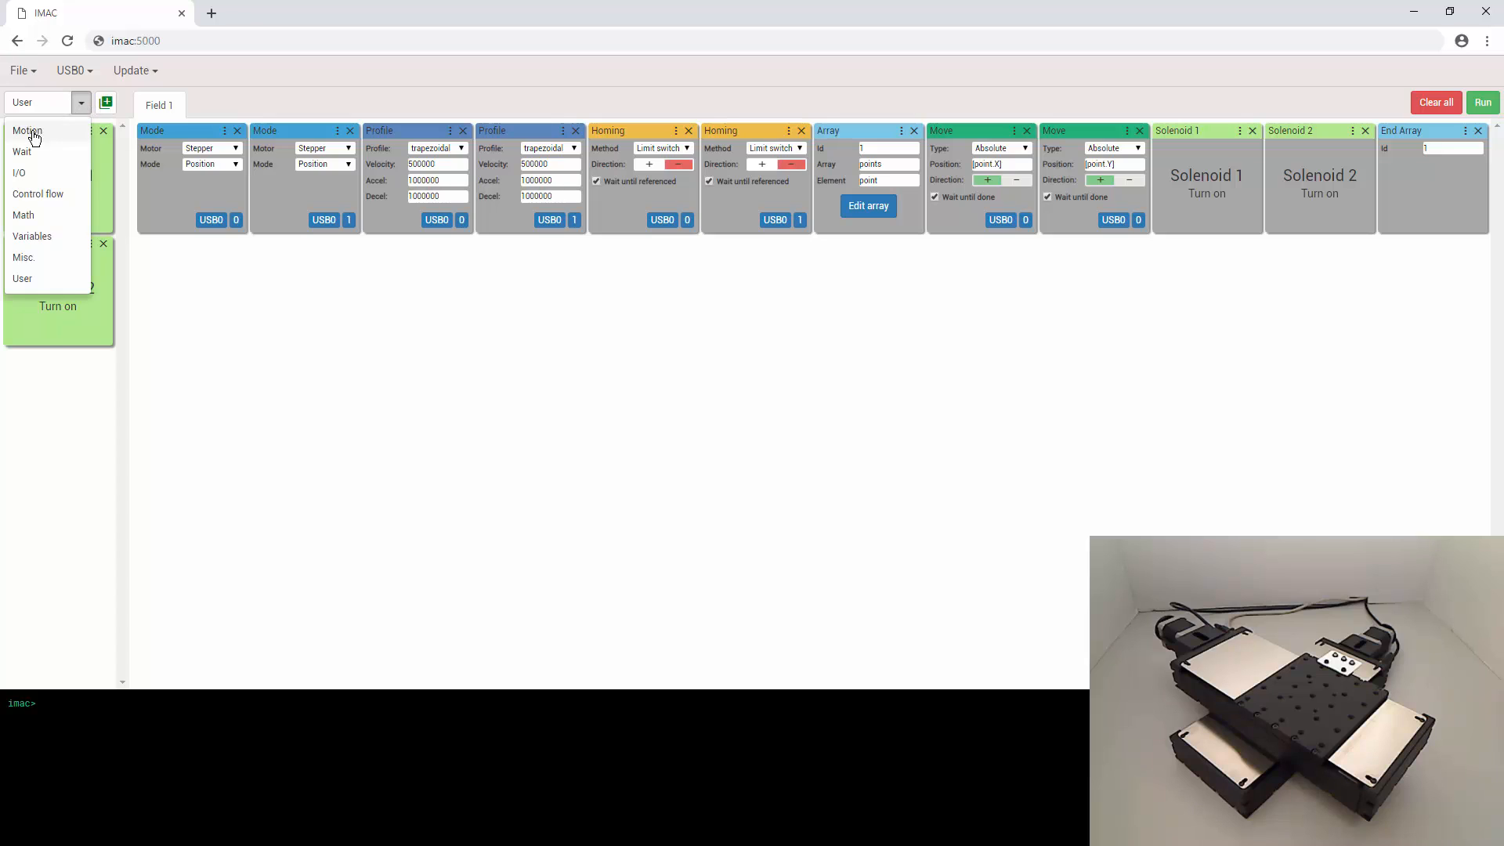
click(30, 171)
drag(39, 185, 1412, 198)
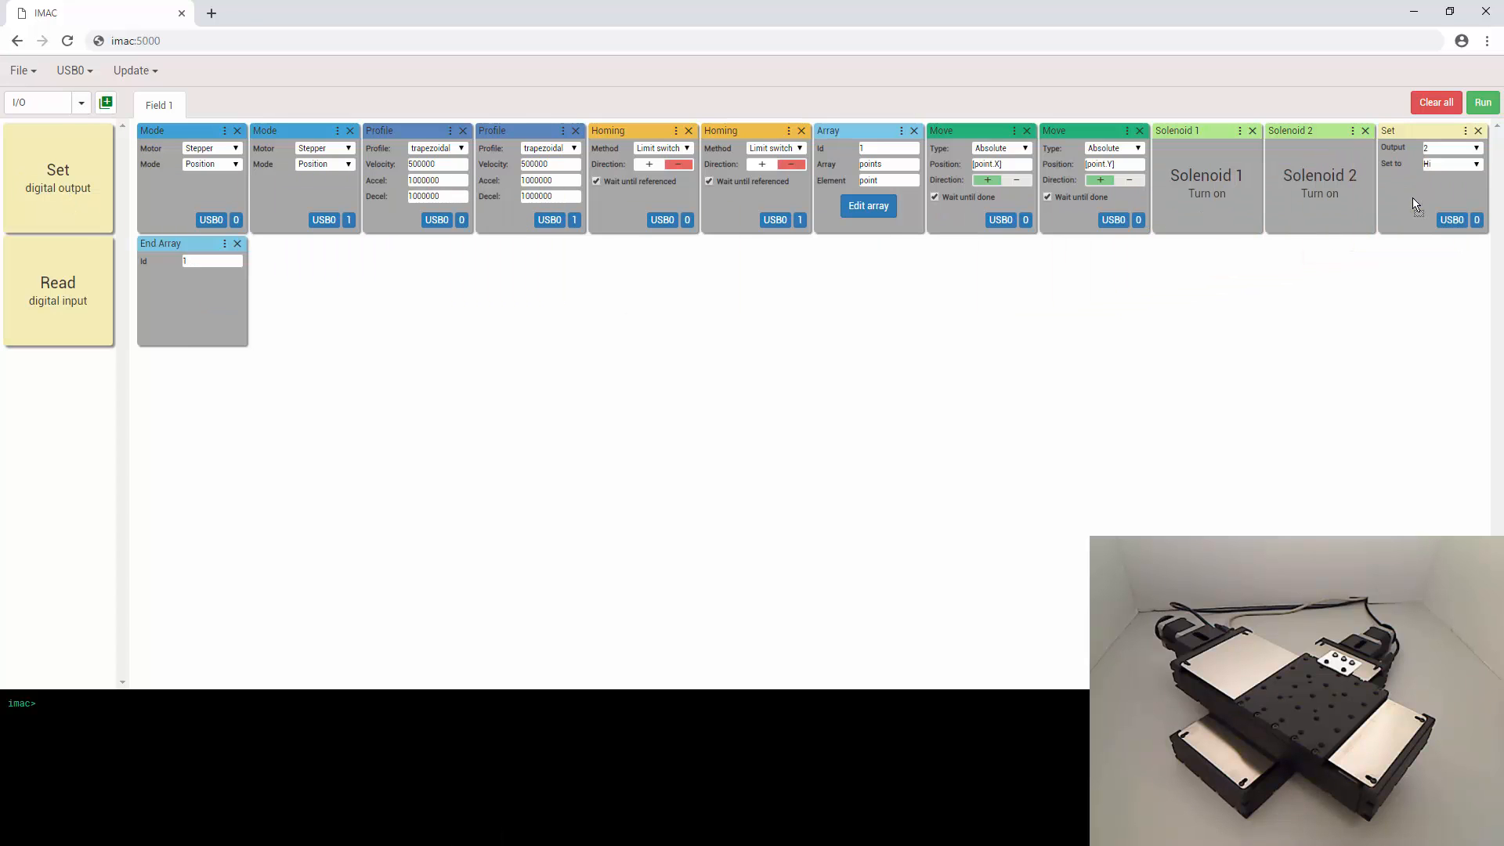
drag(44, 221, 192, 312)
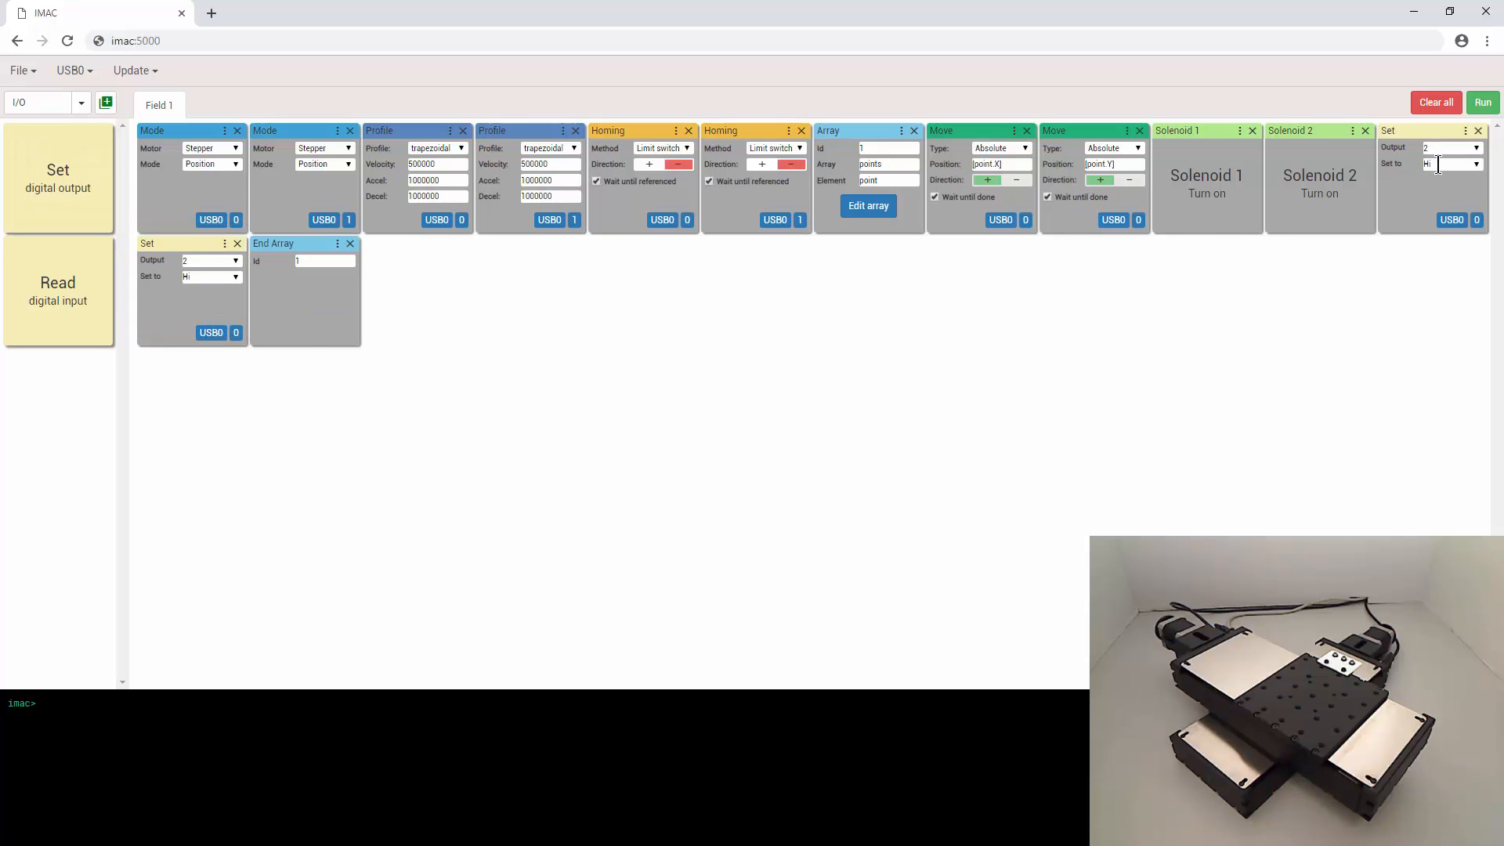
Configure the first Set block after Solenoid 2 to set output 3 to [point.SOL3].
click(1472, 149)
click(1435, 173)
text([point])
text(SOL3)
Set the second Set block after Solenoid 2 to Lo, and assign both Set blocks to axis 1.
click(234, 279)
click(1477, 221)
click(235, 332)
click(235, 370)
Insert a Delay block from the Wait group between the two Set blocks after Solenoid 2, with its time set to [point.Delay3].
click(82, 105)
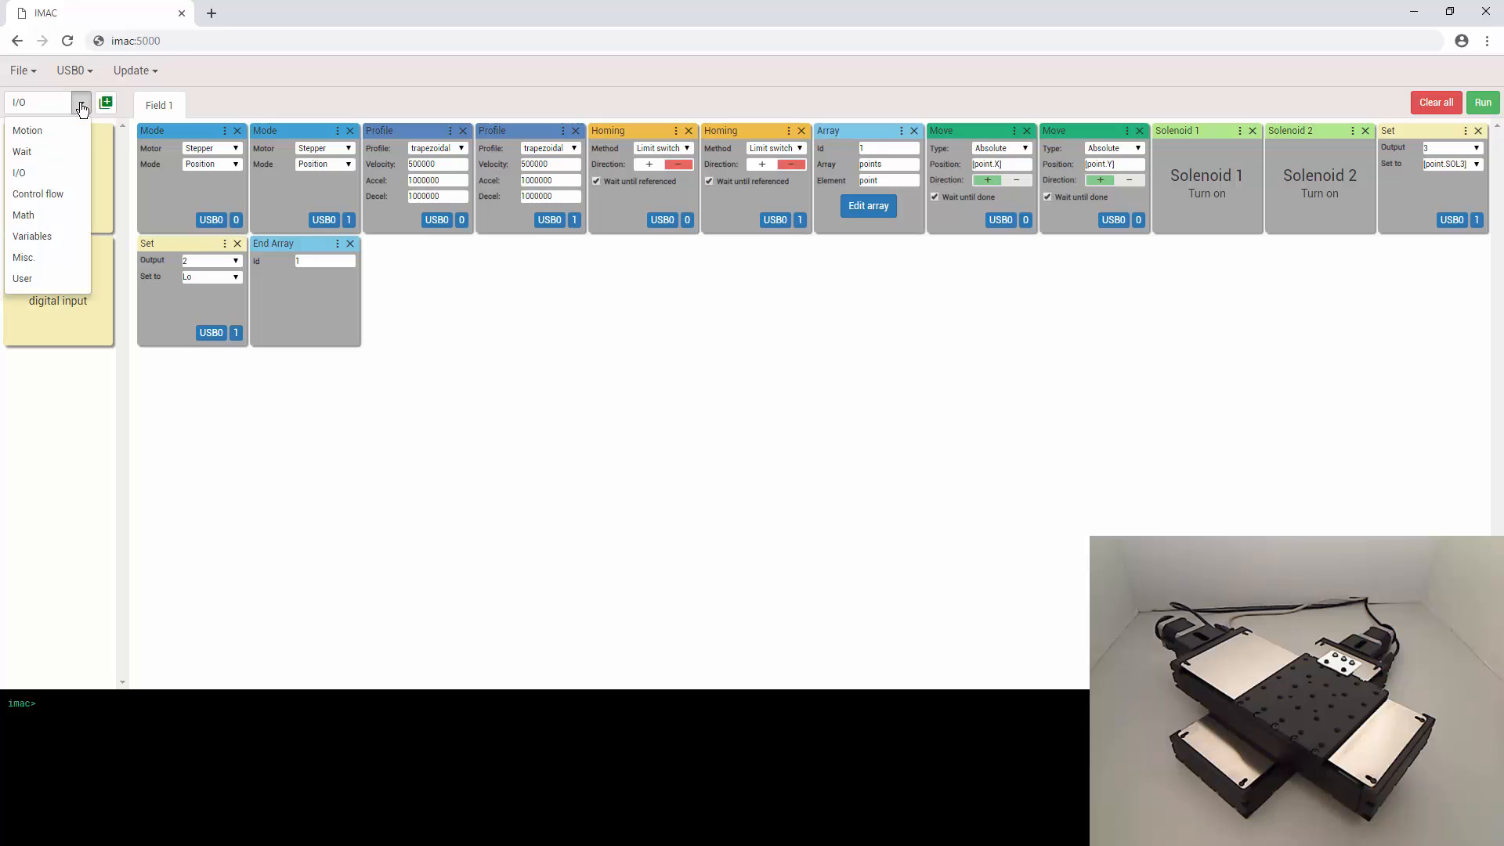
click(21, 151)
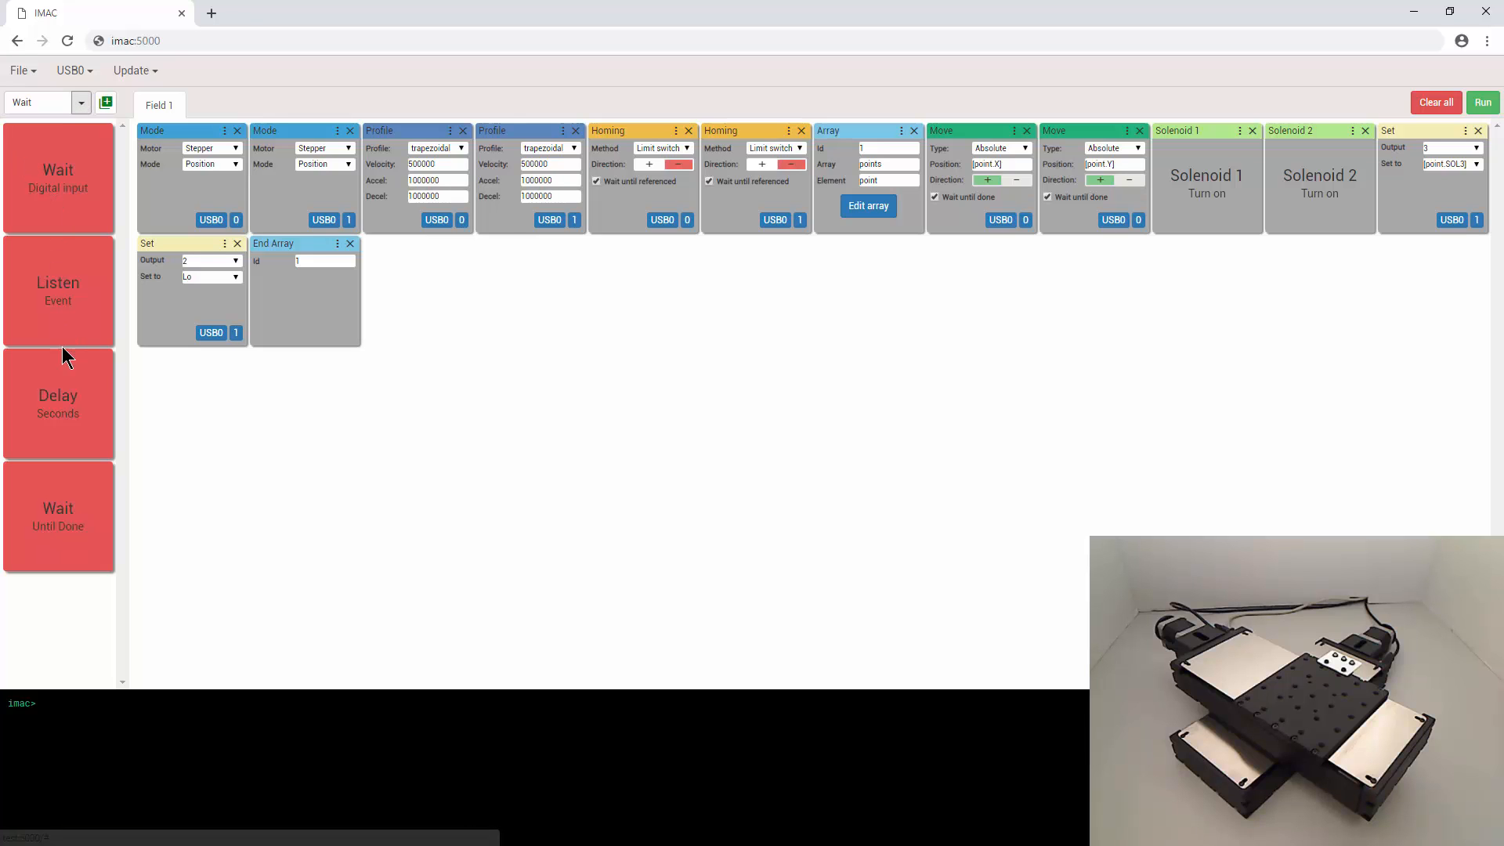
drag(64, 354, 179, 305)
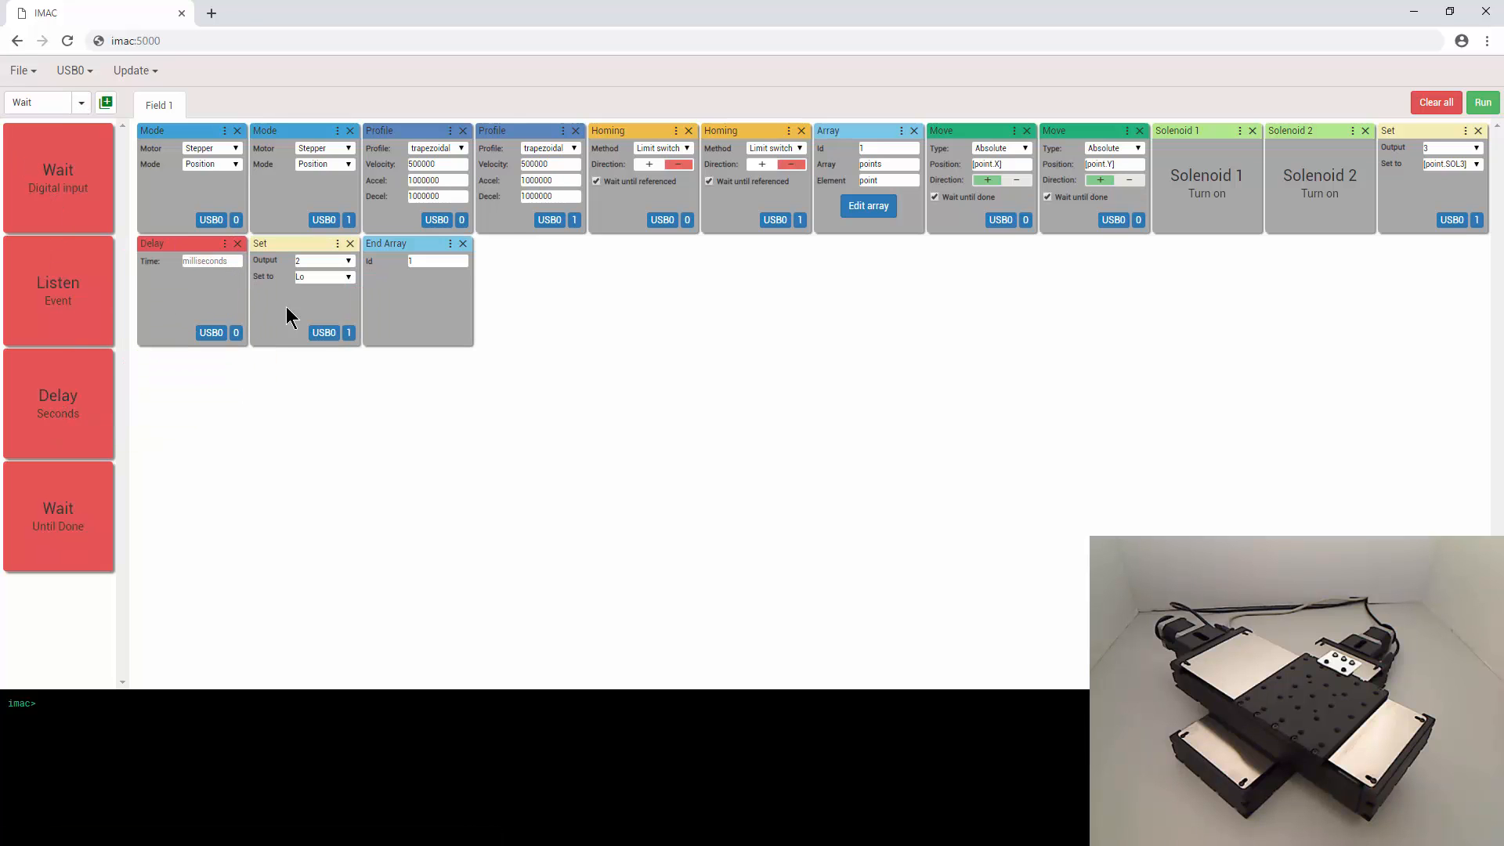
click(214, 261)
text(1)
text(point])
text(.Delay3)
text(])
text(3)
click(259, 399)
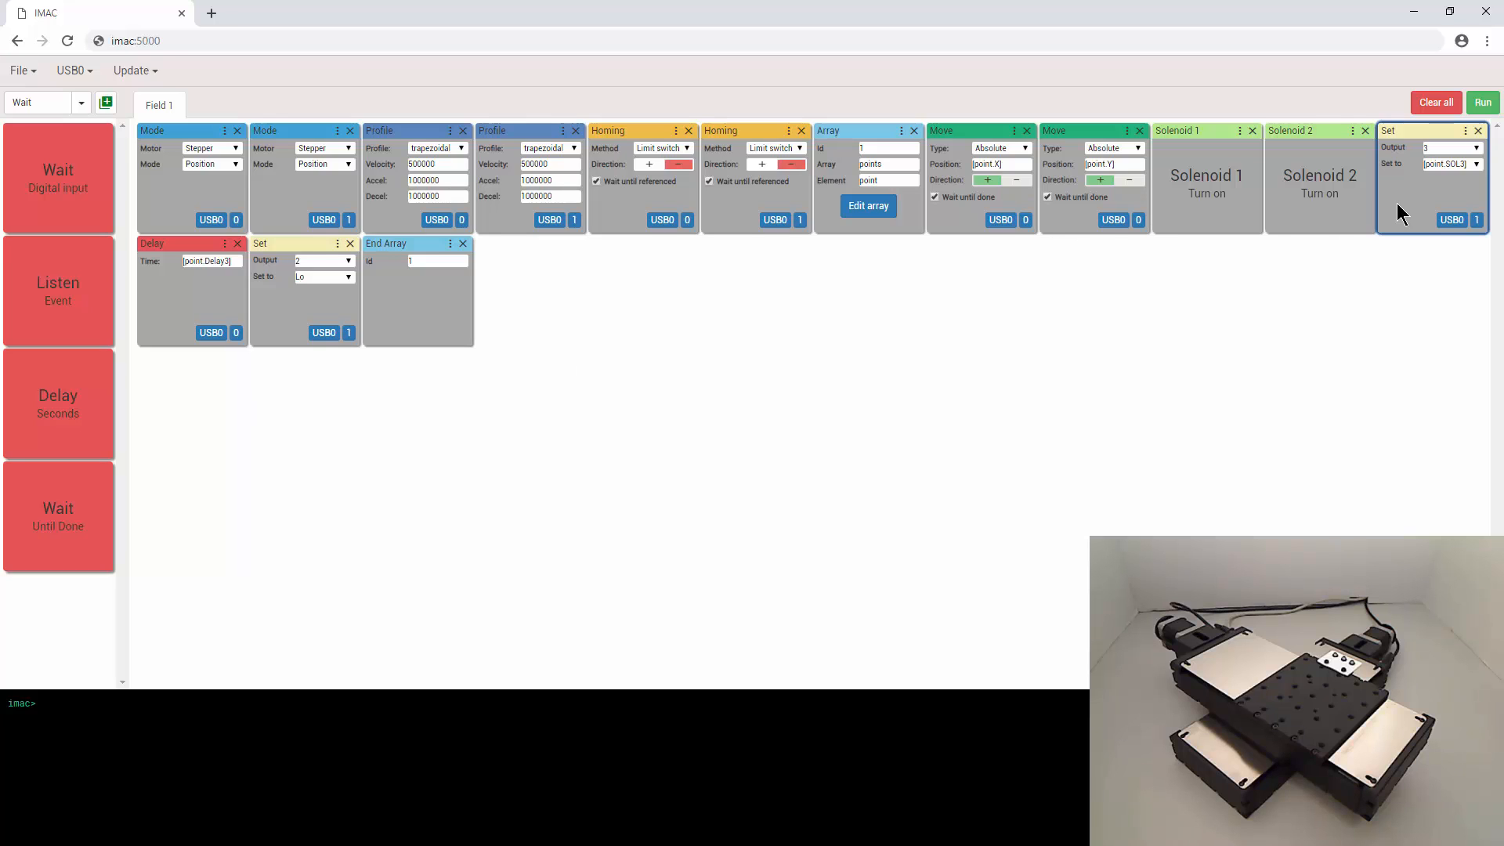
Create a user block named Solenoid 3 with the subtitle Turn on from the Set, Delay and Set blocks after Solenoid 2.
click(170, 304)
click(282, 304)
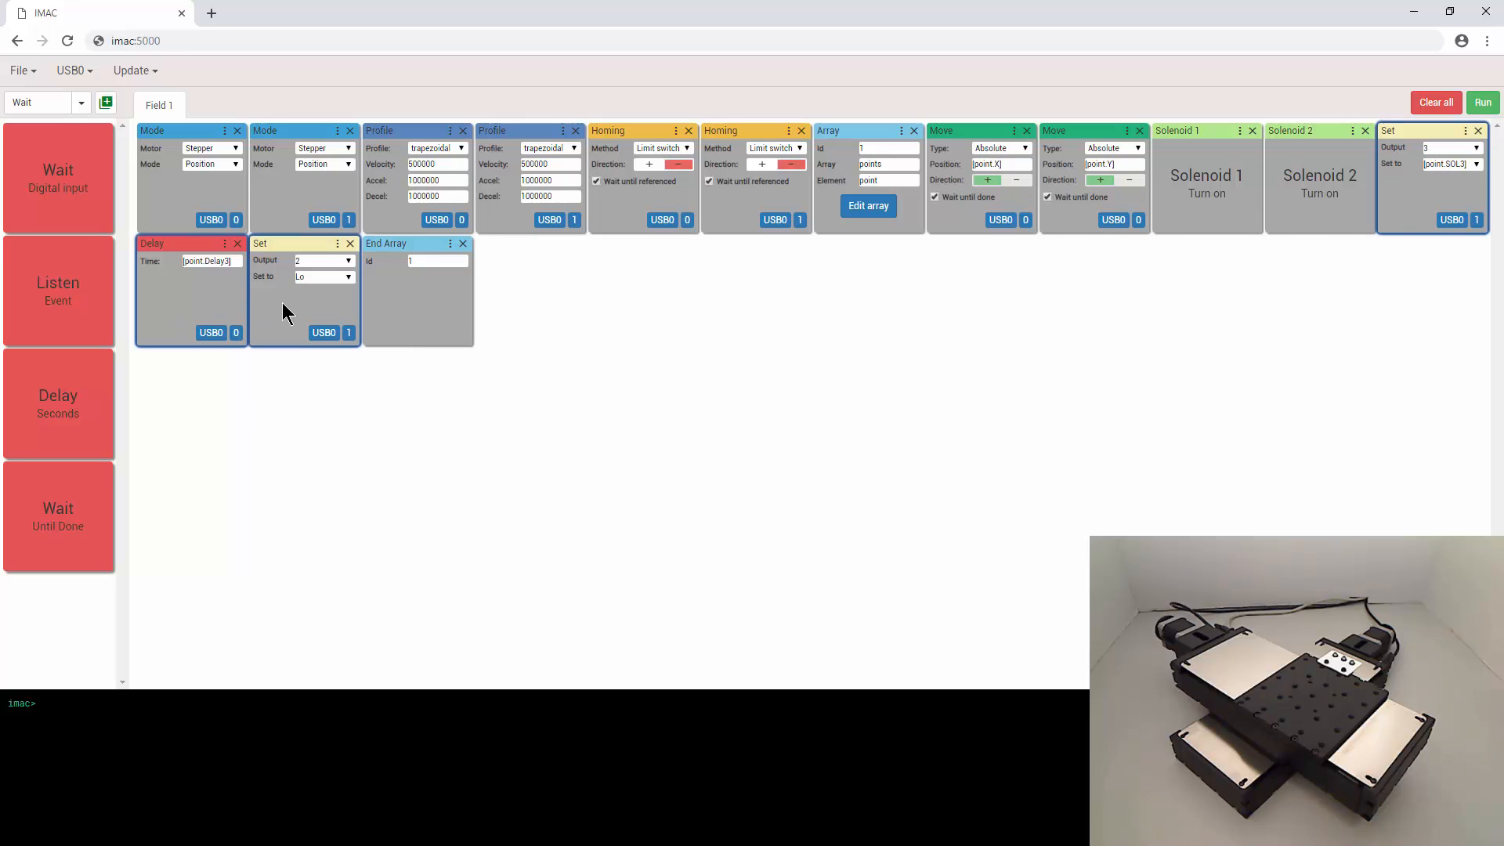
click(106, 103)
click(667, 297)
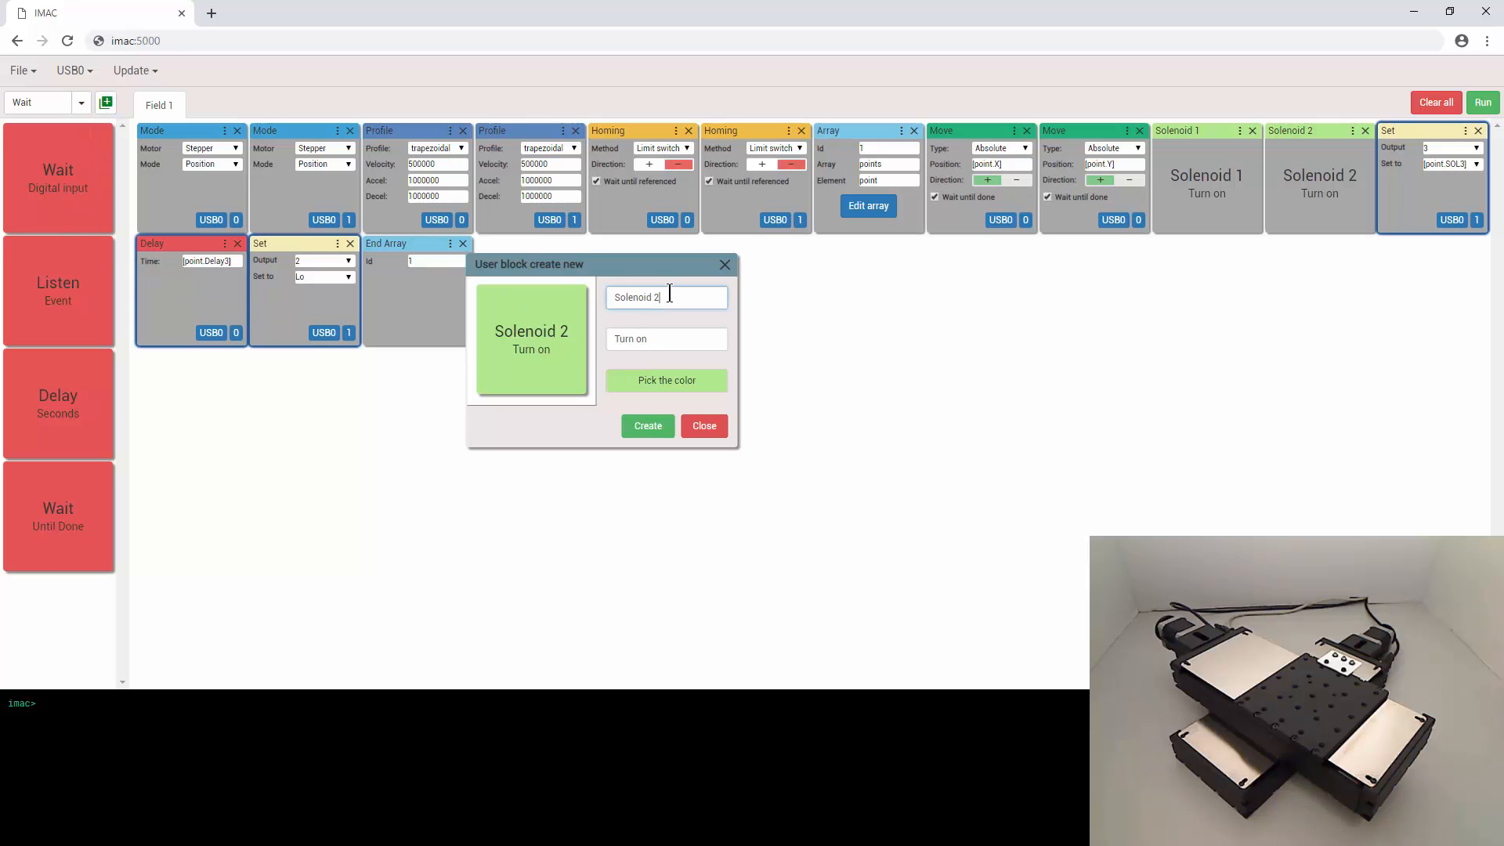
key(BackSpace)
text(3)
click(647, 425)
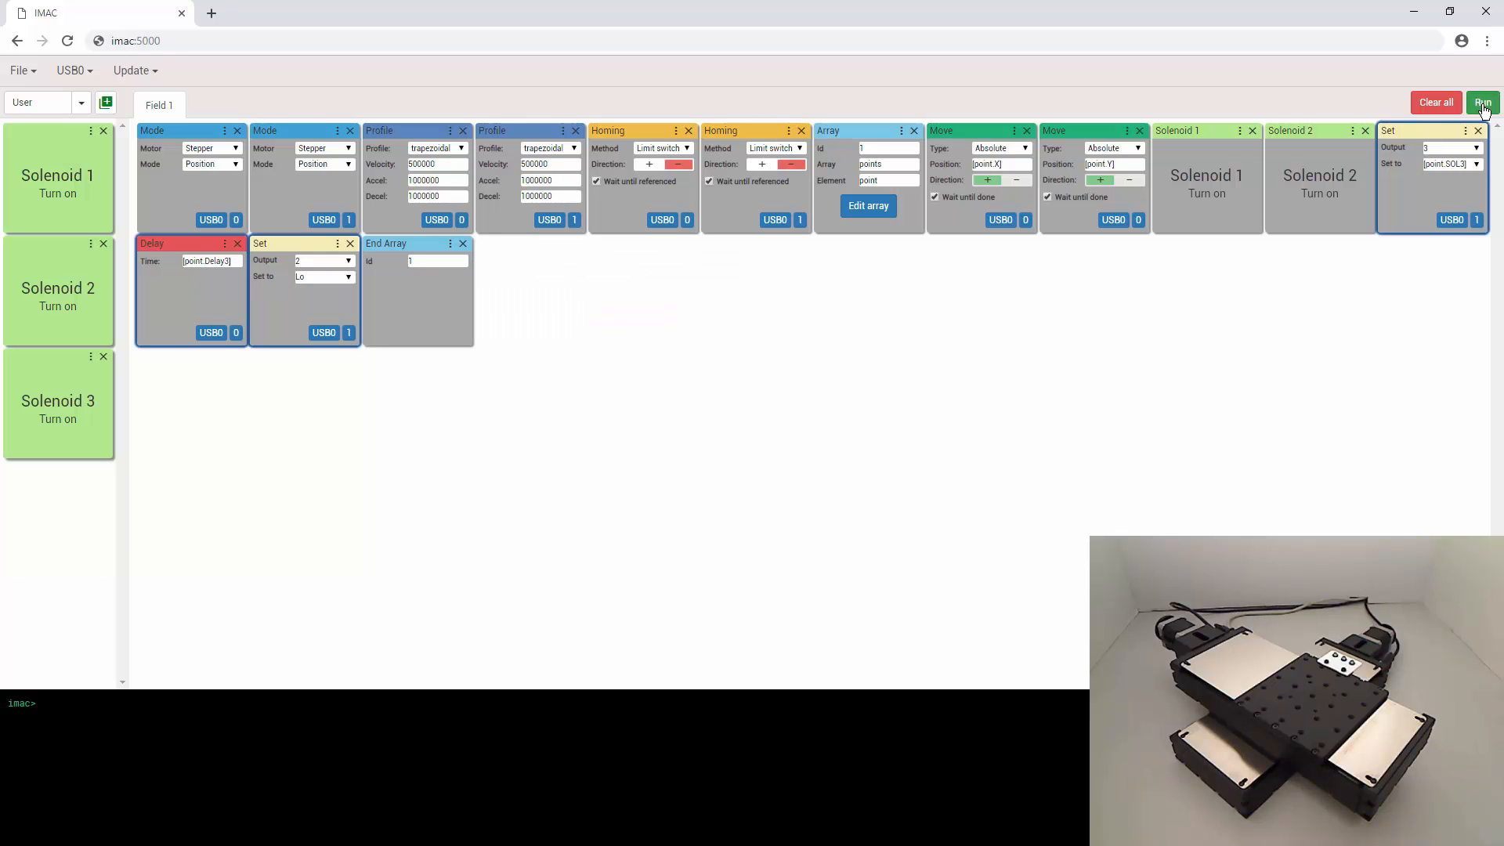
Replace the separate Set, Delay and Set blocks before End Array with the Solenoid 3 user block.
click(1478, 131)
click(1478, 131)
click(1478, 131)
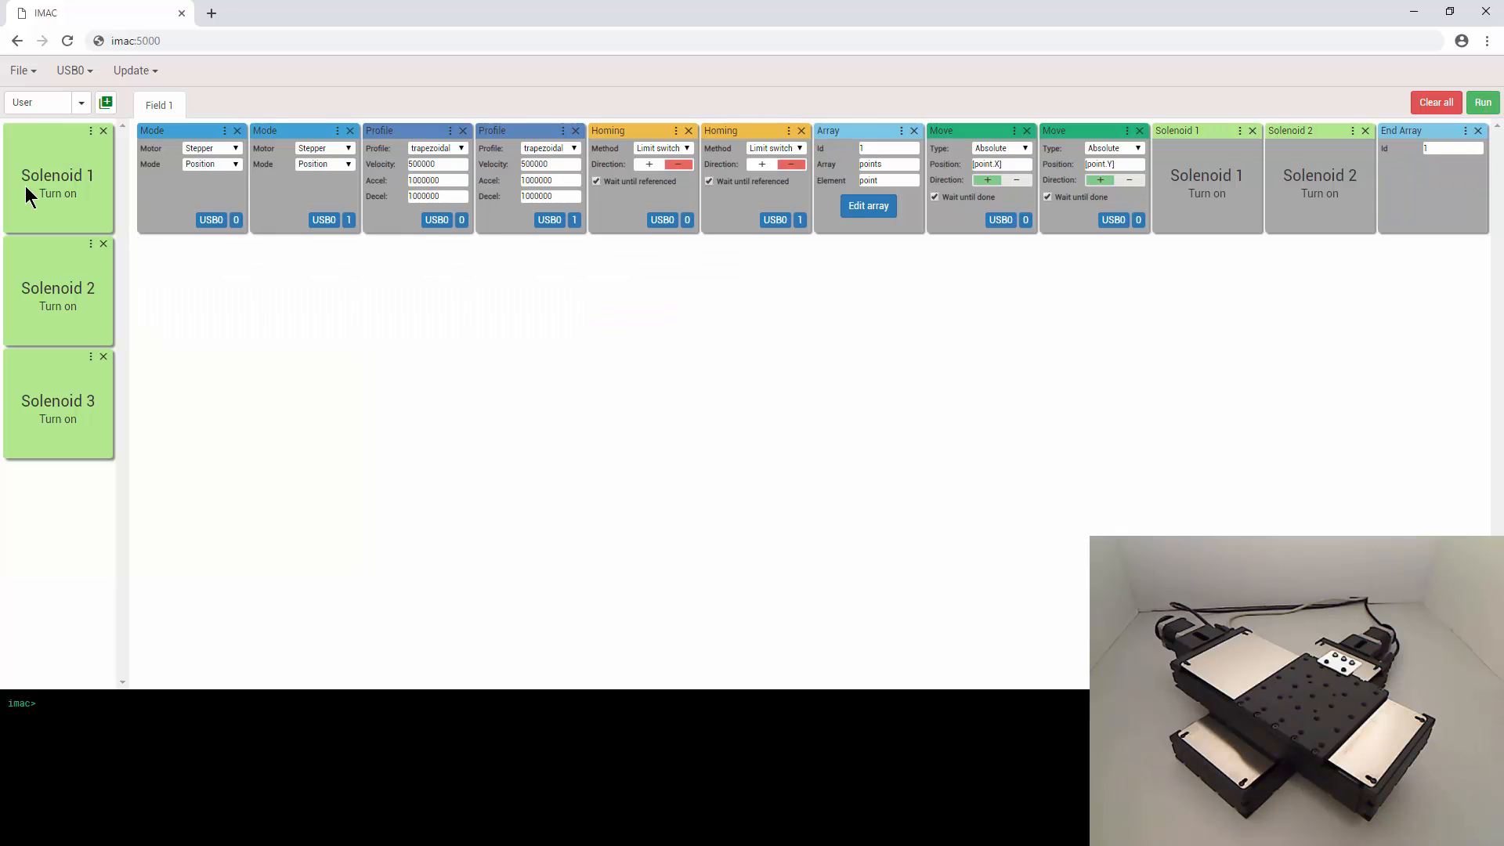
drag(82, 391, 1444, 166)
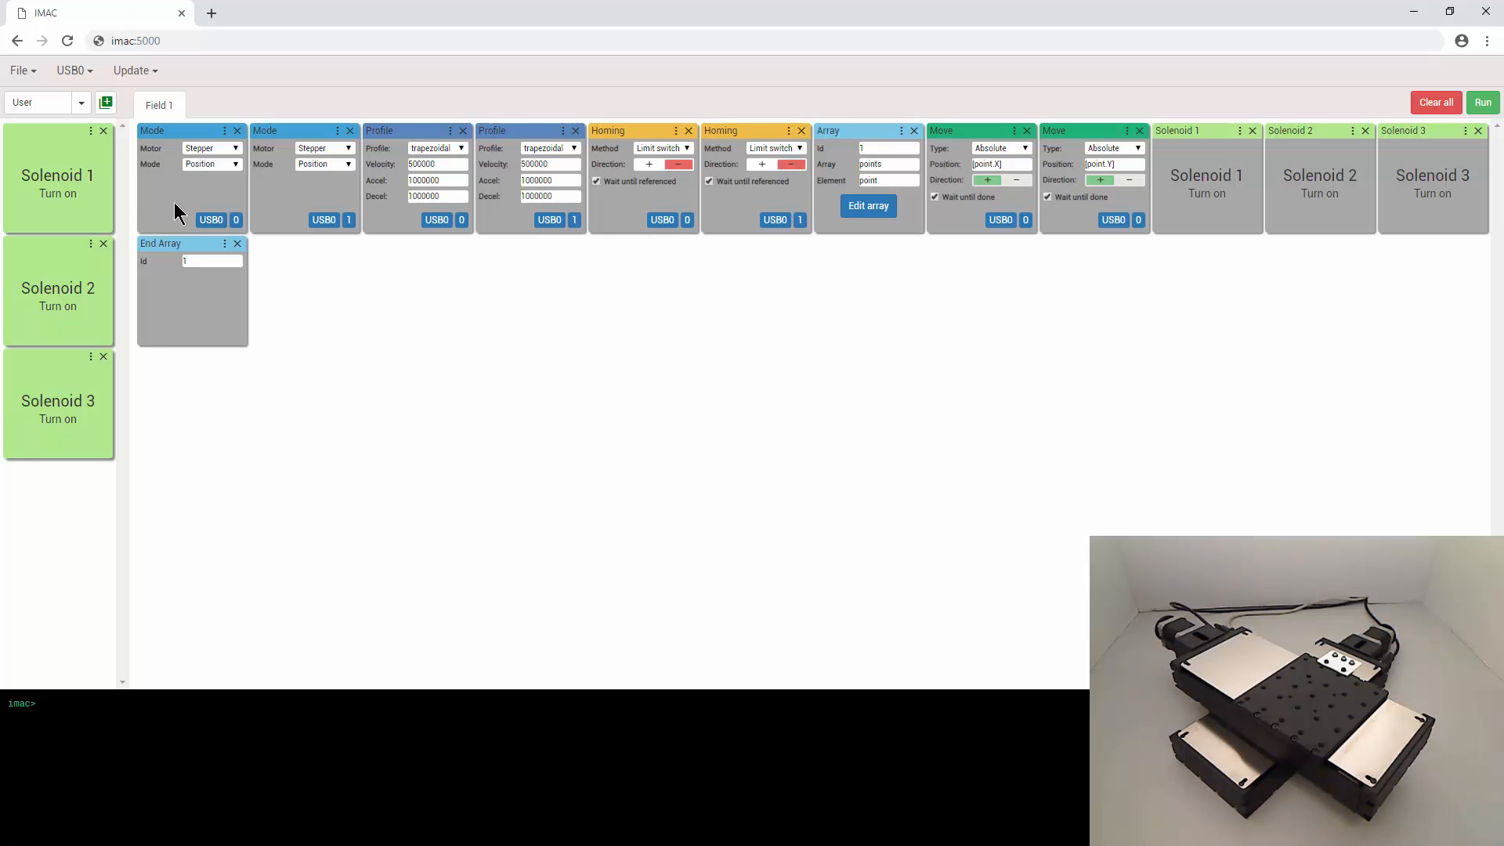
Create a light blue user block named CONFIG with the subtitle AXES from the two Mode, two Profile and two Homing blocks.
drag(174, 202, 729, 228)
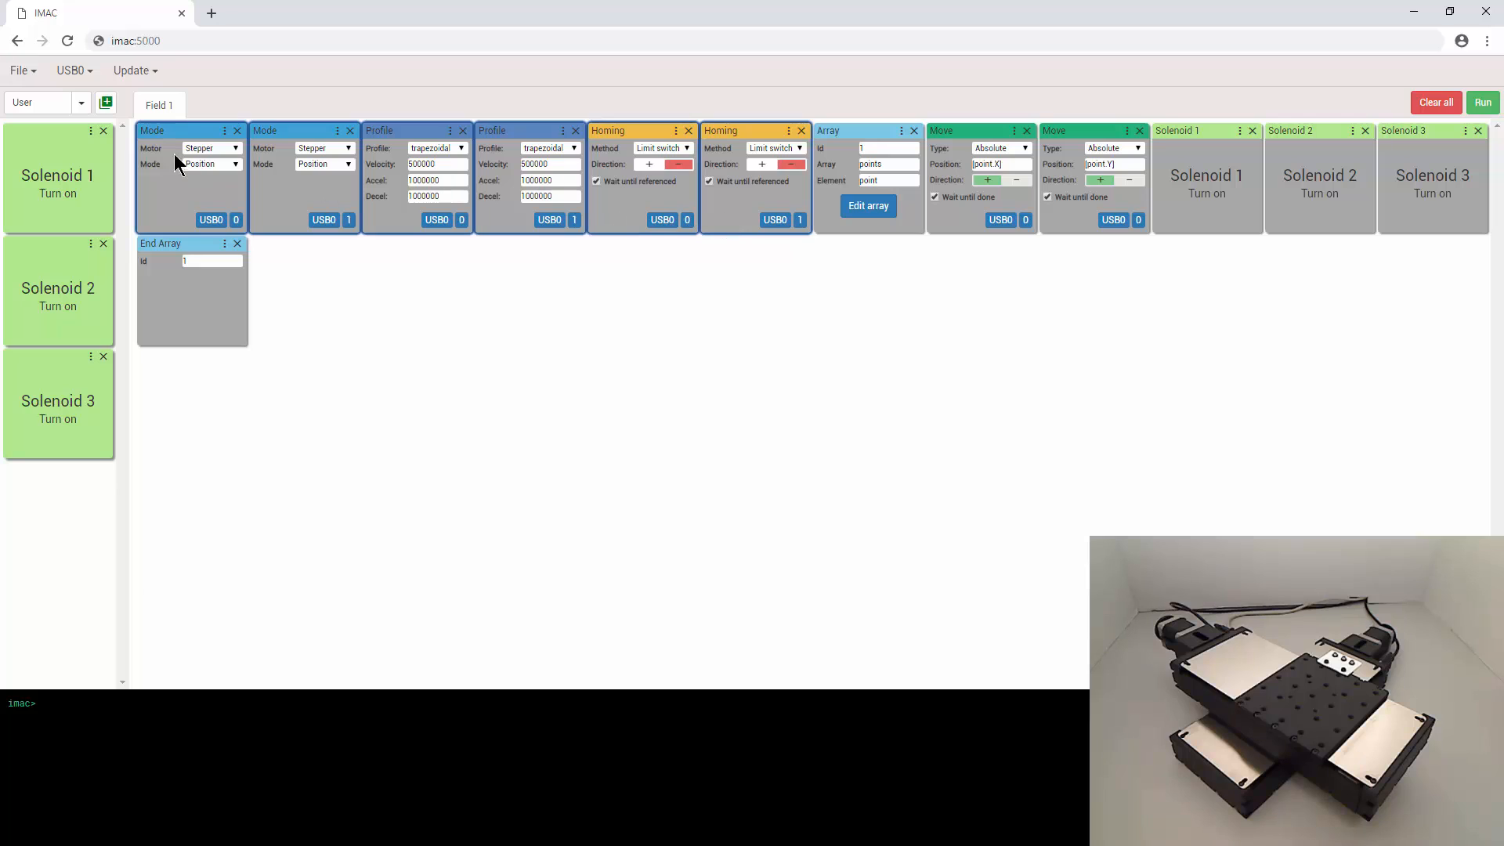
click(107, 102)
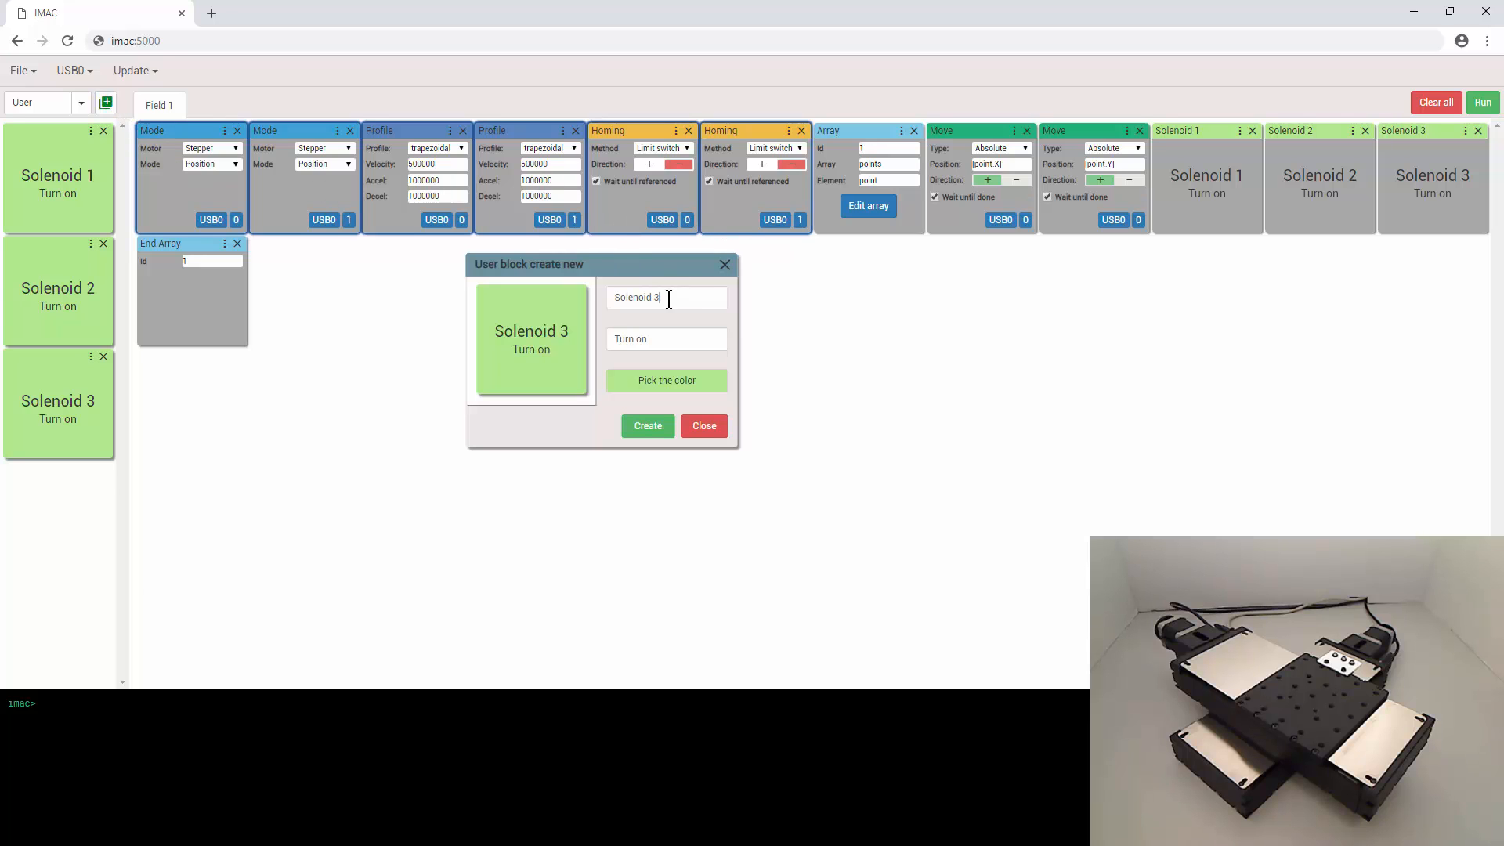
drag(668, 299, 568, 300)
text(CONFIG)
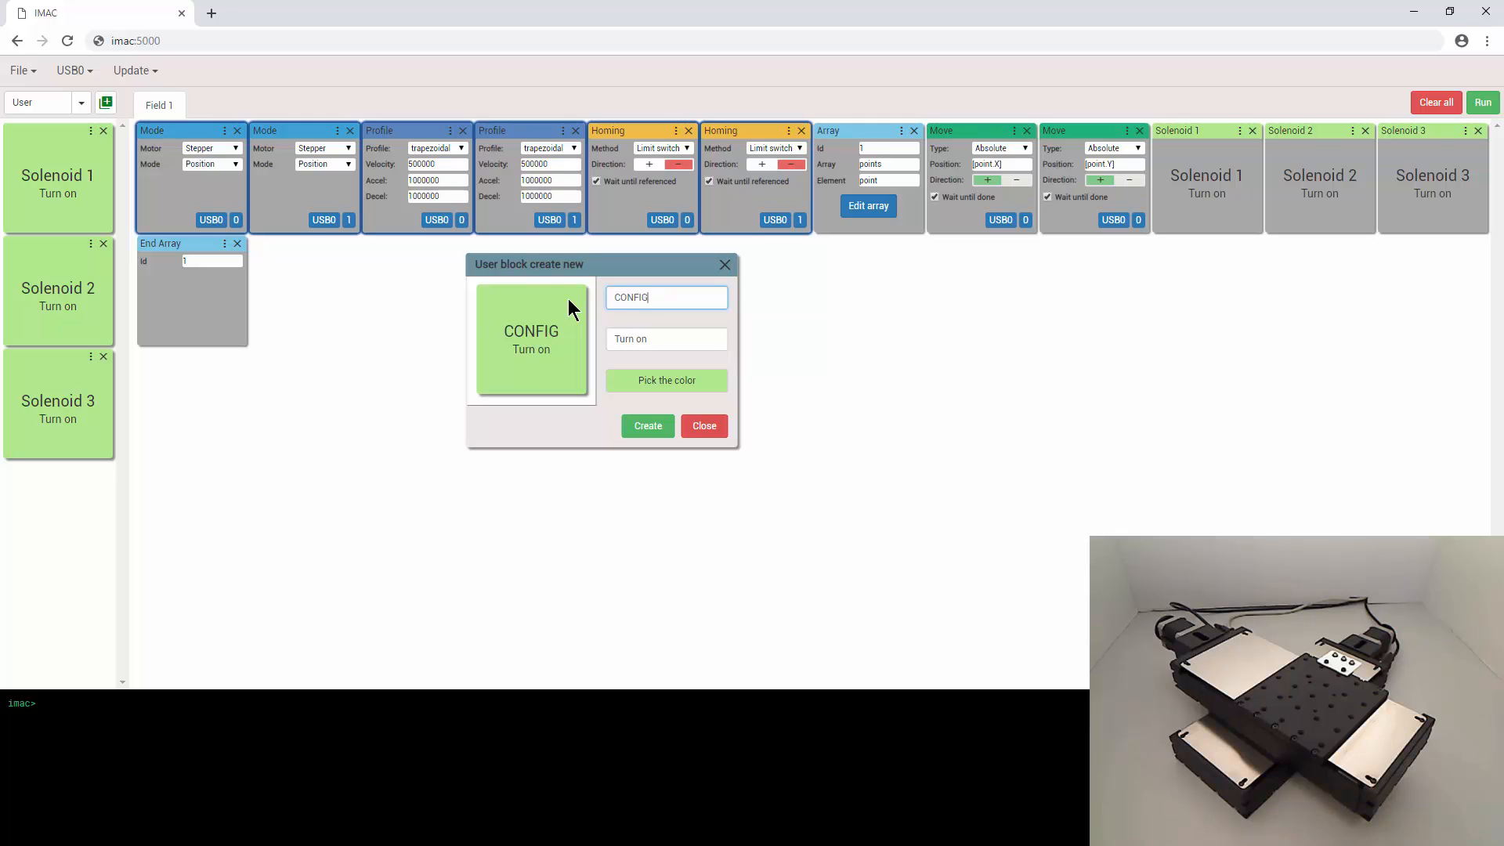
key(Tab)
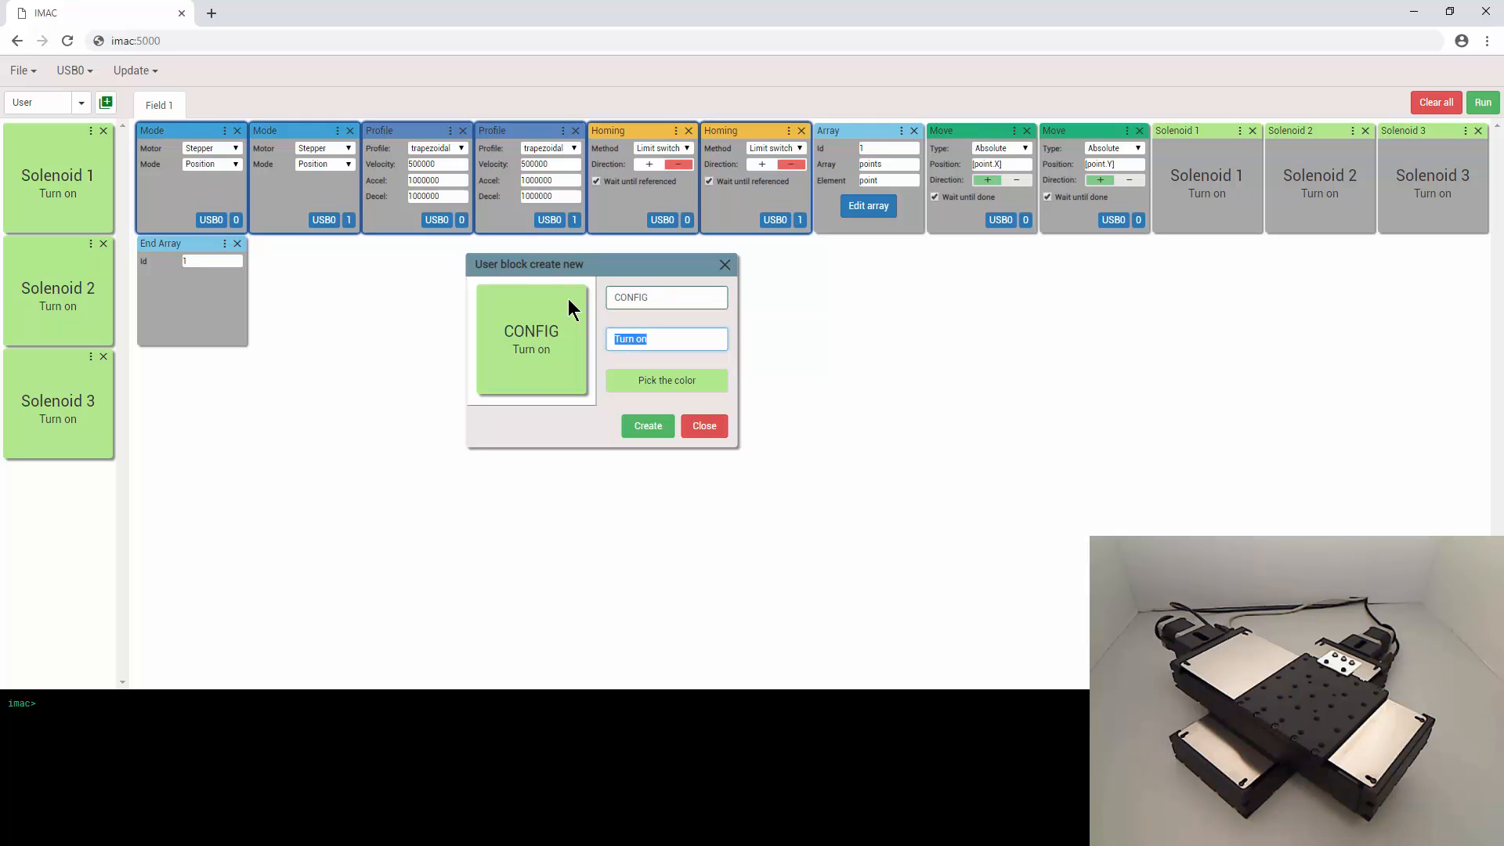
text(AXES)
click(657, 375)
click(753, 476)
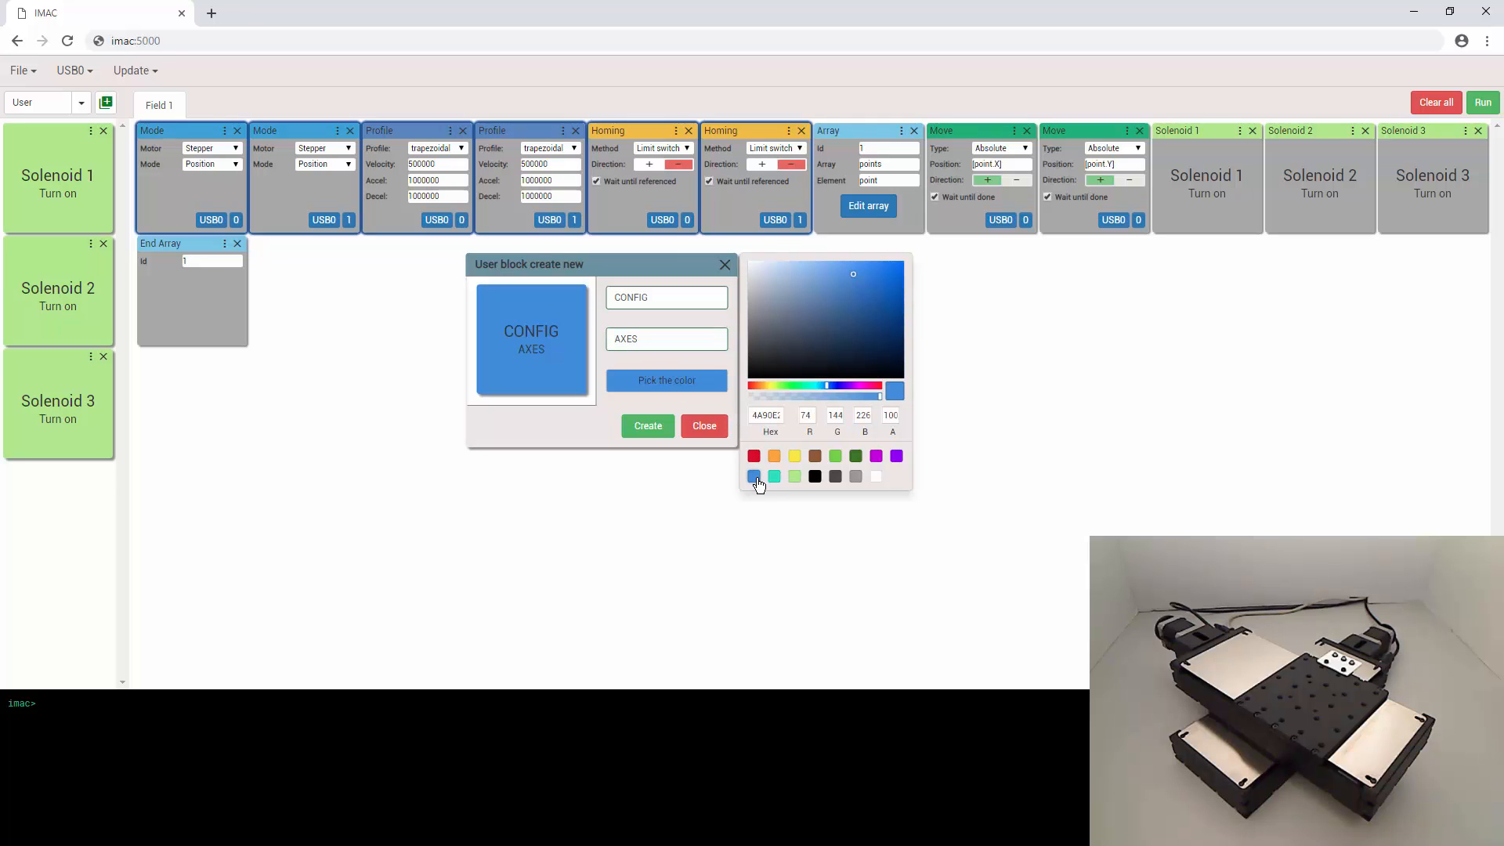
click(830, 275)
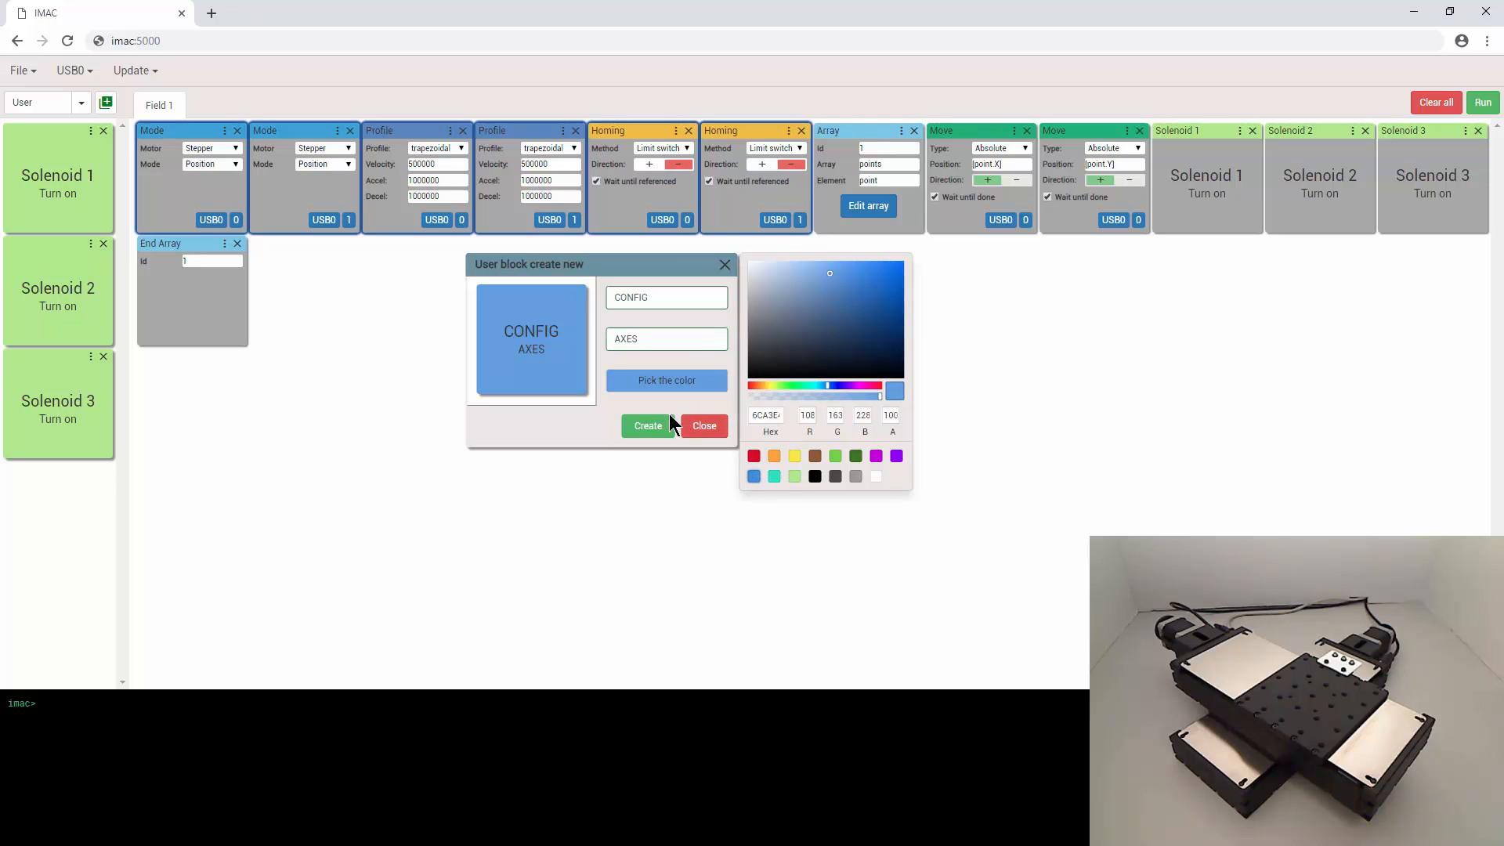
click(648, 425)
Replace the separate Mode, Profile and Homing blocks at the start of the program with the CONFIG user block.
click(237, 131)
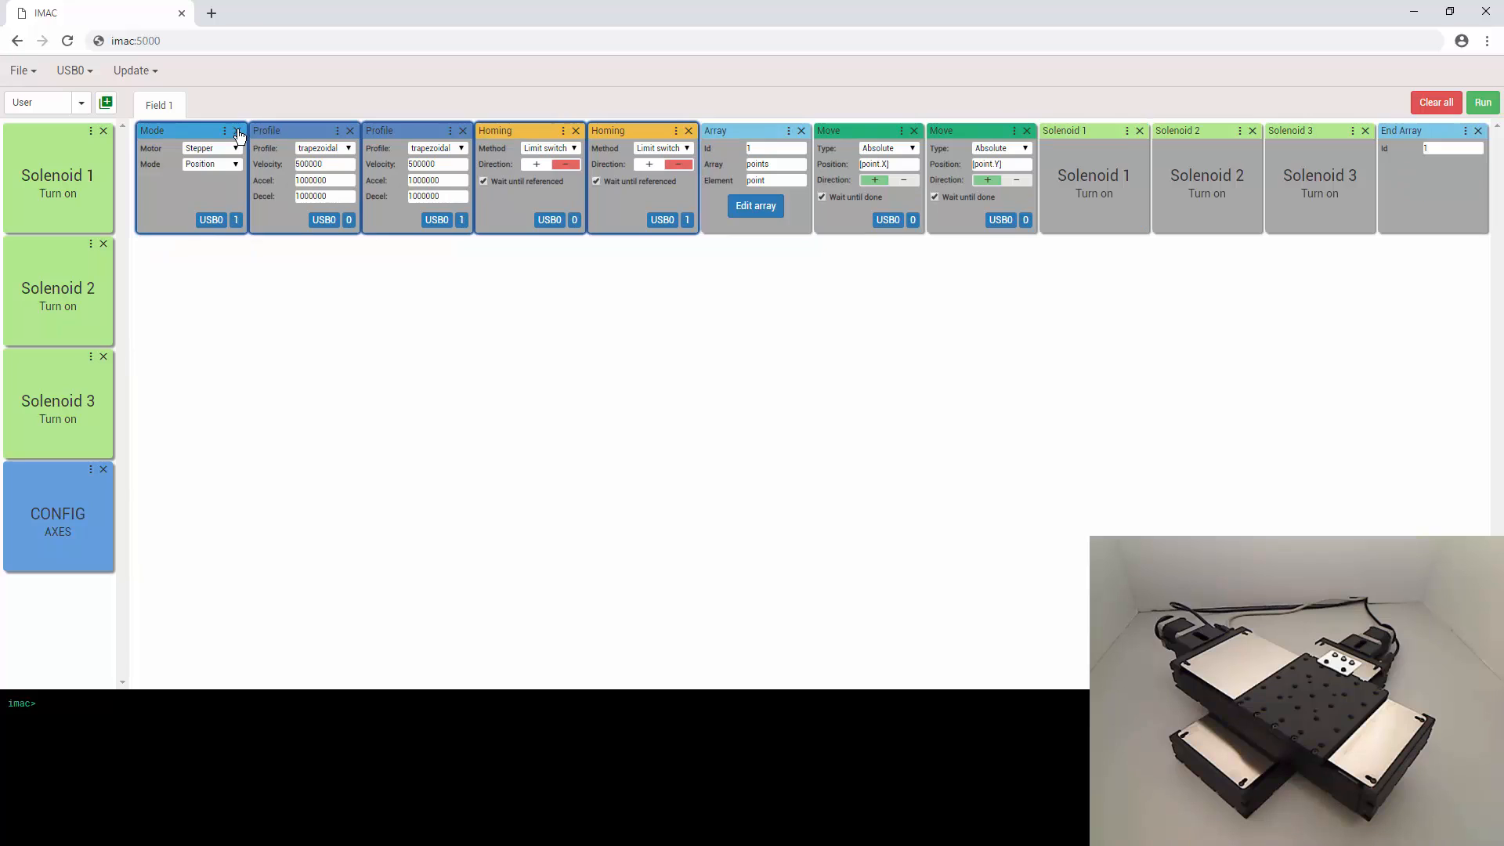
click(237, 131)
click(237, 131)
click(237, 131)
click(237, 131)
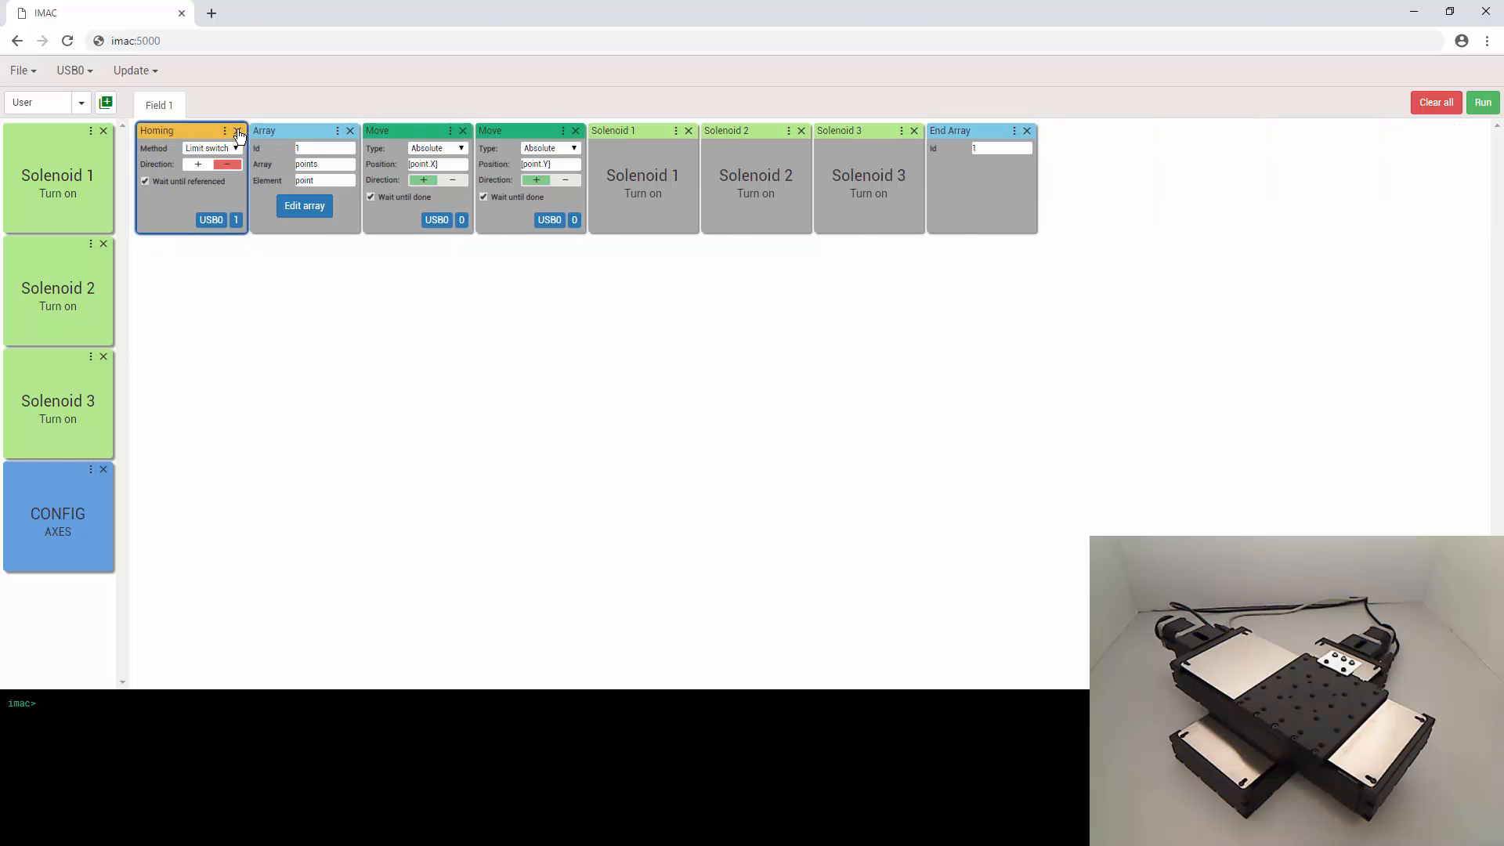
click(238, 131)
drag(54, 497, 189, 177)
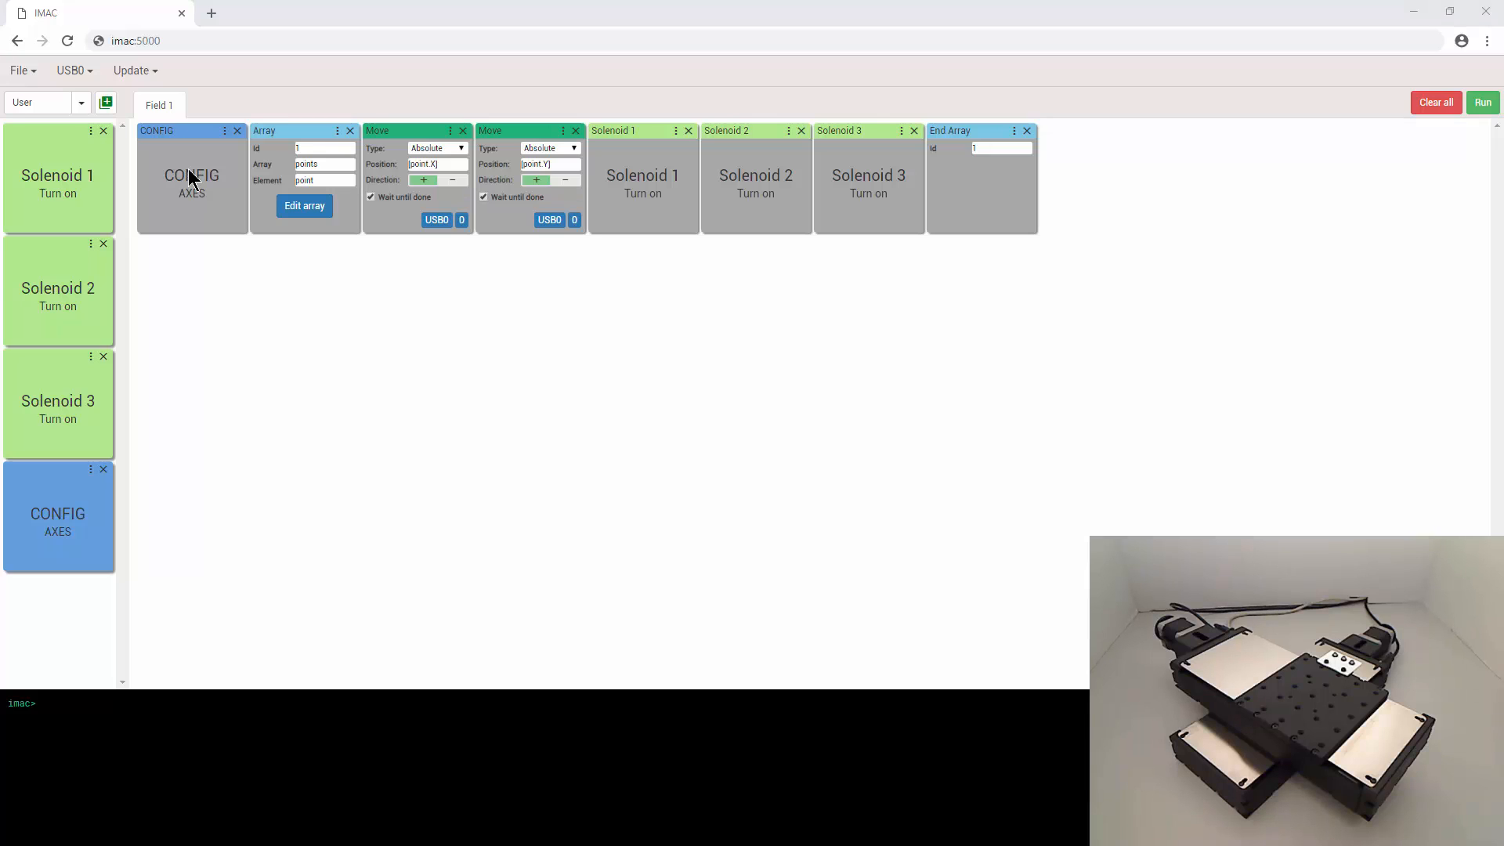
Assign the [point.Y] Move block to axis 1 and run the program.
click(575, 221)
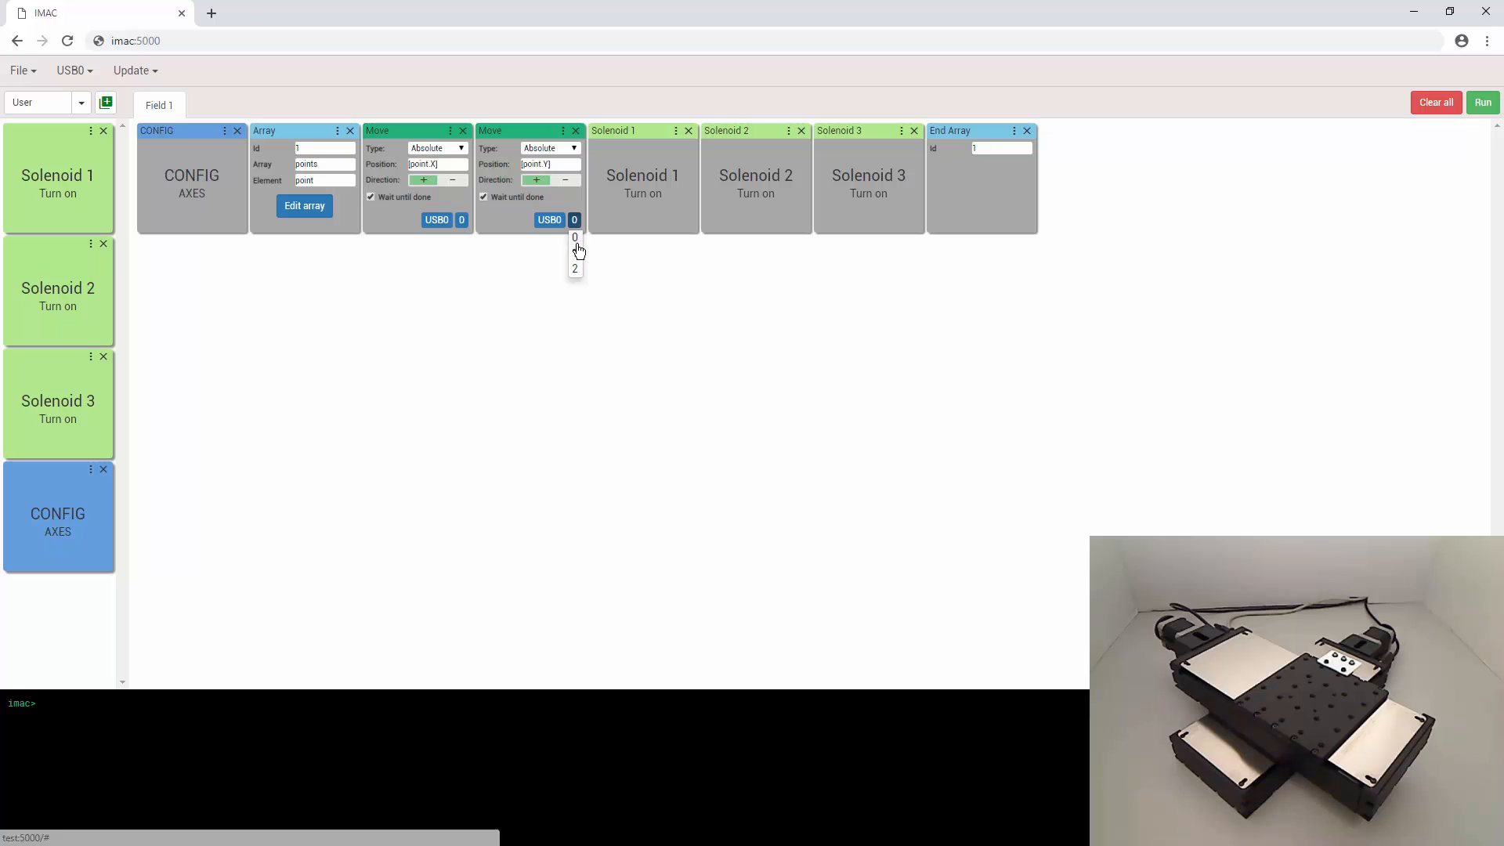
click(574, 251)
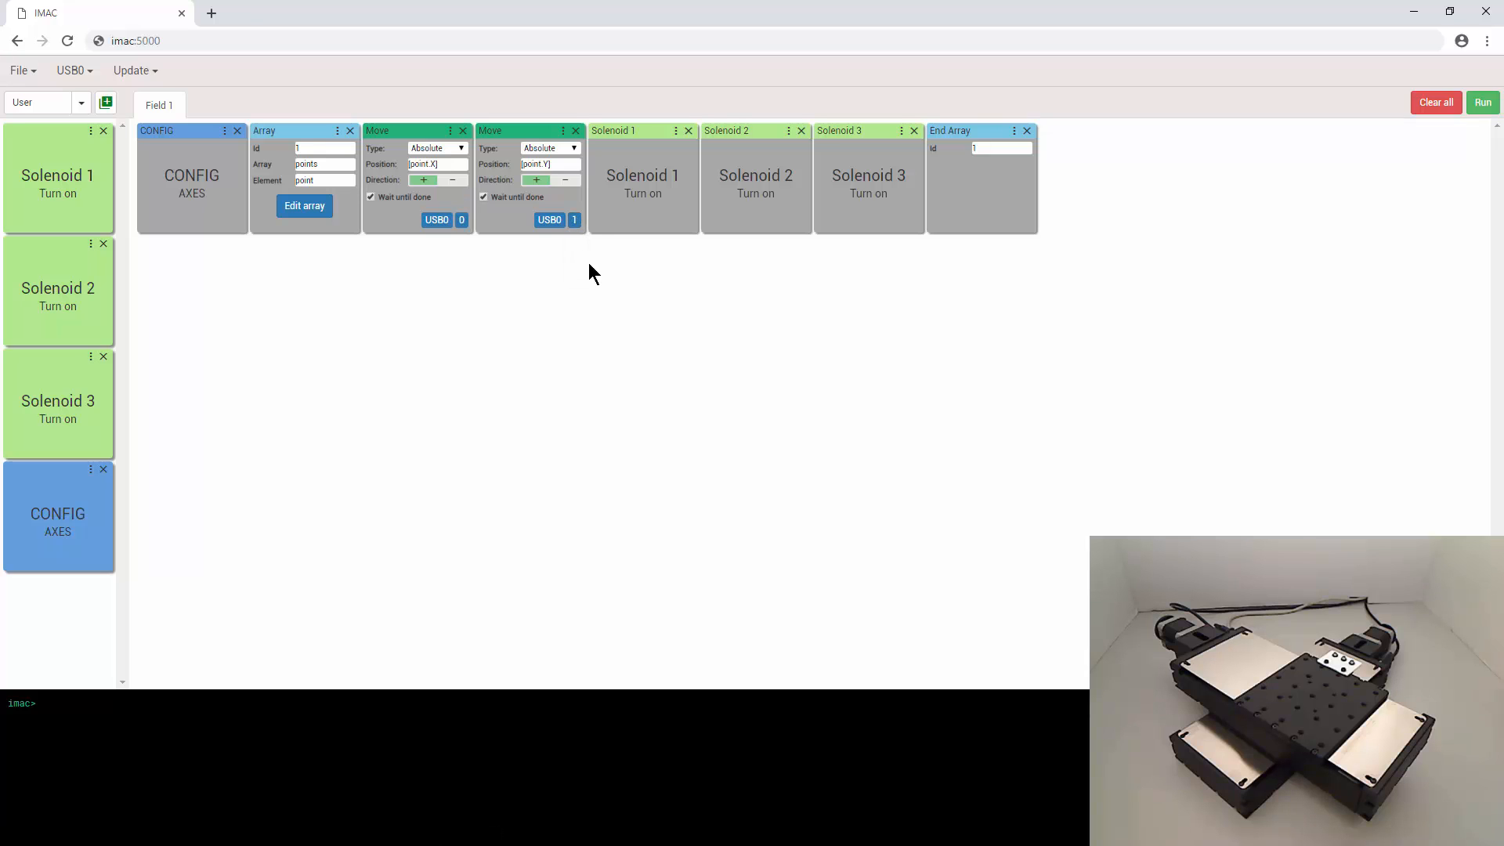
click(1483, 102)
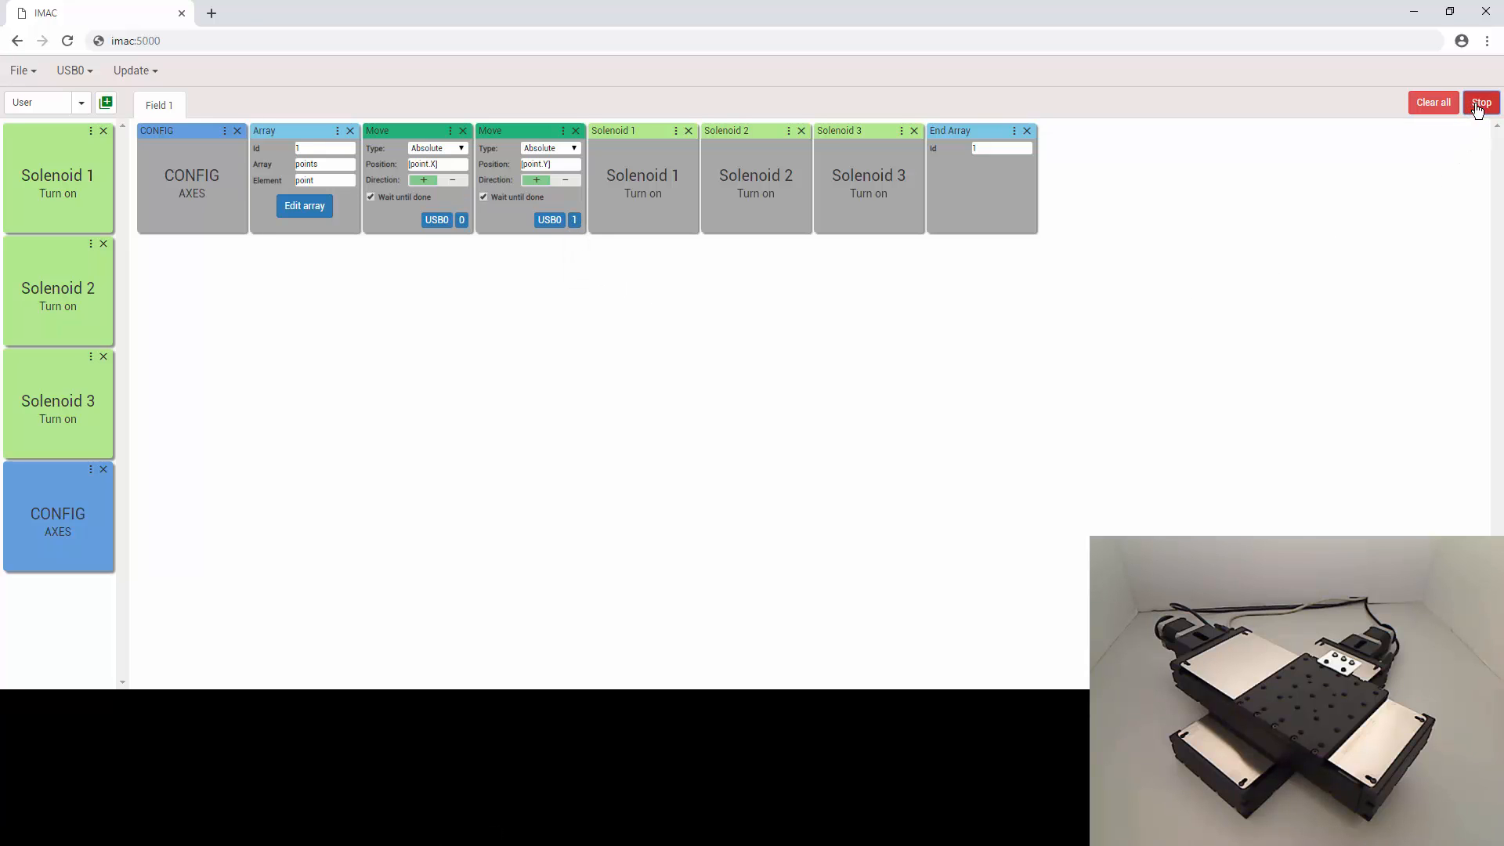